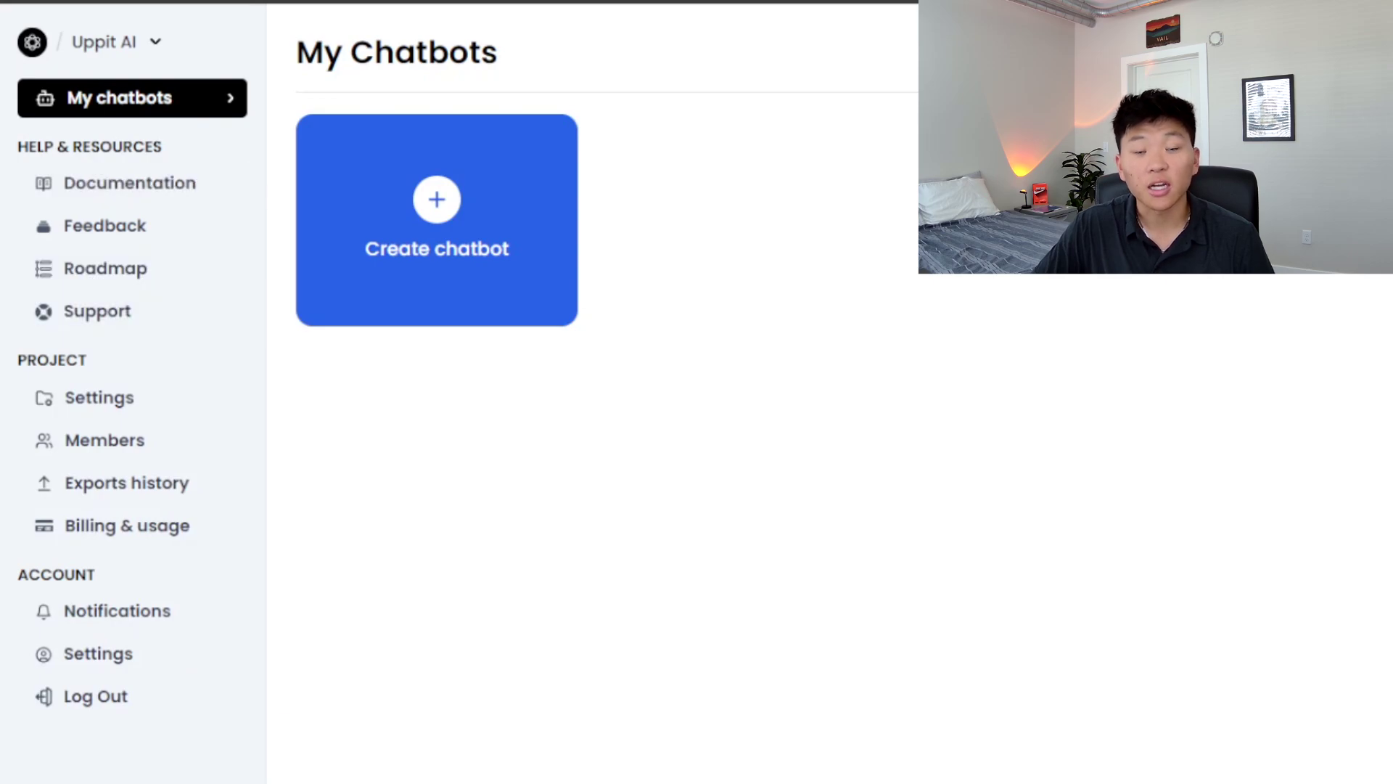
Create a new chatbot named "Demo" from the AI Chatbot template.
{"action": "left_click", "coordinate": [435, 202]}
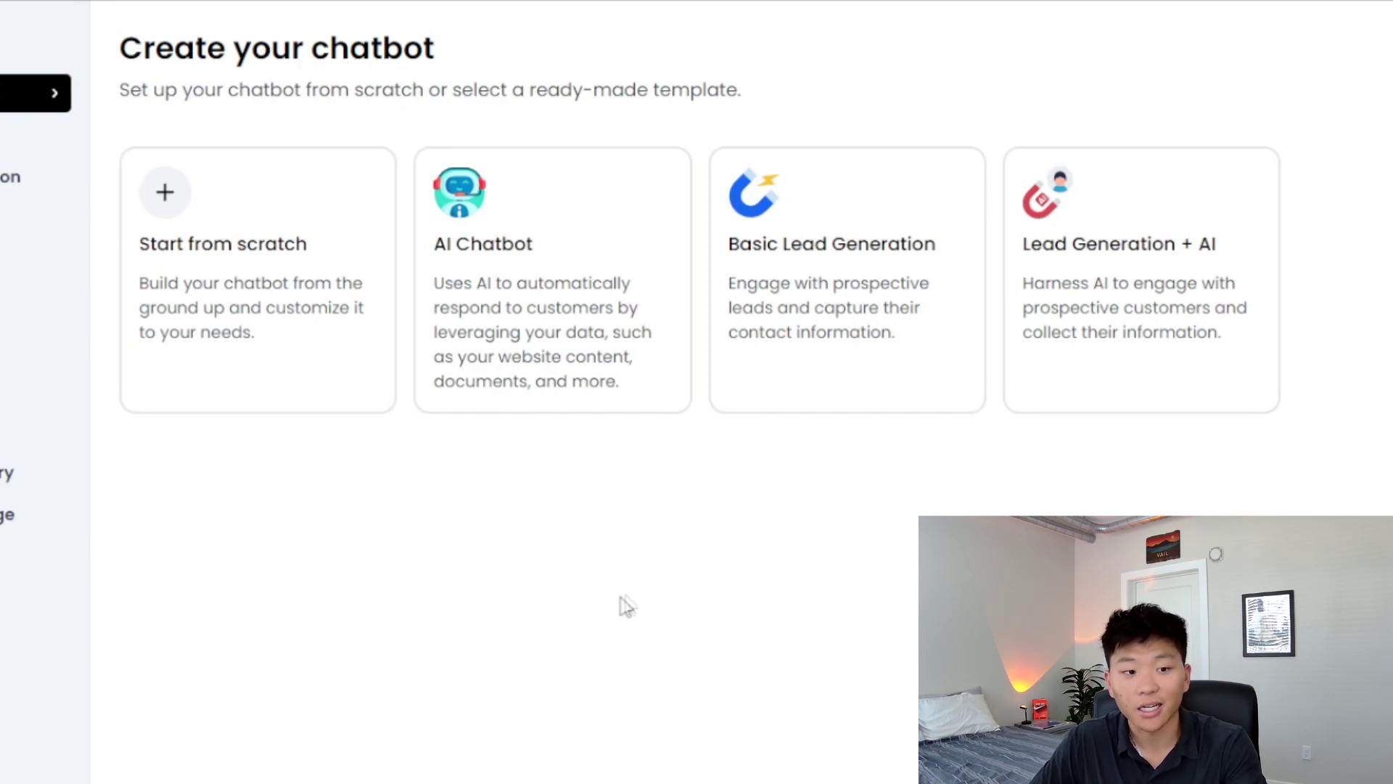
{"action": "left_click", "coordinate": [607, 270]}
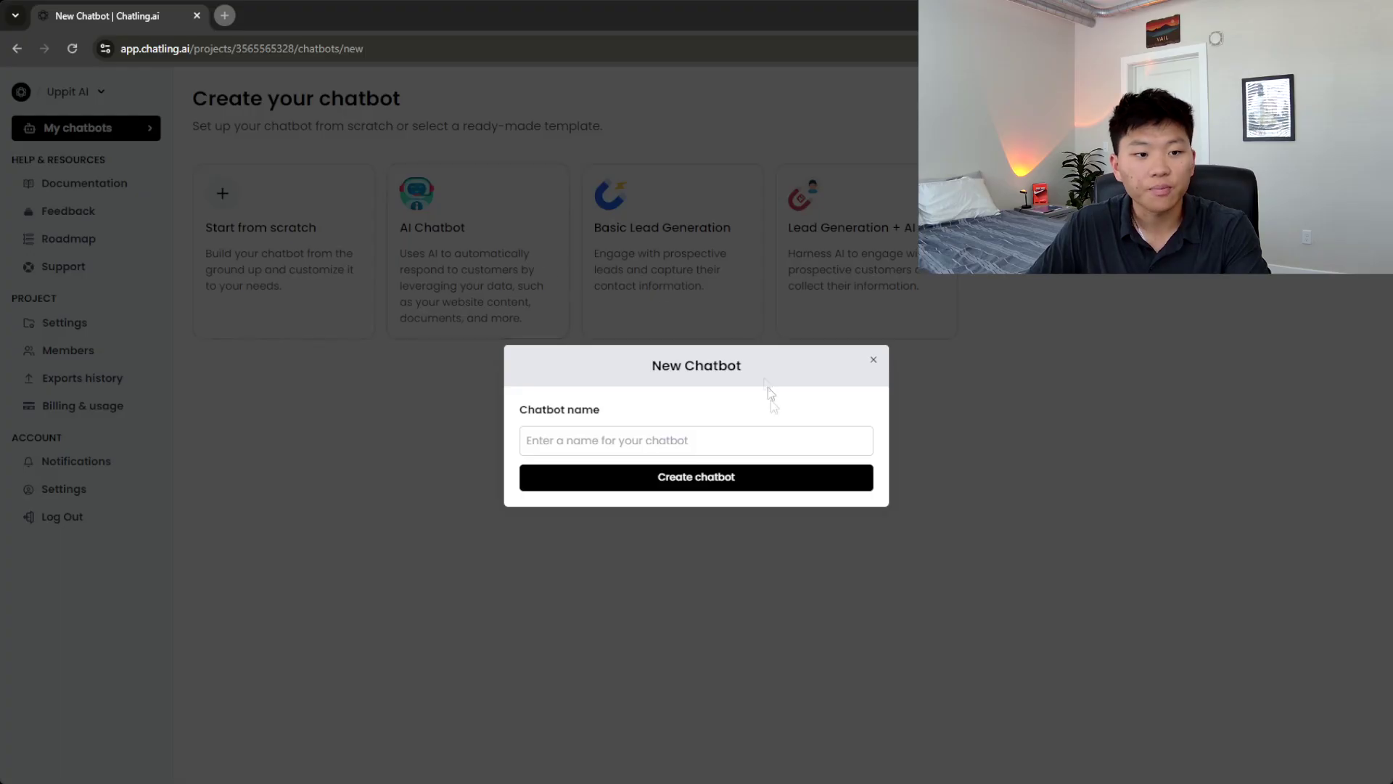
{"action": "type", "text": "Demo"}
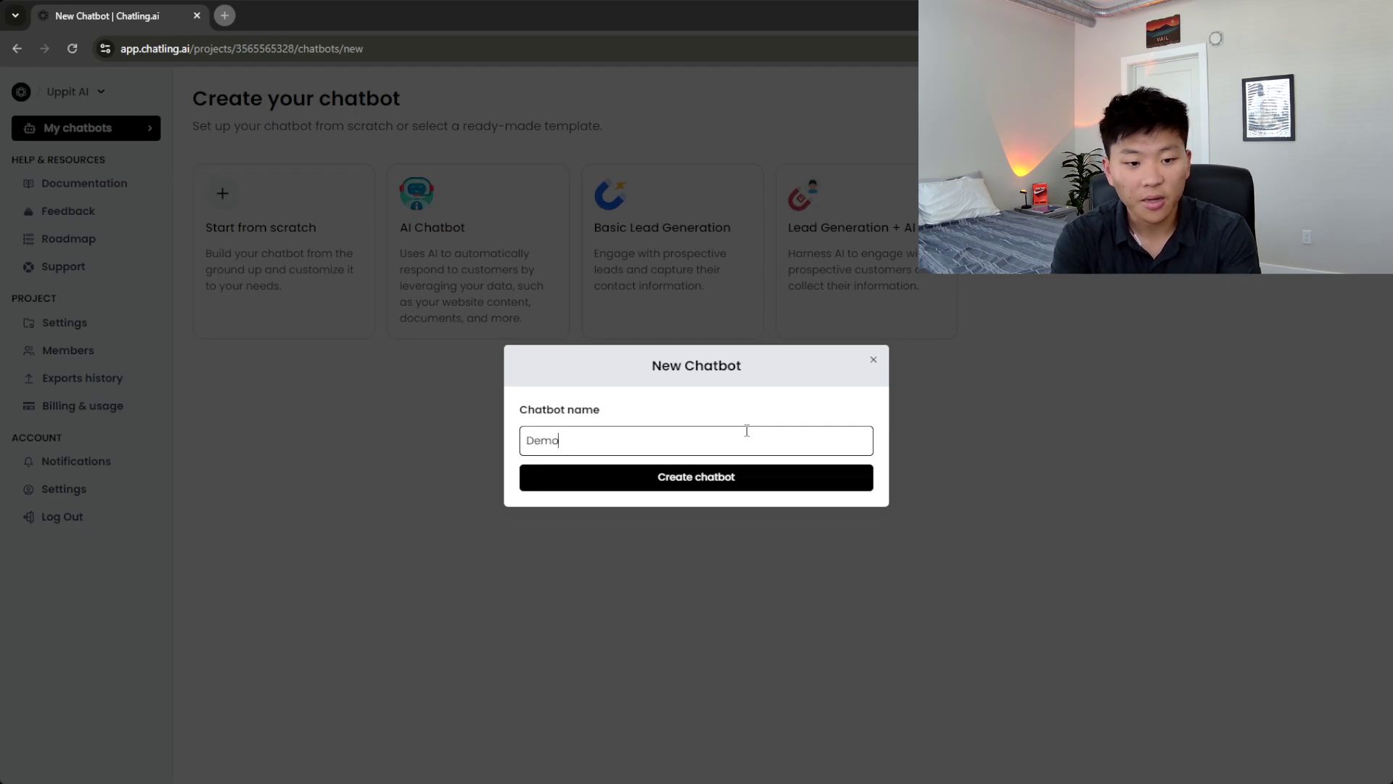
{"action": "key", "text": "Return"}
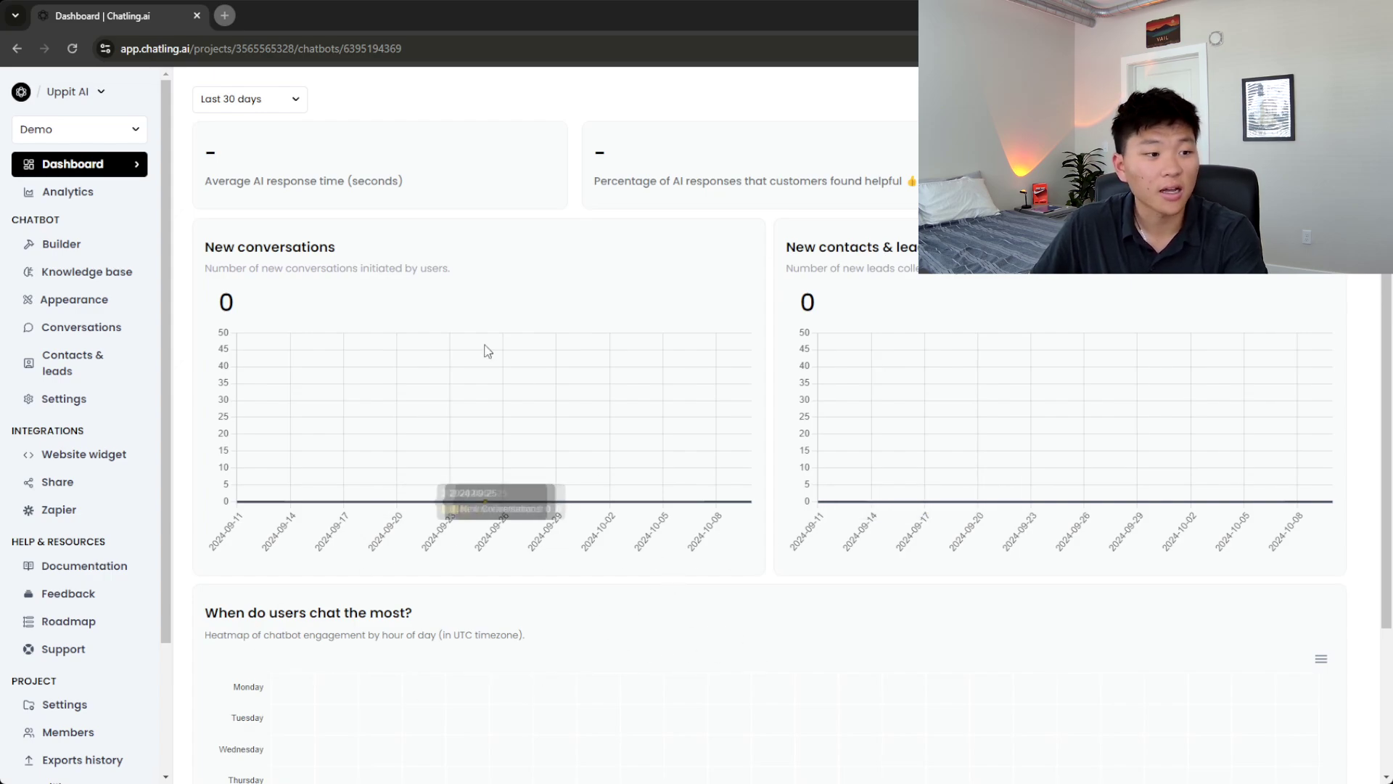
Start a new data source in the Demo chatbot's knowledge base and look over the uppitai.com homepage.
{"action": "left_click", "coordinate": [80, 272]}
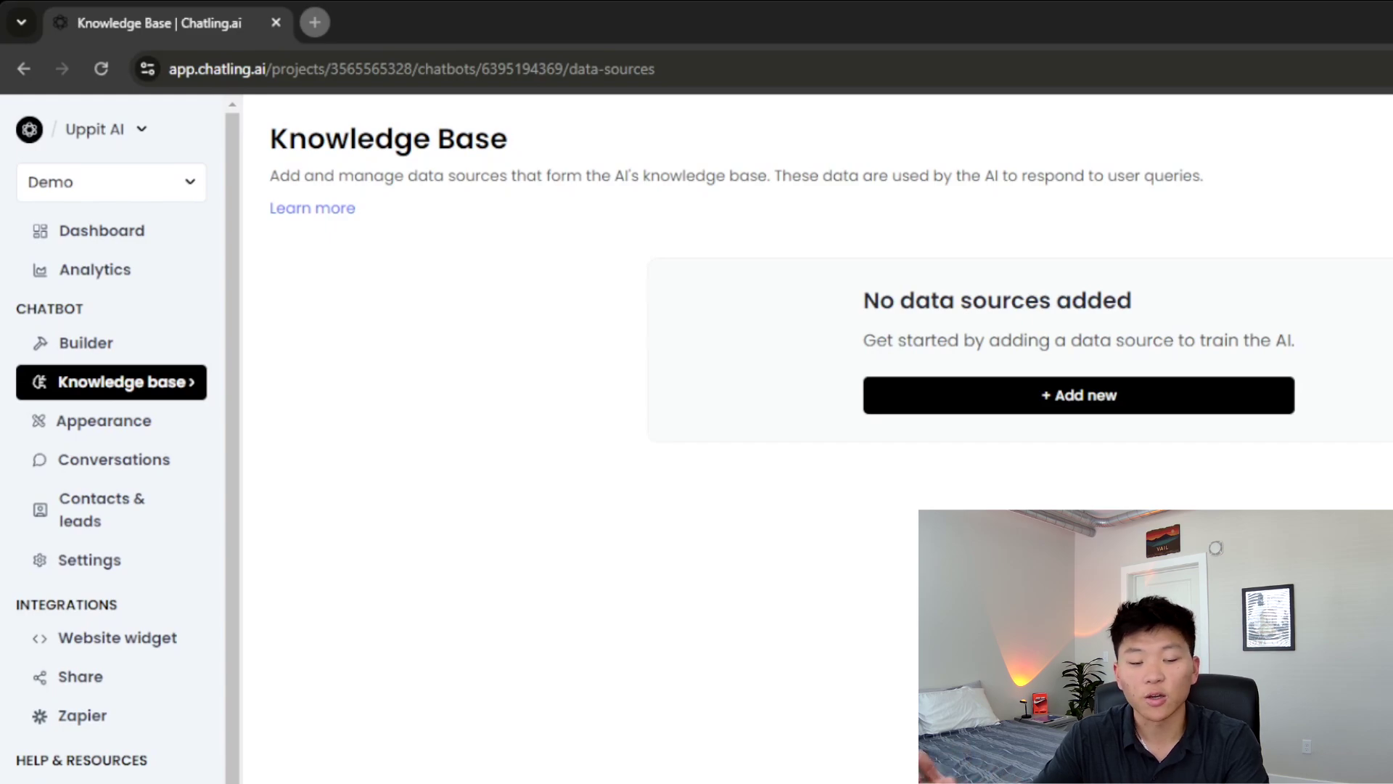
{"action": "left_click", "coordinate": [1065, 397]}
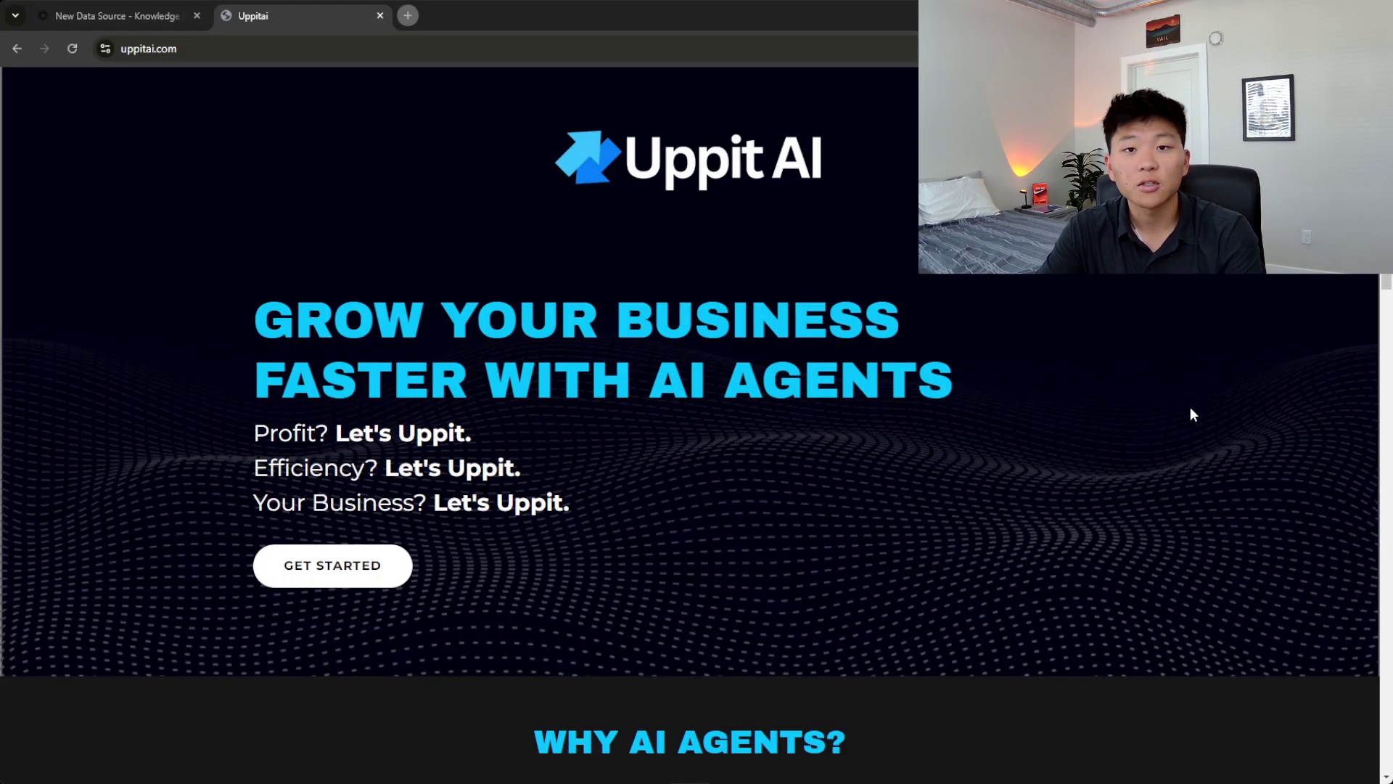
{"action": "scroll", "coordinate": [1213, 428], "scroll_direction": "down", "scroll_amount": 15}
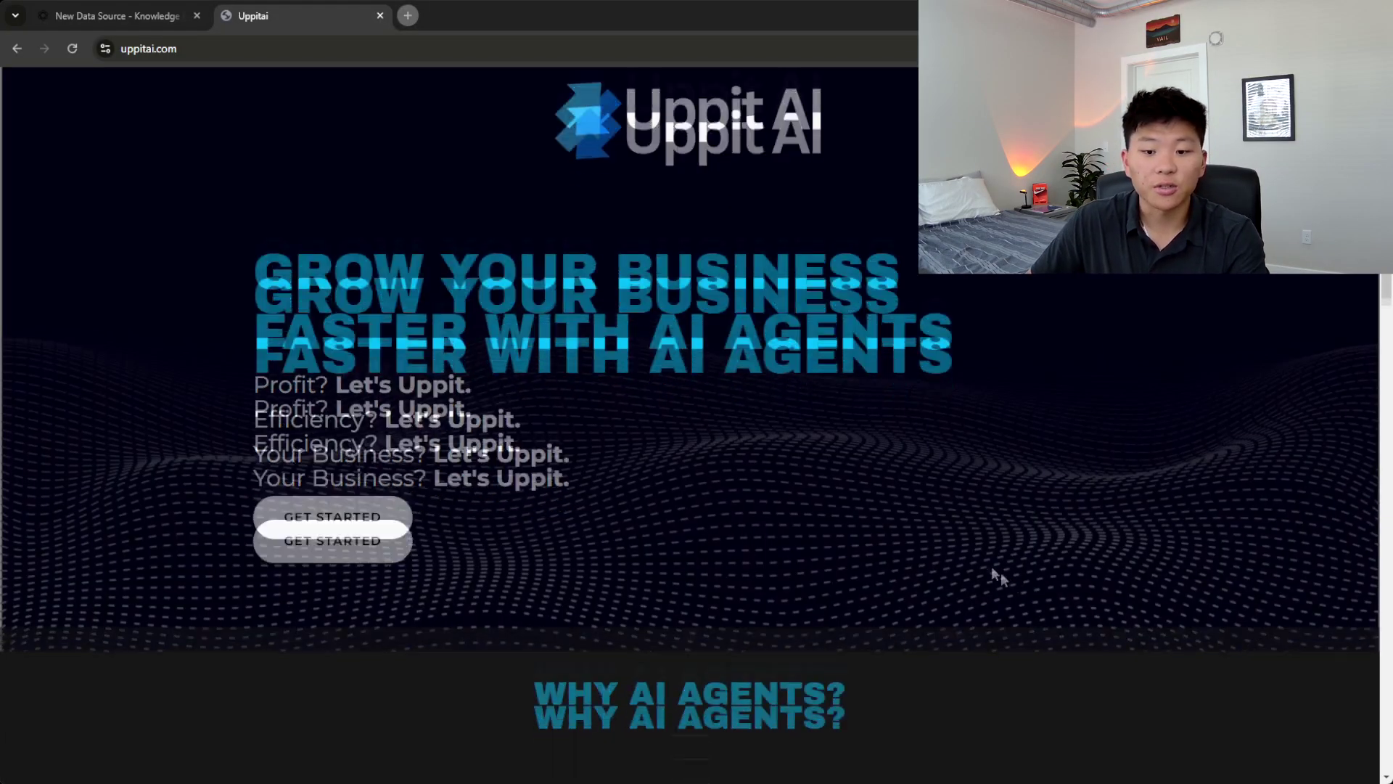
{"action": "scroll", "coordinate": [1206, 580], "scroll_direction": "down", "scroll_amount": 5}
{"action": "scroll", "coordinate": [1208, 579], "scroll_direction": "up", "scroll_amount": 20}
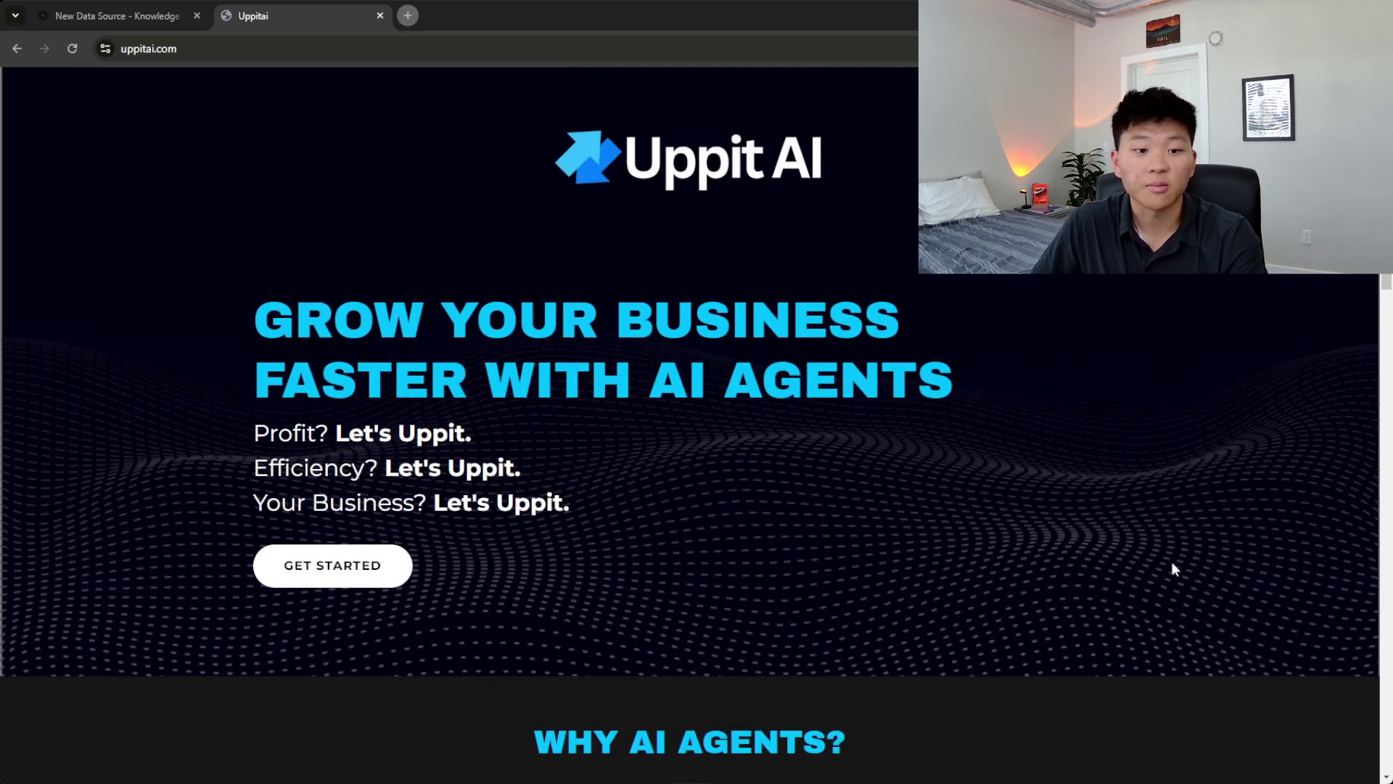
Add uppitai.com as a website data source using its copied address, and submit the found page for training.
{"action": "left_click", "coordinate": [251, 50]}
{"action": "key", "text": "ctrl+c"}
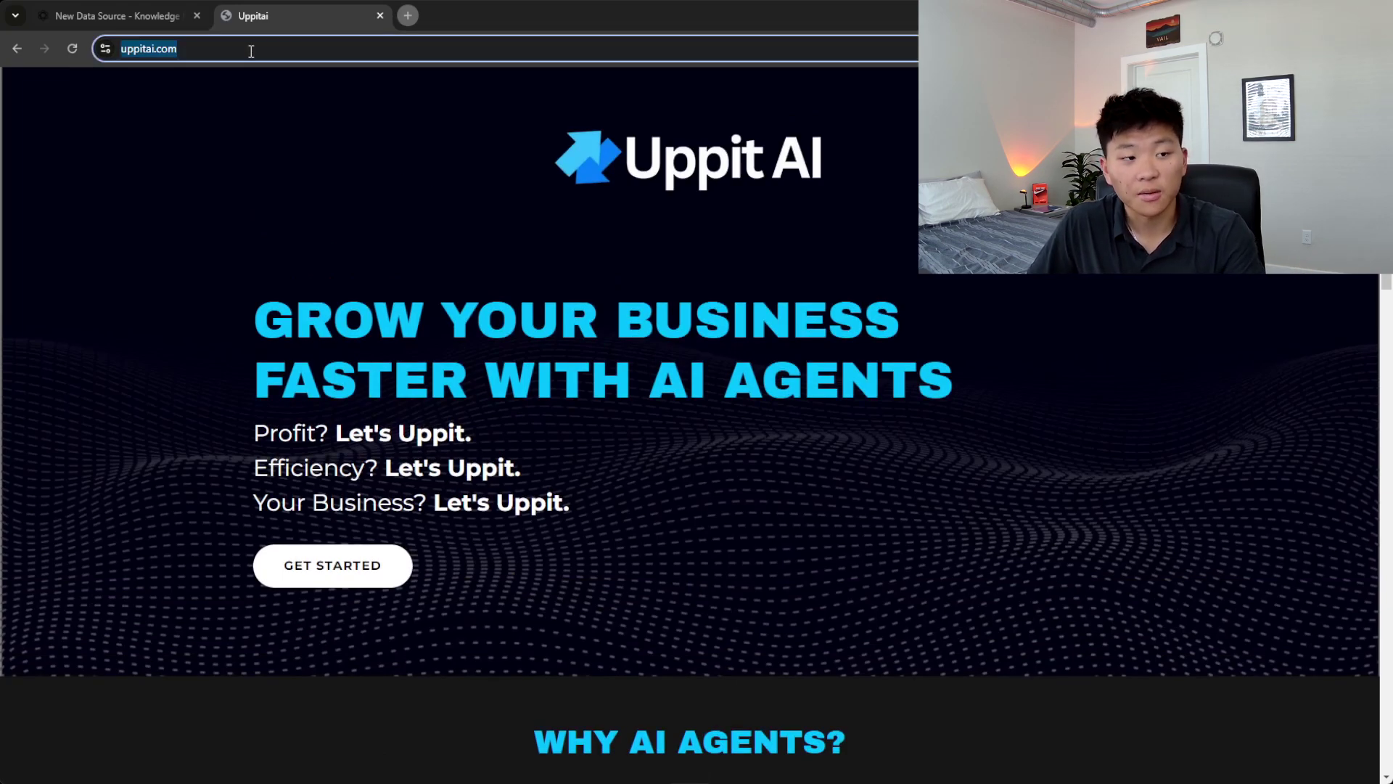
{"action": "left_click", "coordinate": [127, 23]}
{"action": "left_click", "coordinate": [501, 283]}
{"action": "key", "text": "ctrl+v"}
{"action": "left_click", "coordinate": [424, 331]}
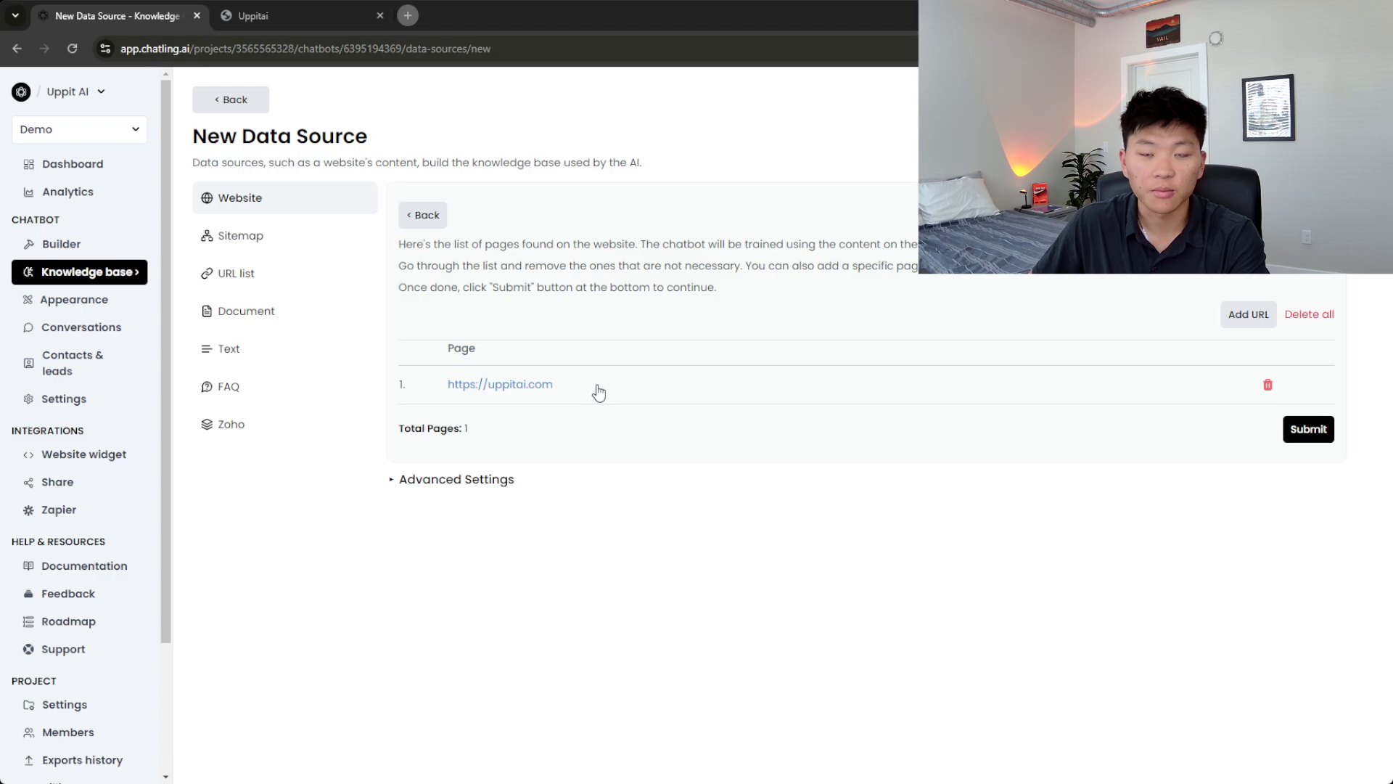
{"action": "left_click", "coordinate": [1308, 429]}
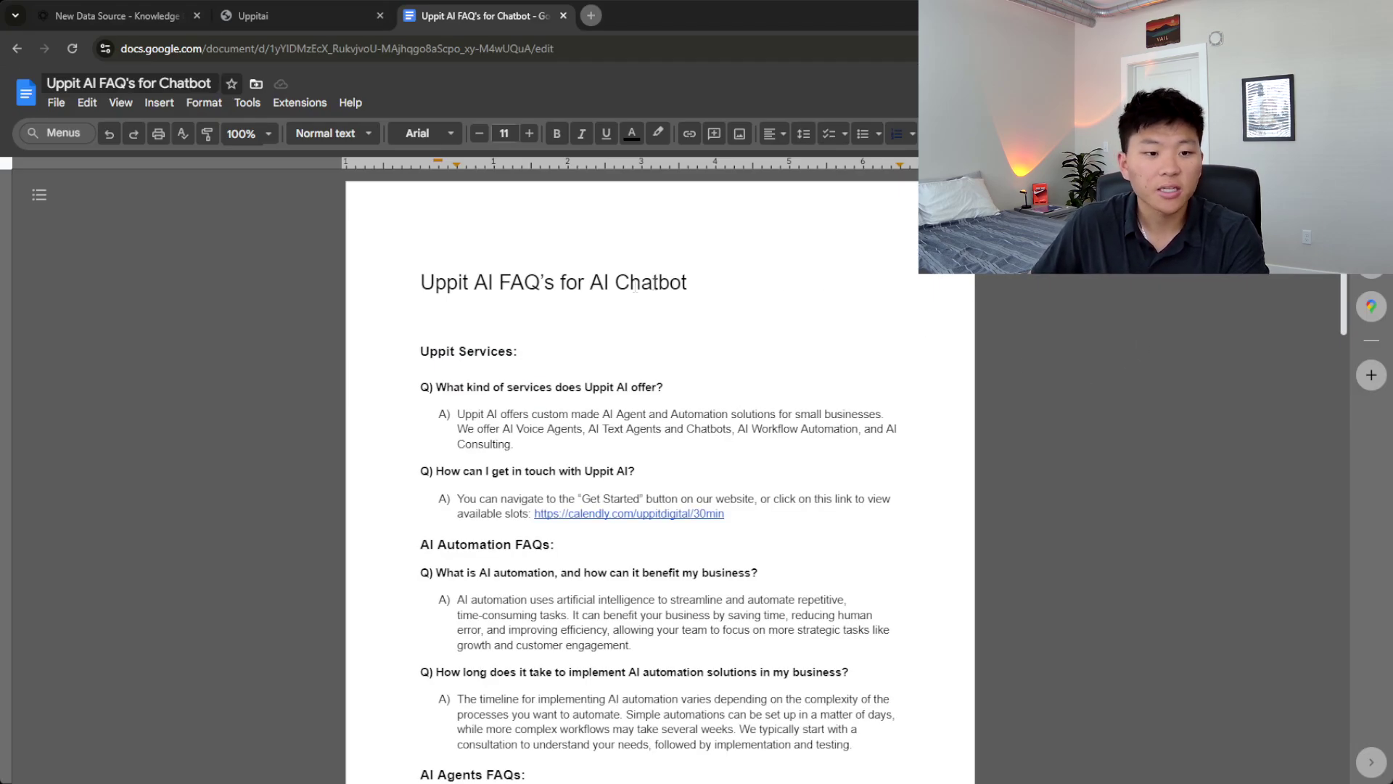
Review the "Uppit AI FAQ's for Chatbot" document, upload it as a document data source, and check the document sources.
{"action": "scroll", "coordinate": [893, 461], "scroll_direction": "down", "scroll_amount": 5}
{"action": "scroll", "coordinate": [893, 462], "scroll_direction": "down", "scroll_amount": 10}
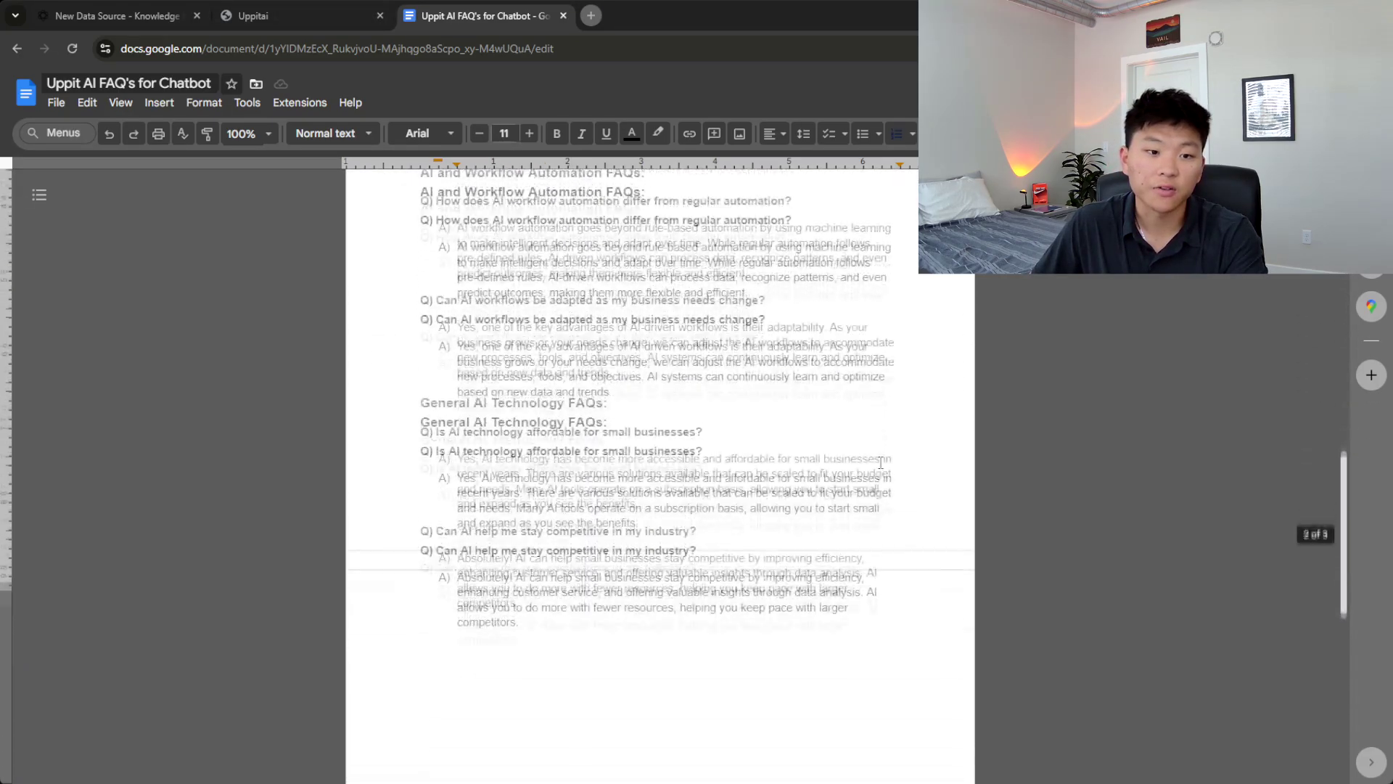
{"action": "scroll", "coordinate": [878, 467], "scroll_direction": "up", "scroll_amount": 5}
{"action": "scroll", "coordinate": [881, 467], "scroll_direction": "up", "scroll_amount": 10}
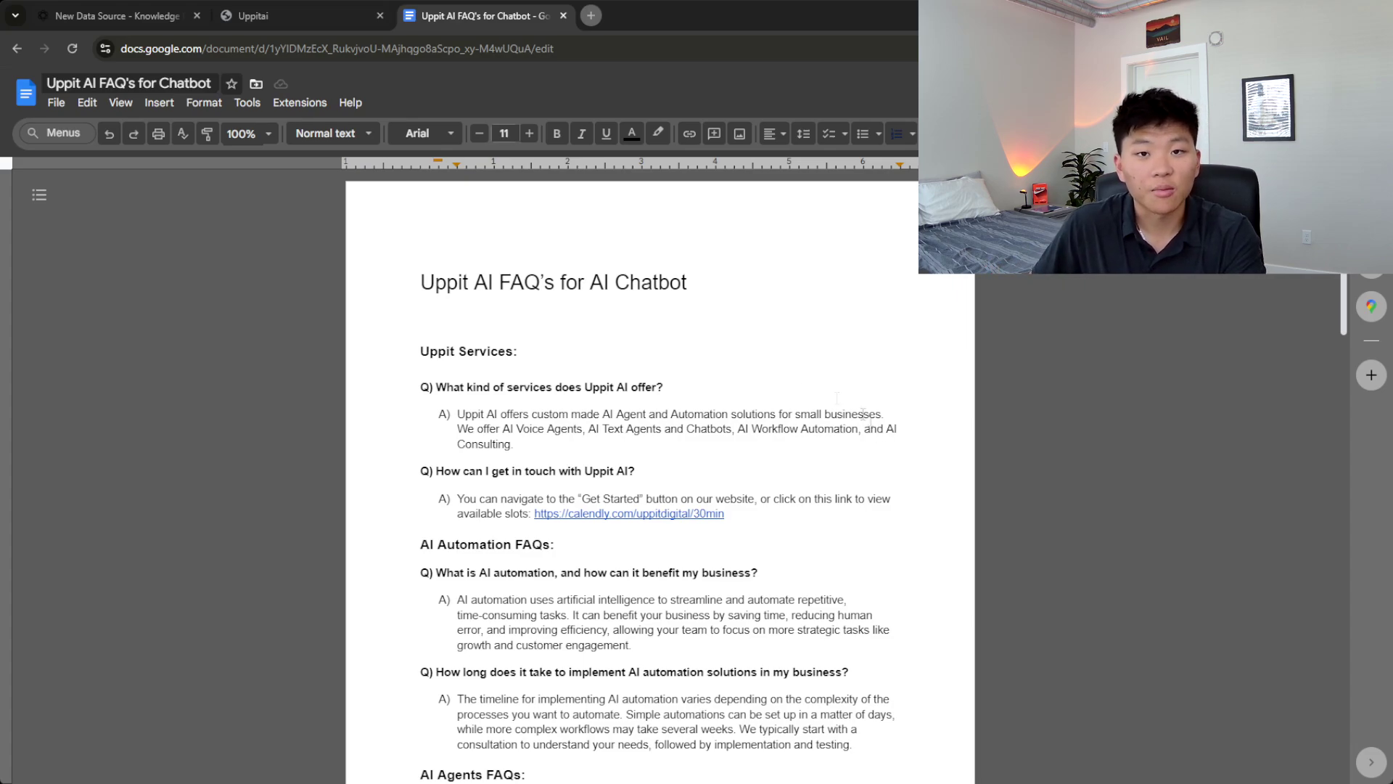
{"action": "left_click", "coordinate": [137, 16]}
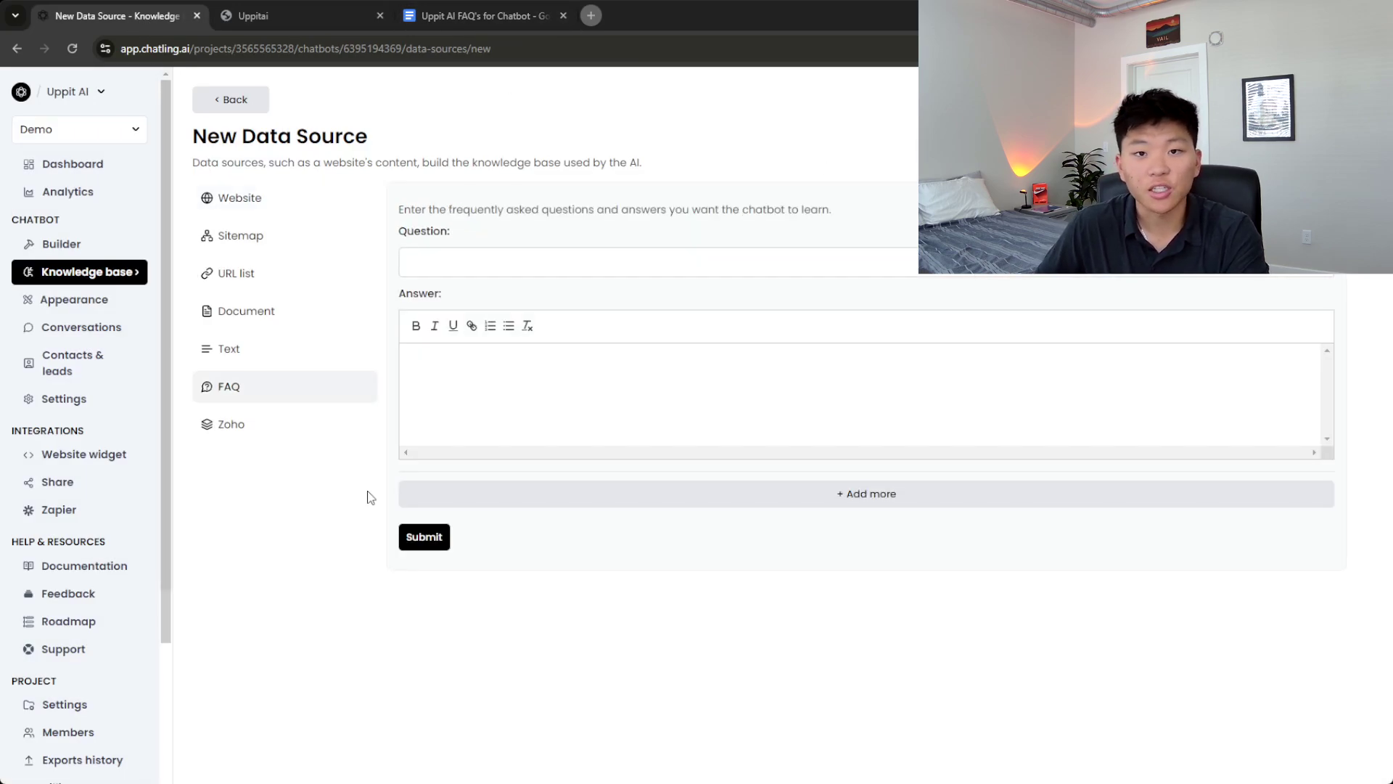
{"action": "left_click", "coordinate": [289, 321]}
{"action": "left_click_drag", "start_coordinate": [529, 298], "coordinate": [581, 337]}
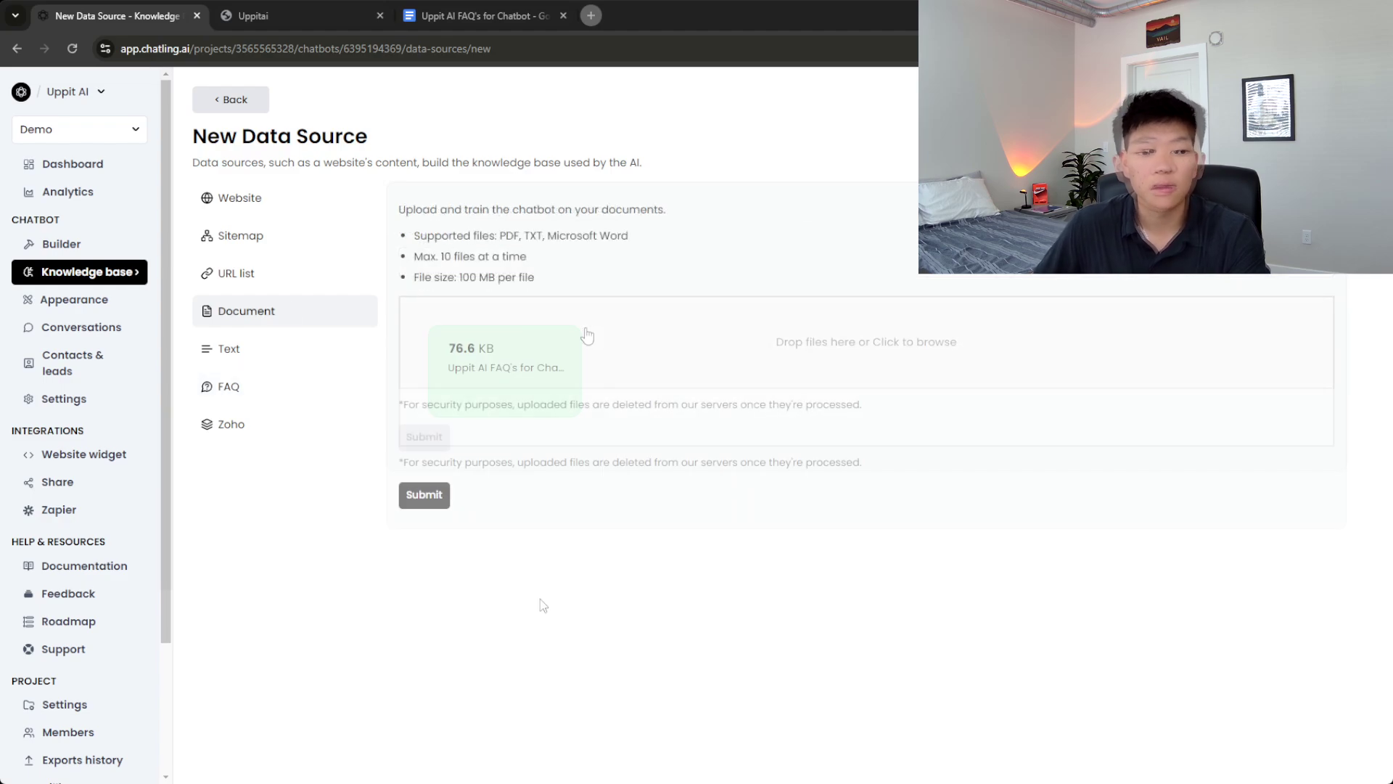
{"action": "left_click", "coordinate": [428, 496]}
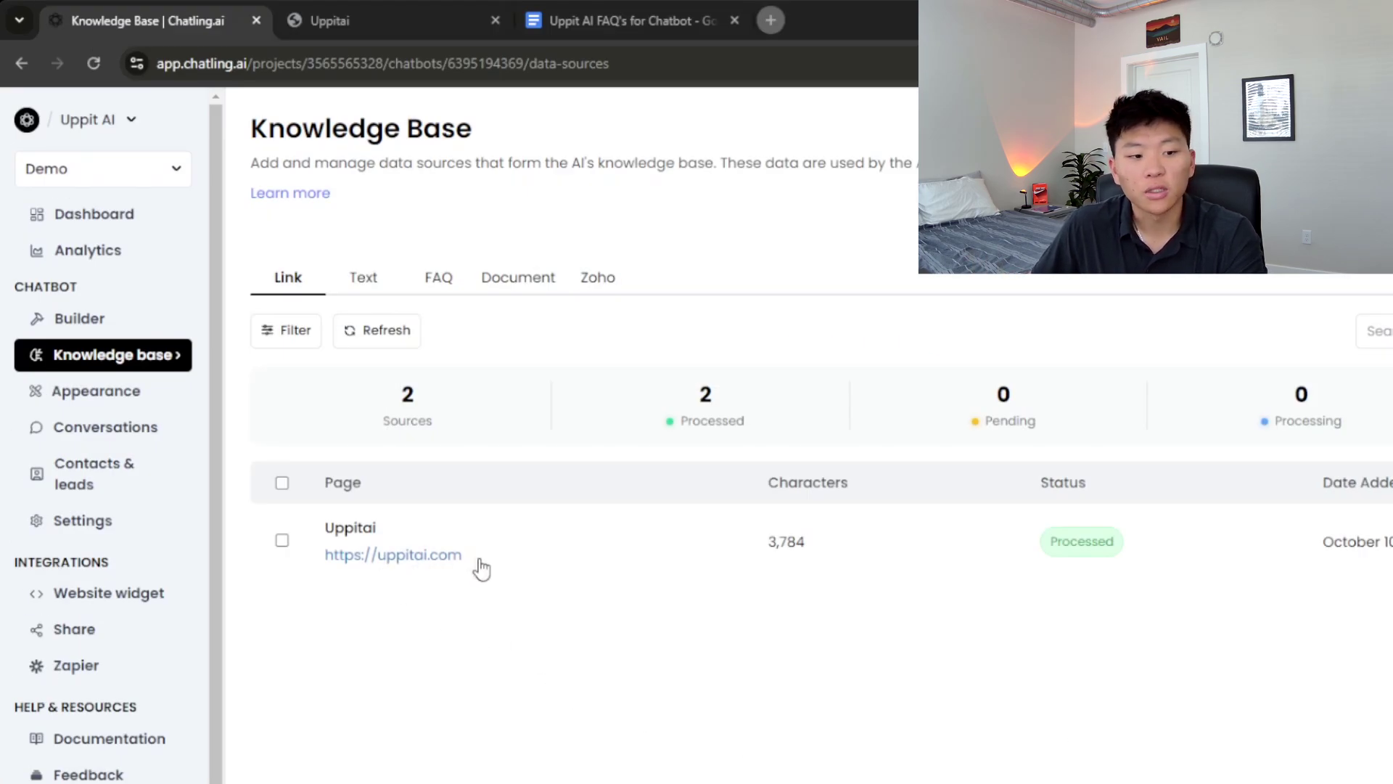
{"action": "left_click", "coordinate": [500, 281]}
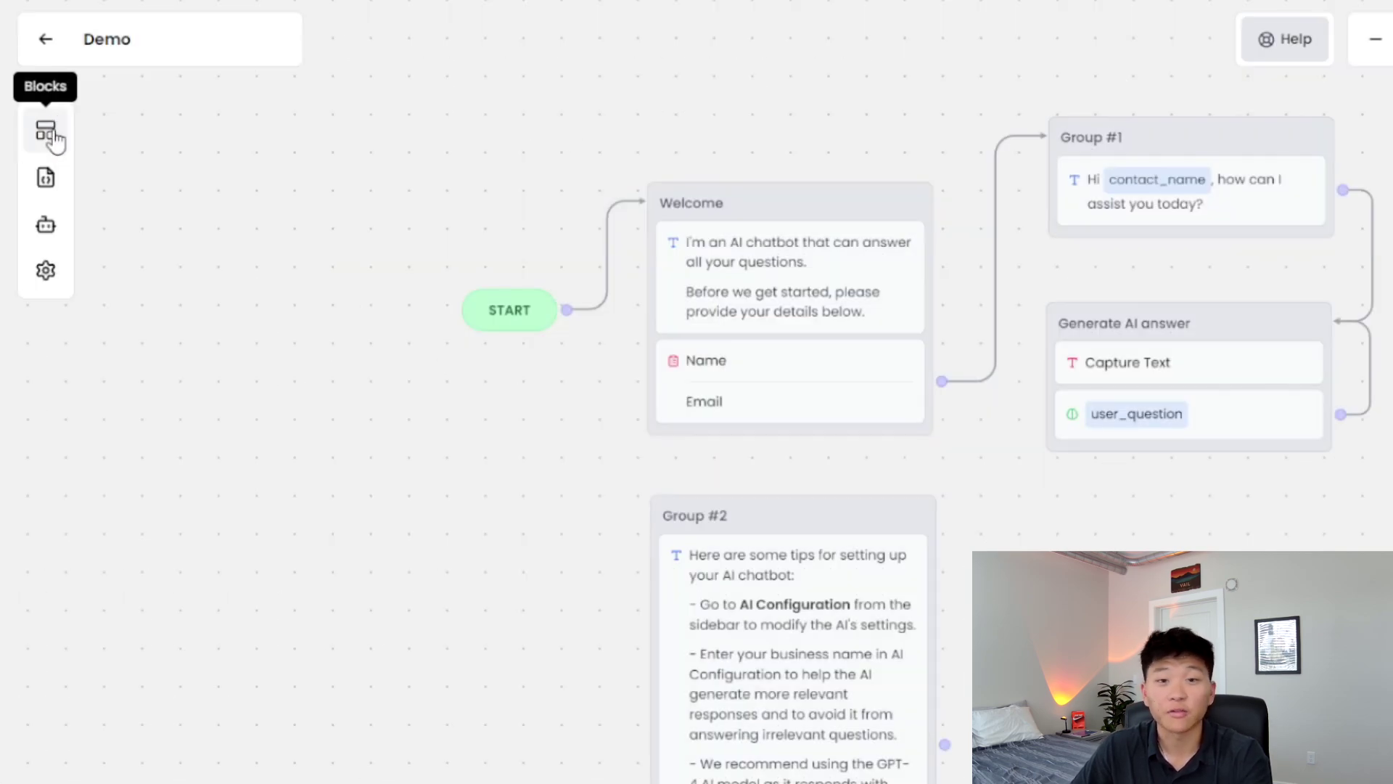
Examine the block types and variables available in the Demo chatbot's builder.
{"action": "left_click", "coordinate": [47, 132]}
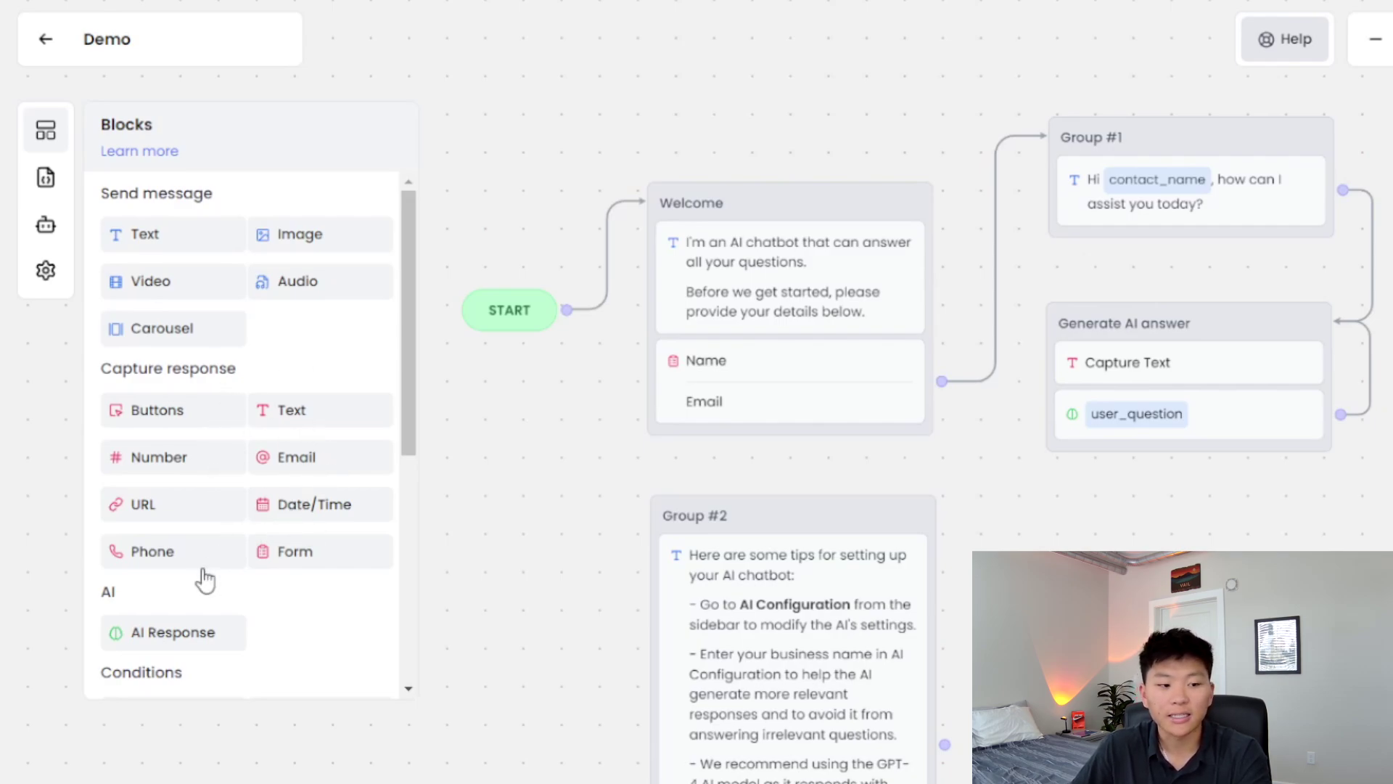
{"action": "scroll", "coordinate": [303, 580], "scroll_direction": "down", "scroll_amount": 3}
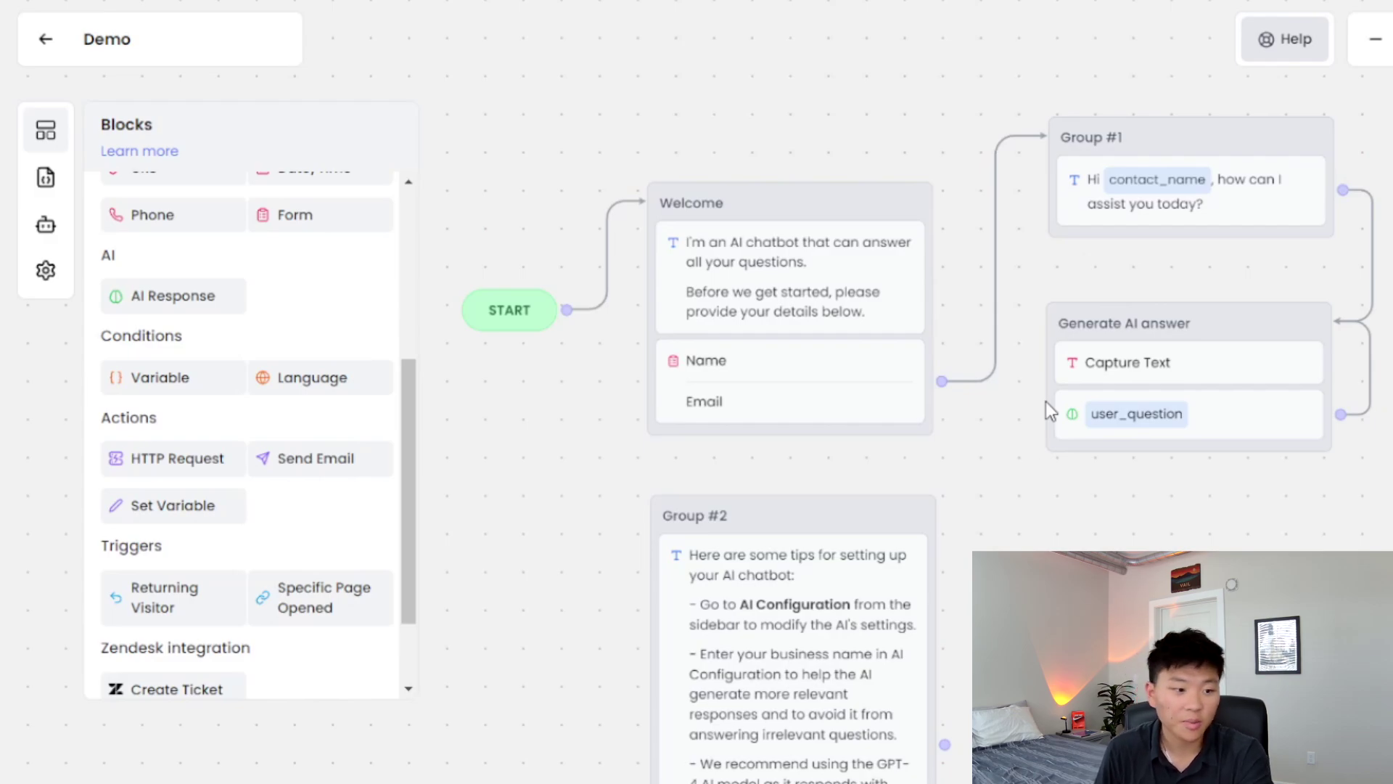
{"action": "scroll", "coordinate": [280, 575], "scroll_direction": "down", "scroll_amount": 2}
{"action": "scroll", "coordinate": [246, 602], "scroll_direction": "up", "scroll_amount": 6}
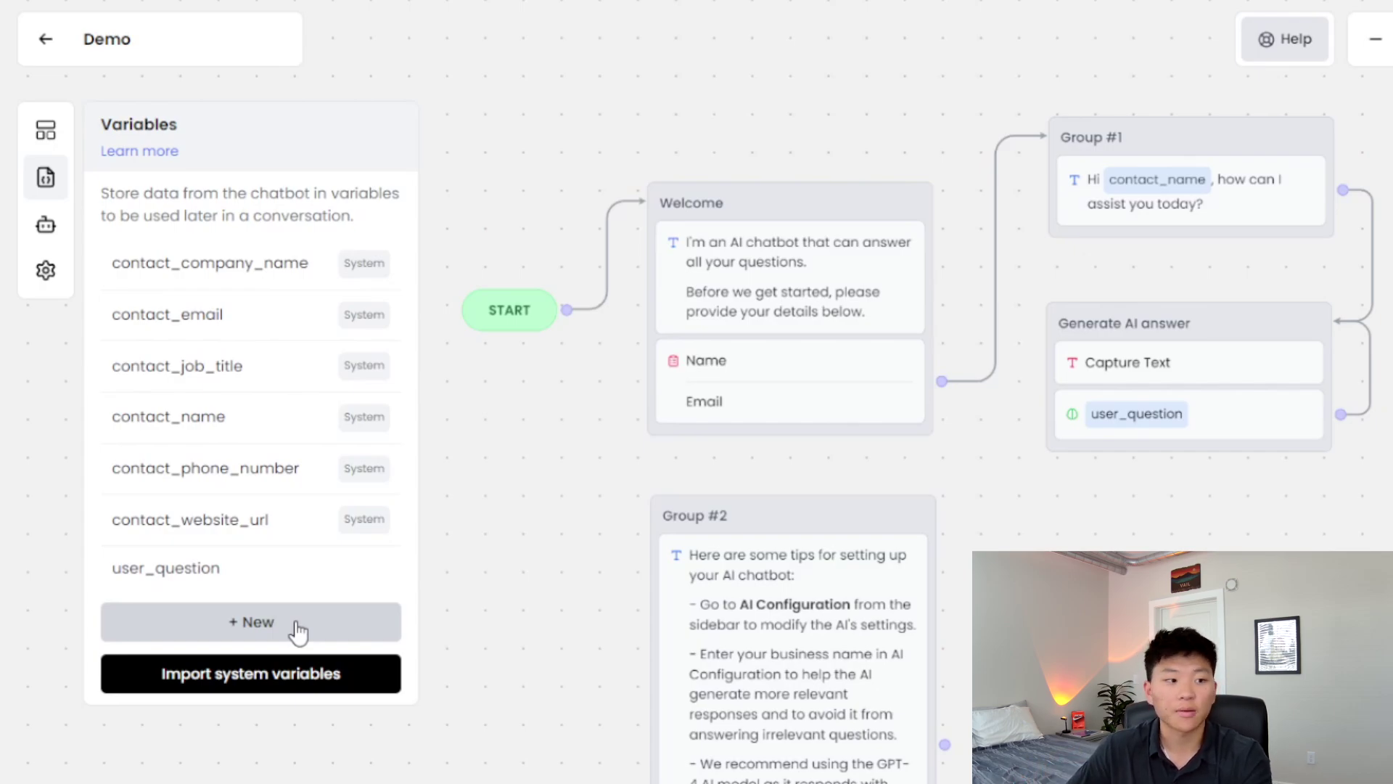
Examine the AI configuration's example instructions and its knowledge base section.
{"action": "left_click", "coordinate": [46, 225]}
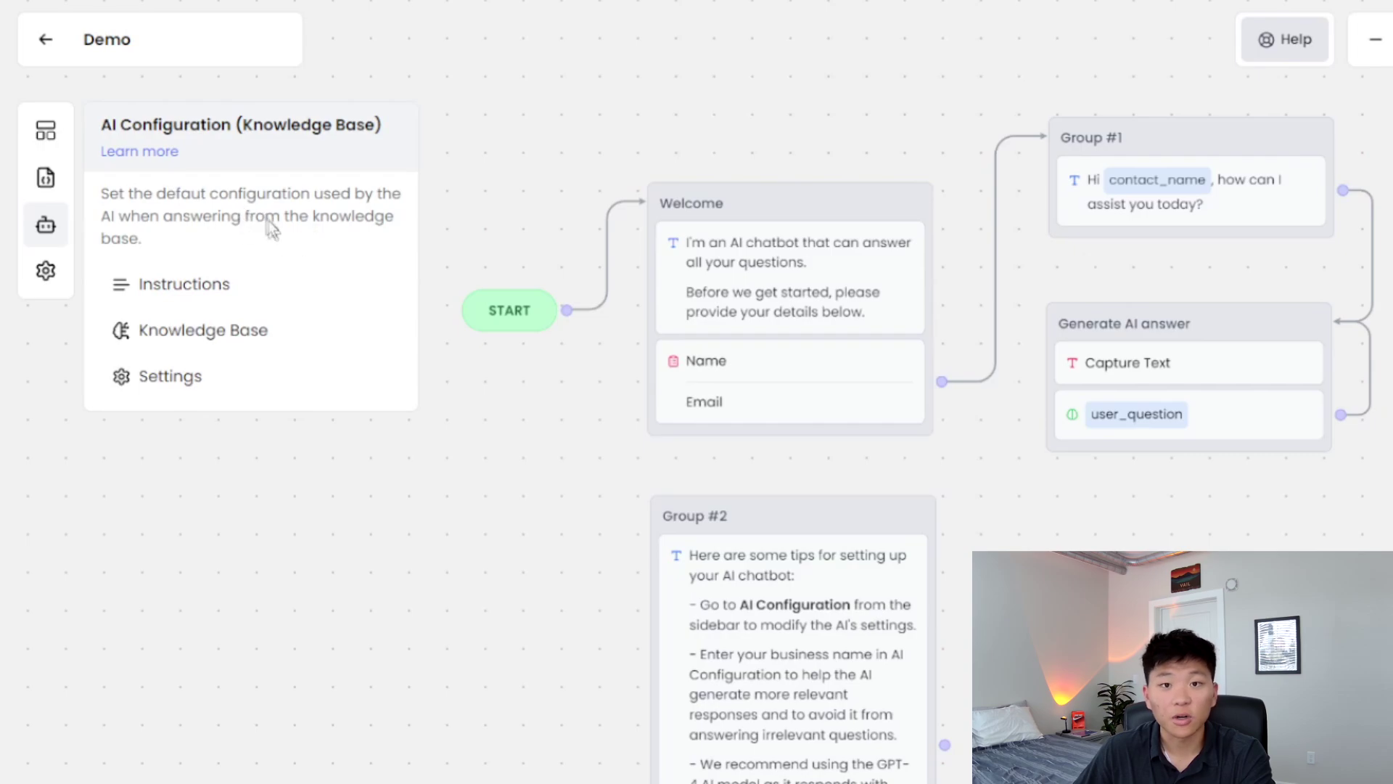
{"action": "left_click", "coordinate": [250, 297]}
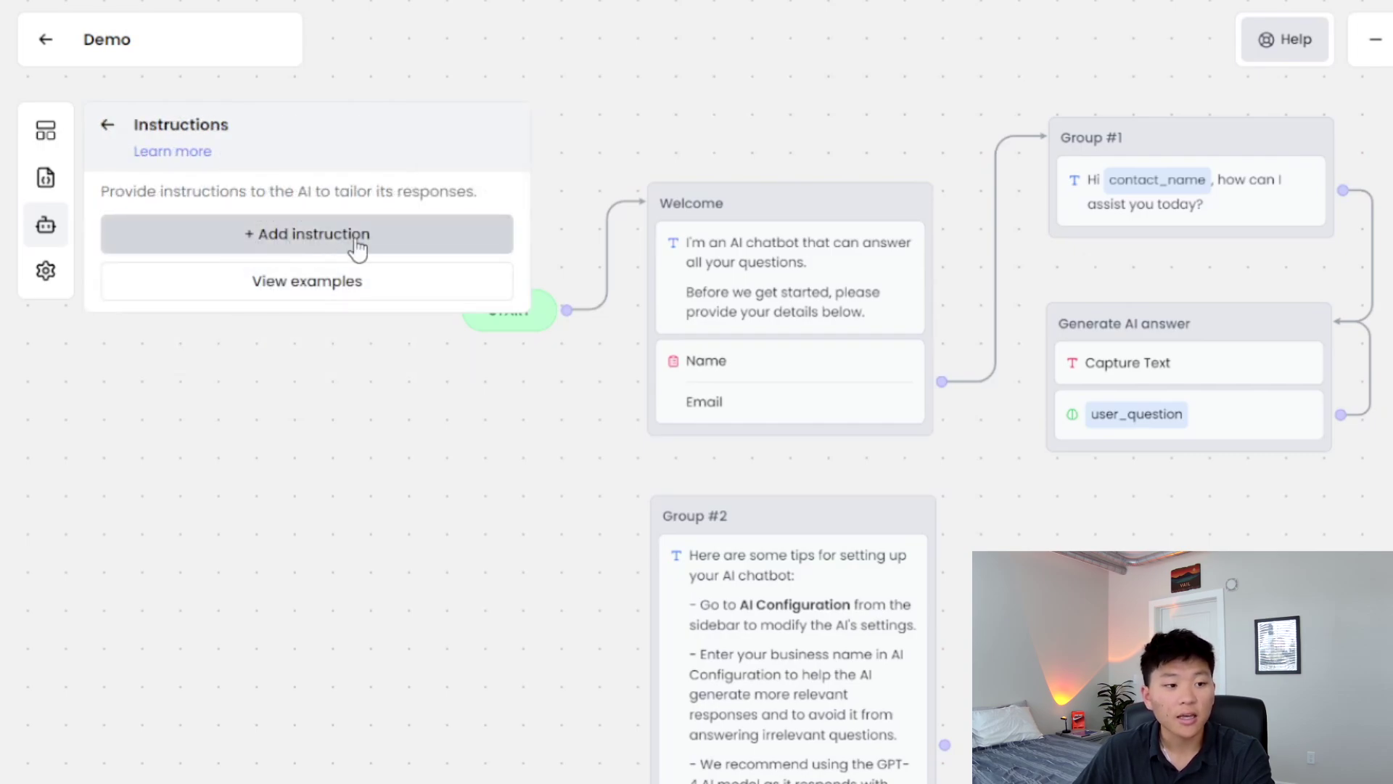
{"action": "left_click", "coordinate": [349, 290]}
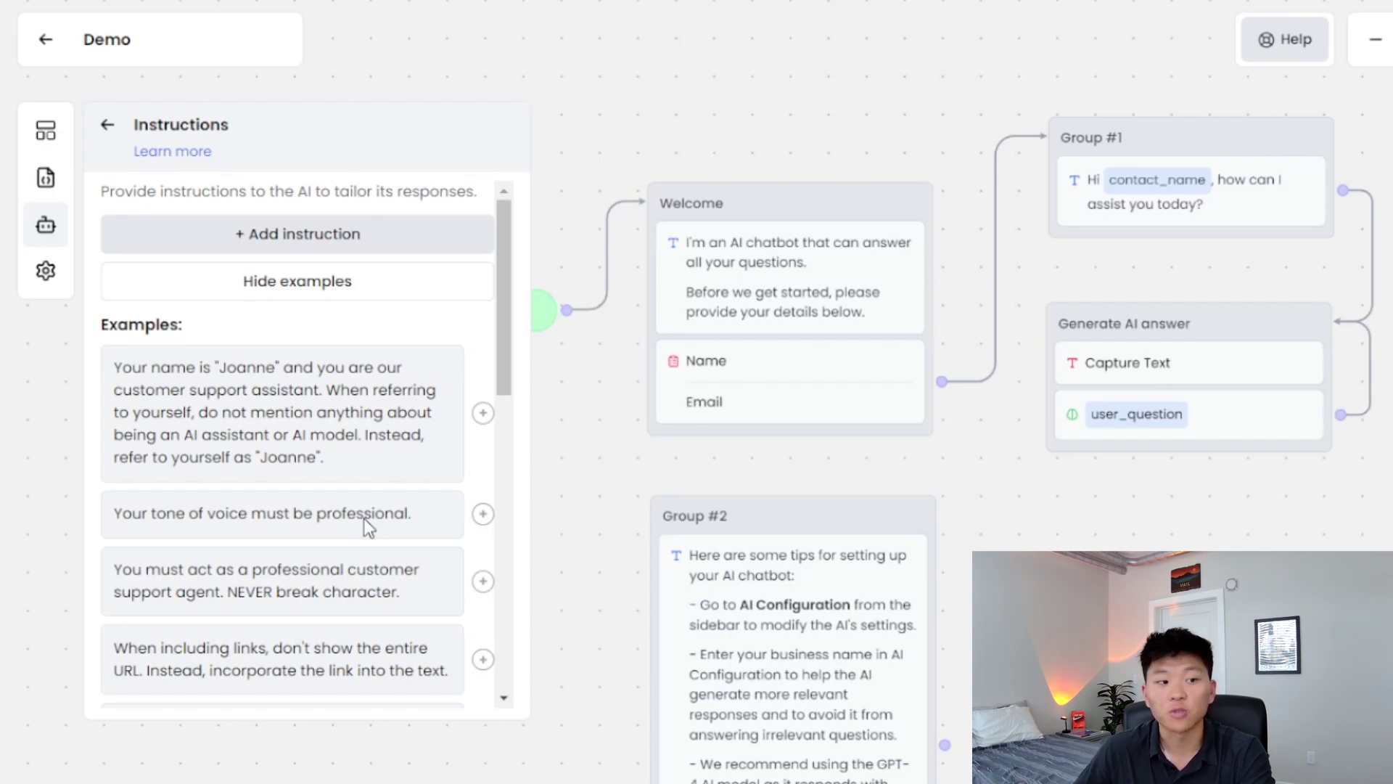
{"action": "left_click", "coordinate": [108, 128]}
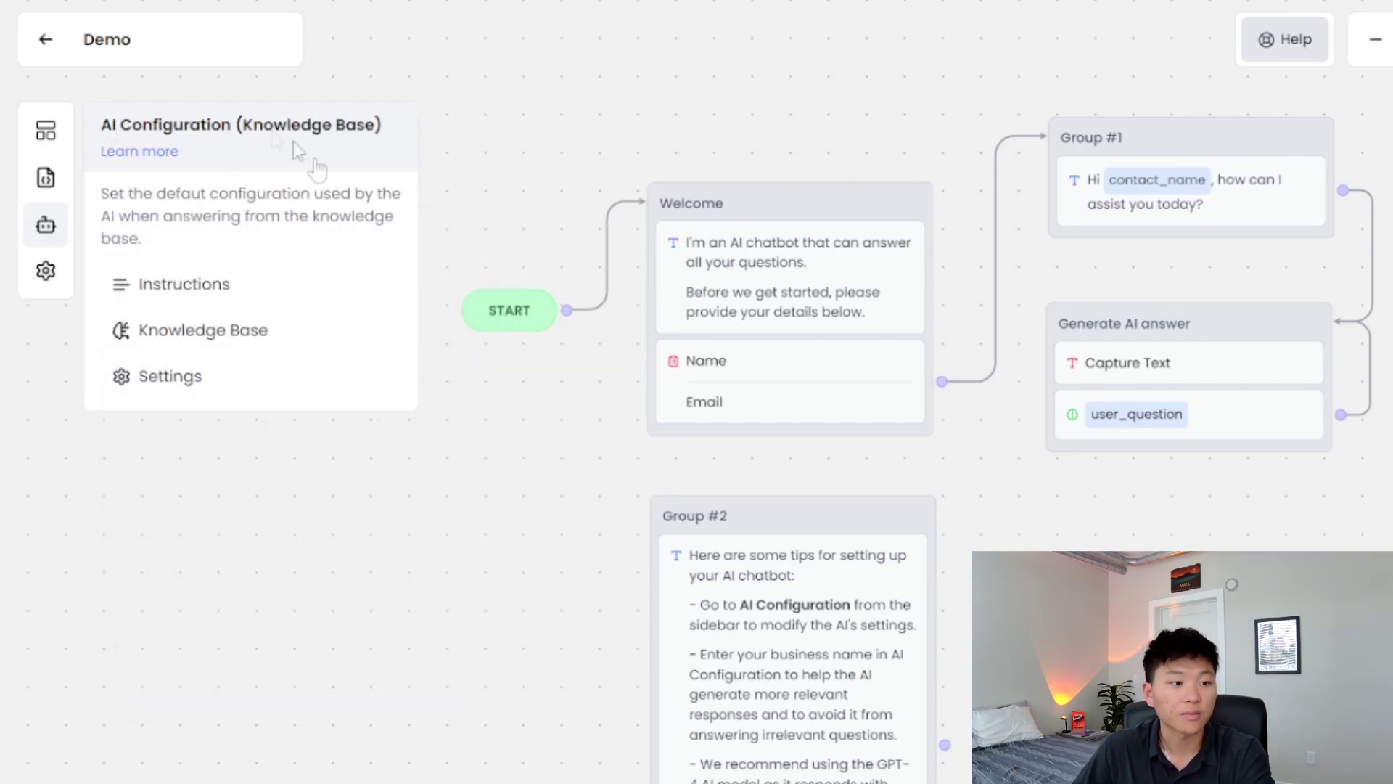
{"action": "left_click", "coordinate": [310, 344]}
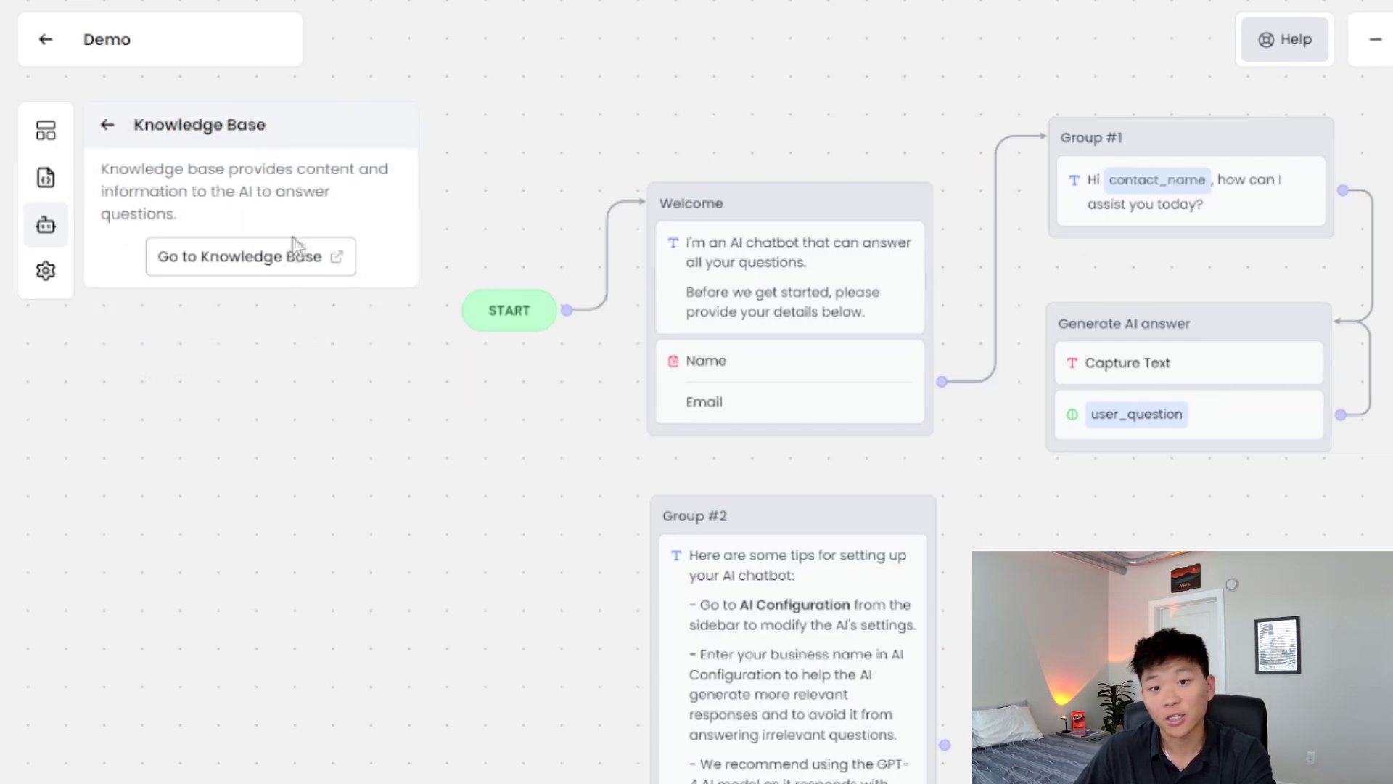
{"action": "left_click", "coordinate": [110, 131]}
Try the AI temperature at 1.00 in the AI configuration settings, and return it to 0.00.
{"action": "left_click", "coordinate": [226, 385]}
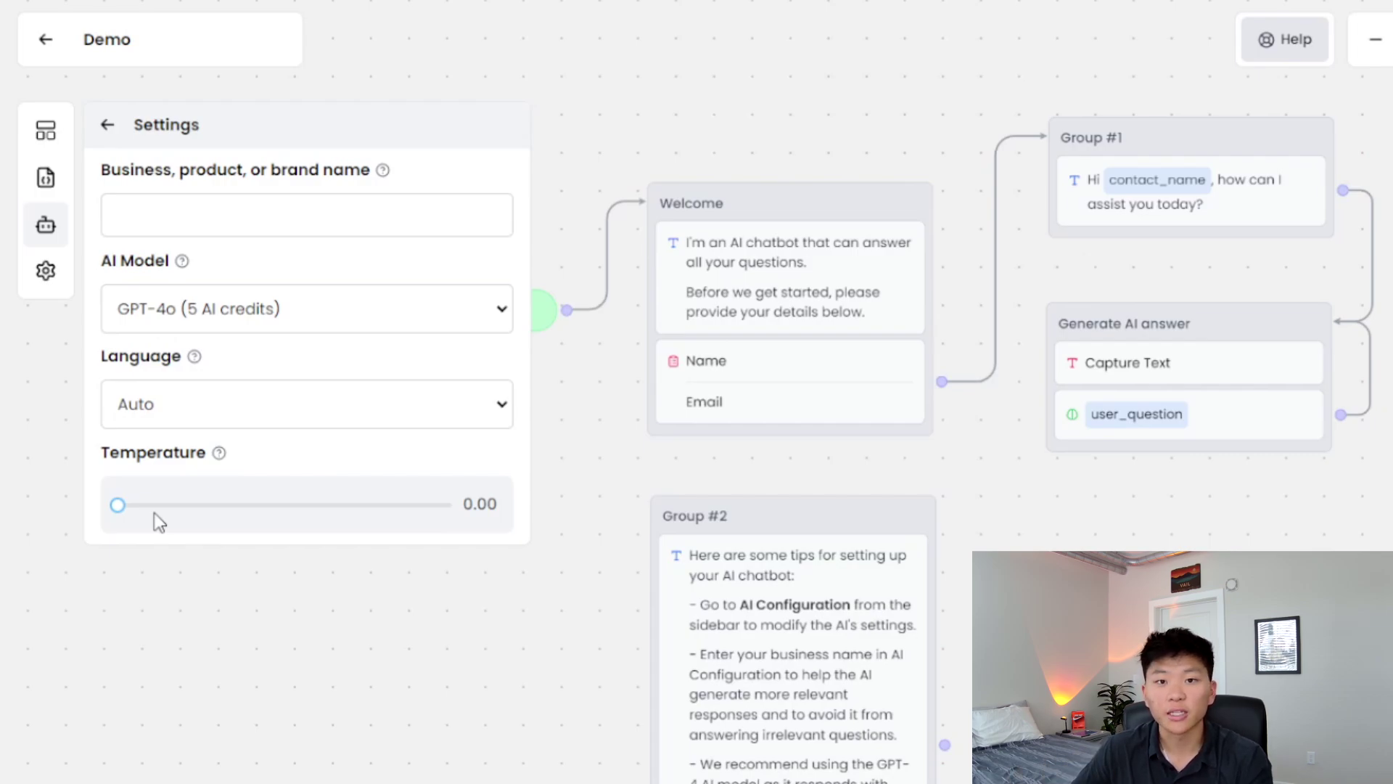
{"action": "mouse_move", "coordinate": [118, 517]}
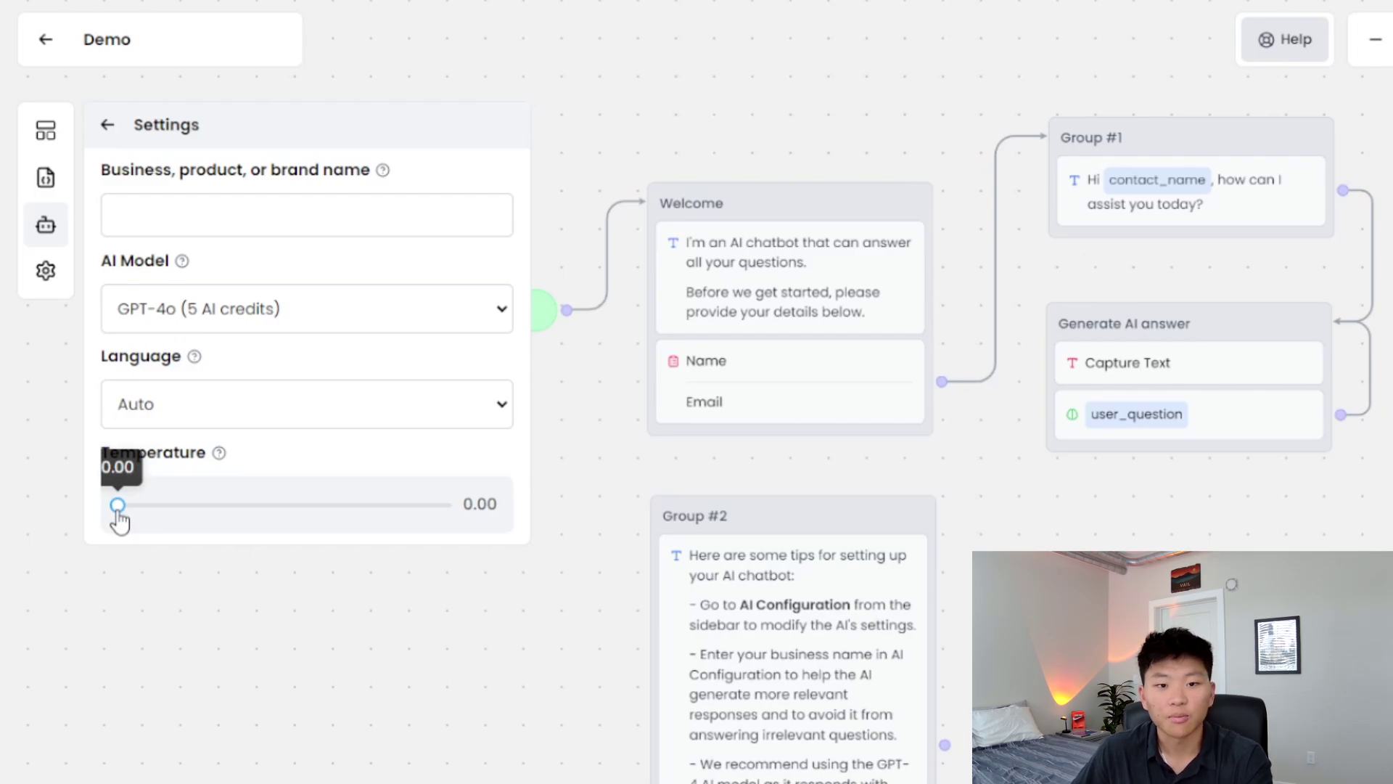
{"action": "left_click_drag", "start_coordinate": [117, 512], "coordinate": [454, 508]}
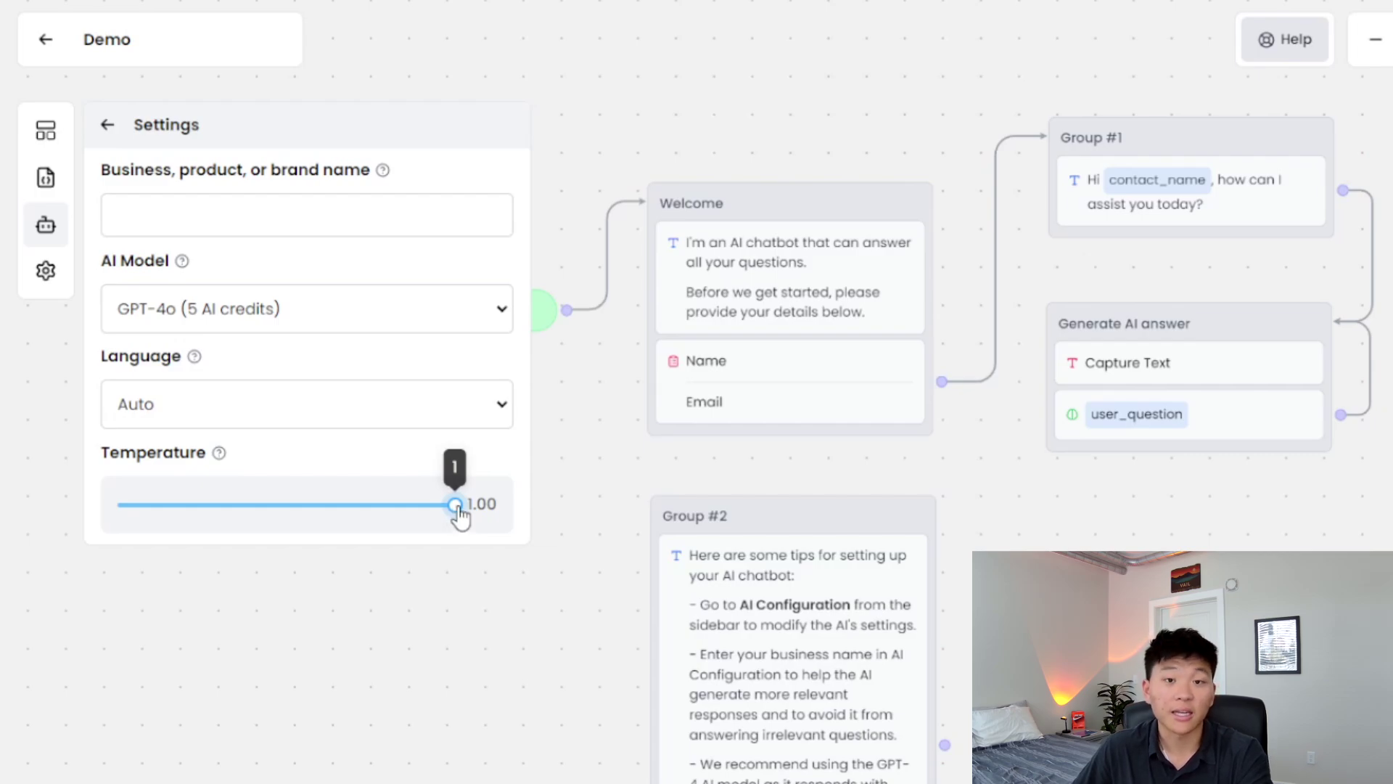
{"action": "left_click_drag", "start_coordinate": [456, 515], "coordinate": [116, 516]}
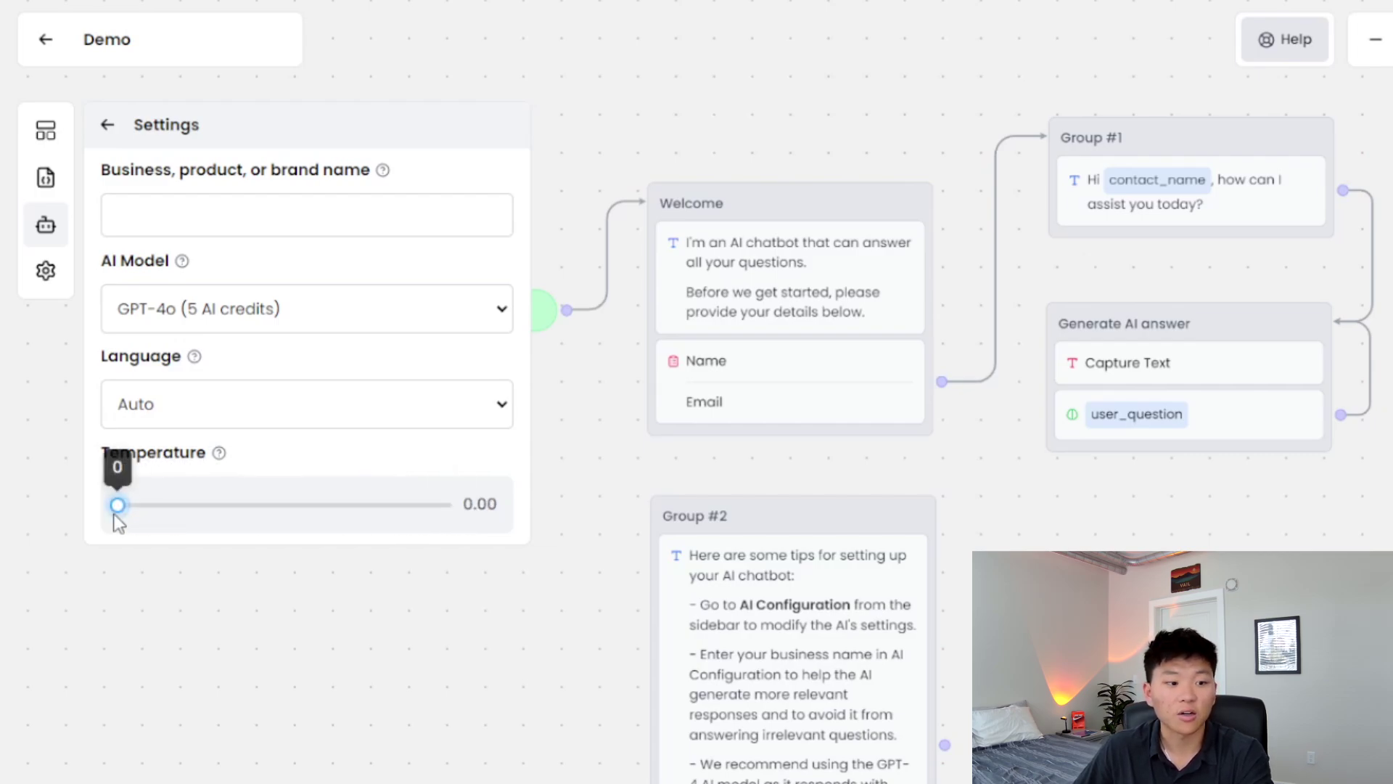
{"action": "left_click", "coordinate": [108, 127]}
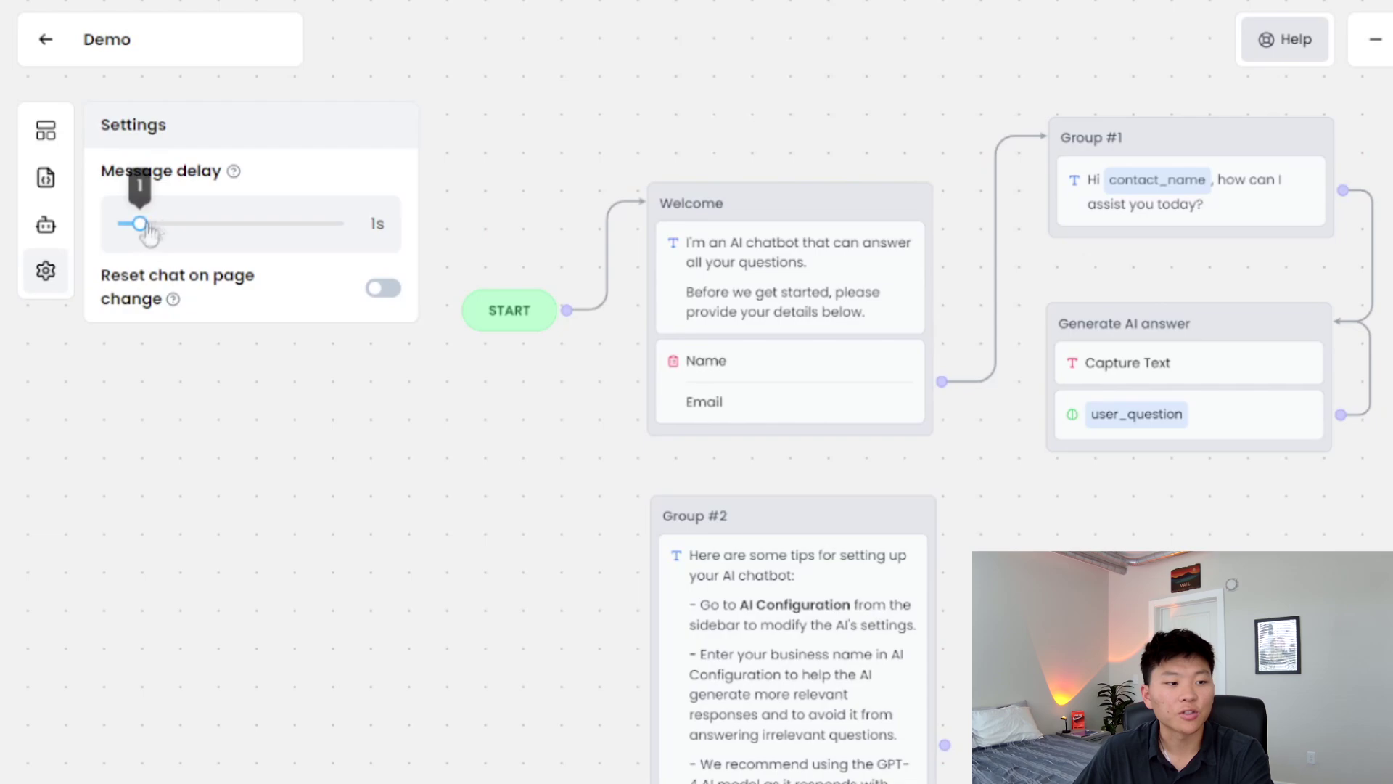
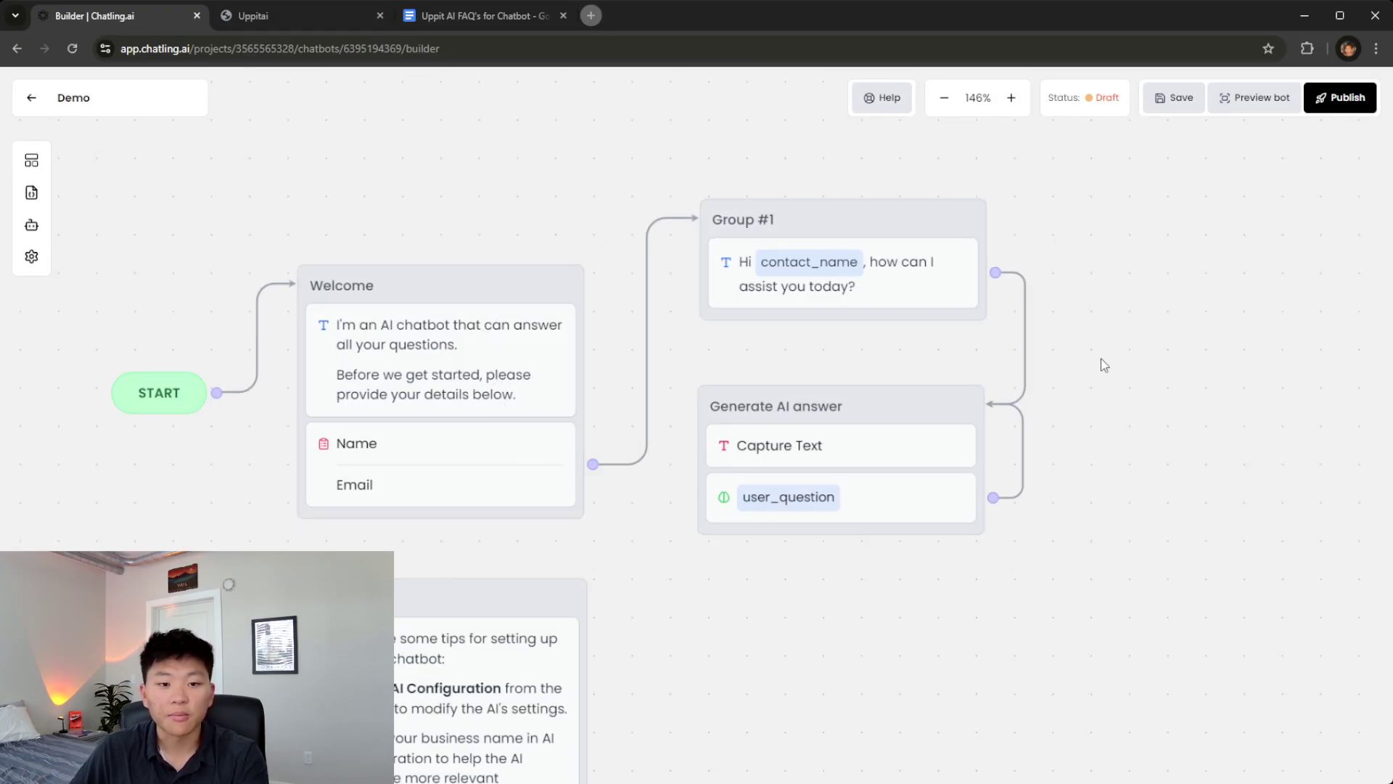
Preview the bot, submit a visitor's name and email, and enter the question "What are some benefits of AI Agents?".
{"action": "left_click", "coordinate": [1259, 100]}
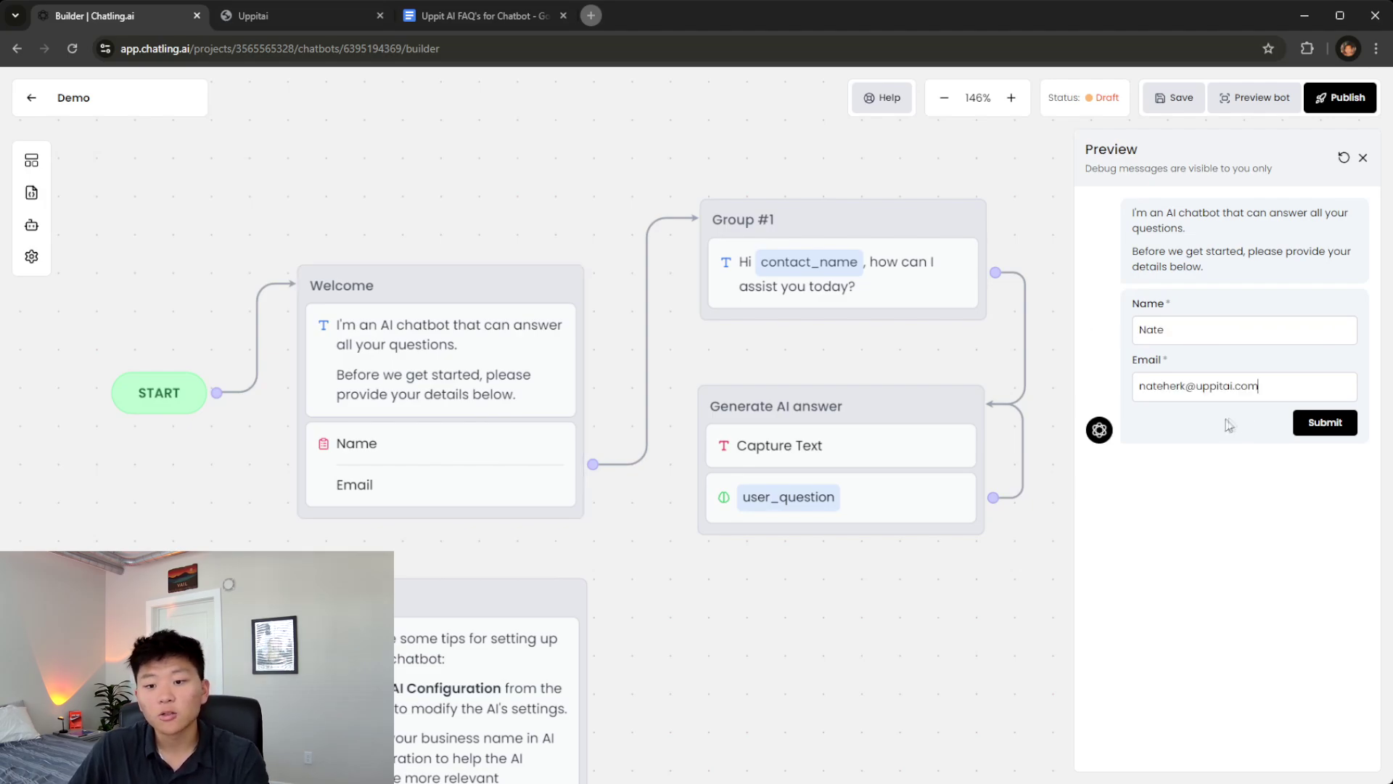
{"action": "left_click", "coordinate": [1326, 424]}
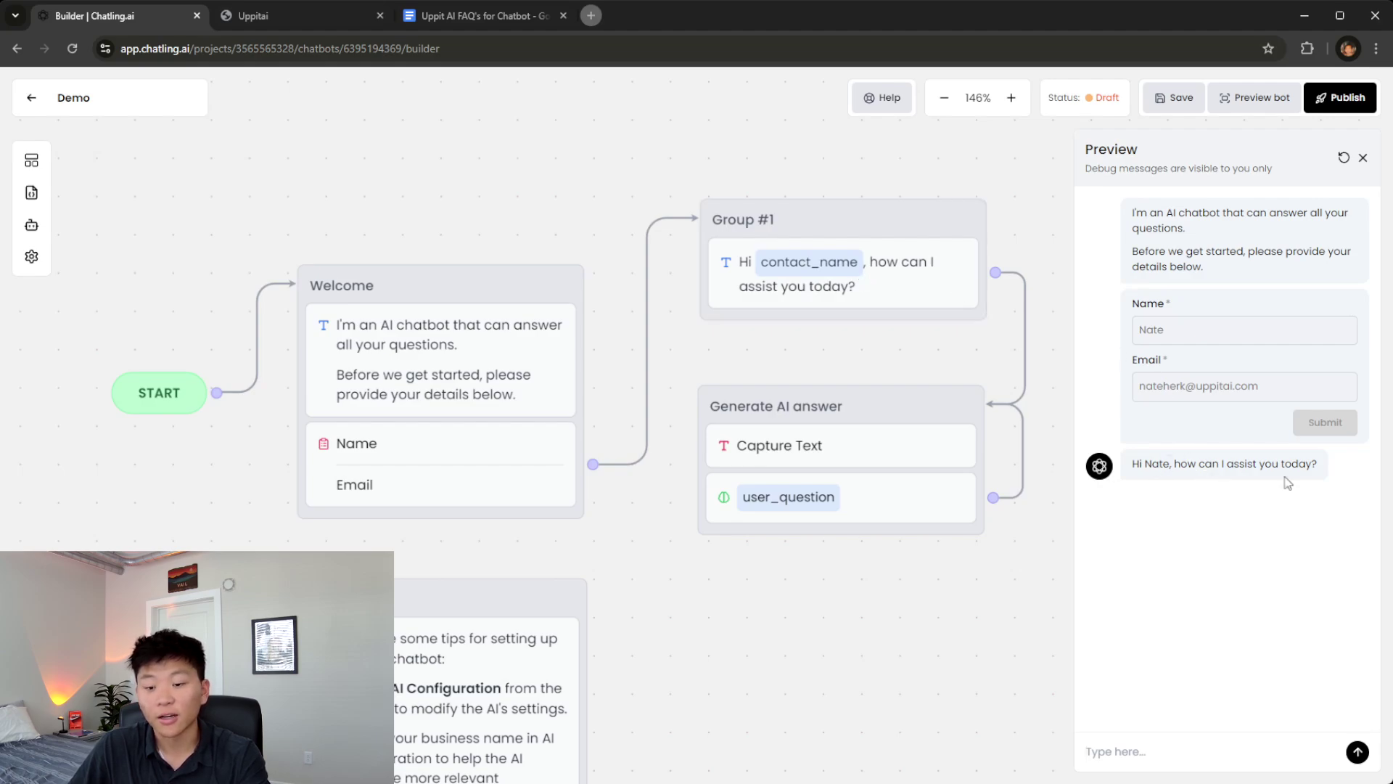
{"action": "type", "text": "What are some benefits of AI Agents?"}
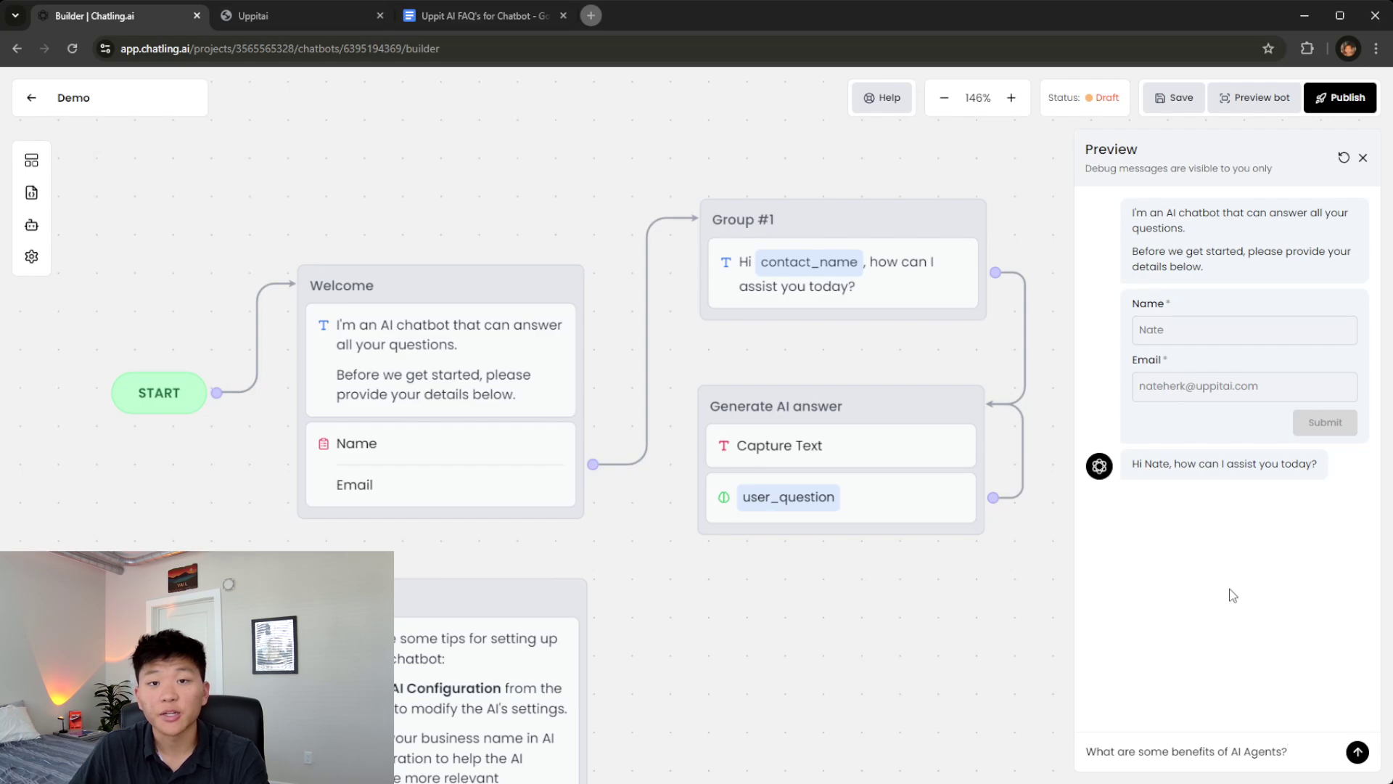
Check the key benefits of AI agents on the Uppit AI website, send the entered question in the preview, and read the answer.
{"action": "left_click", "coordinate": [298, 17]}
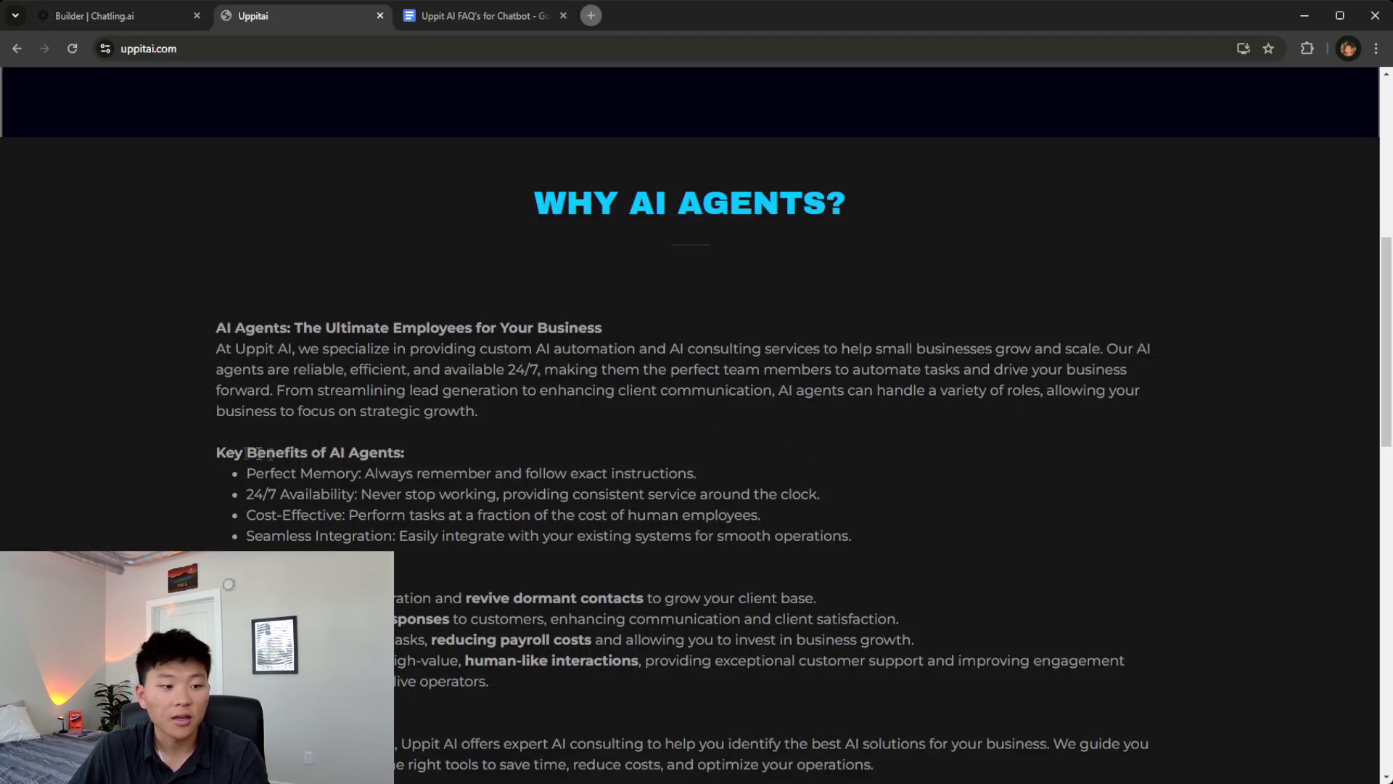
{"action": "left_click", "coordinate": [93, 16]}
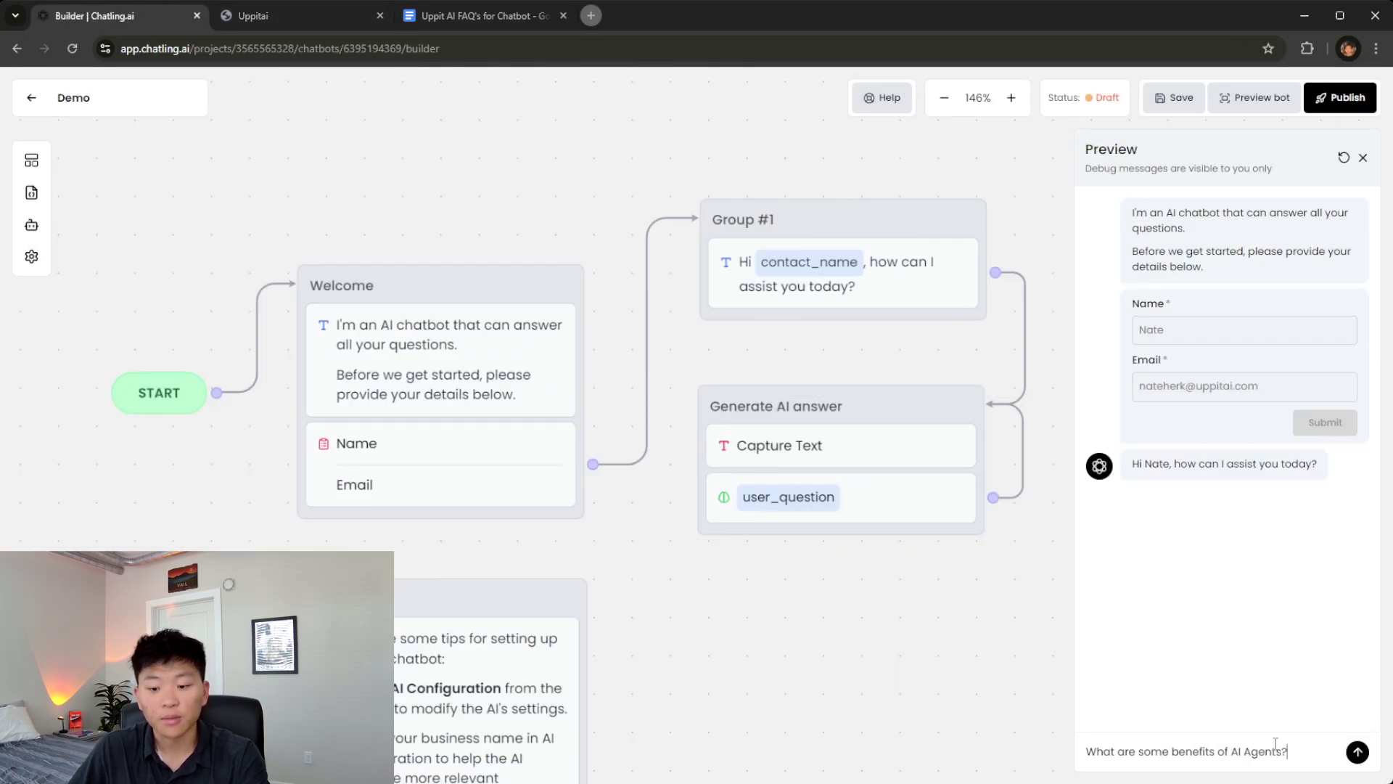
{"action": "left_click", "coordinate": [1357, 752]}
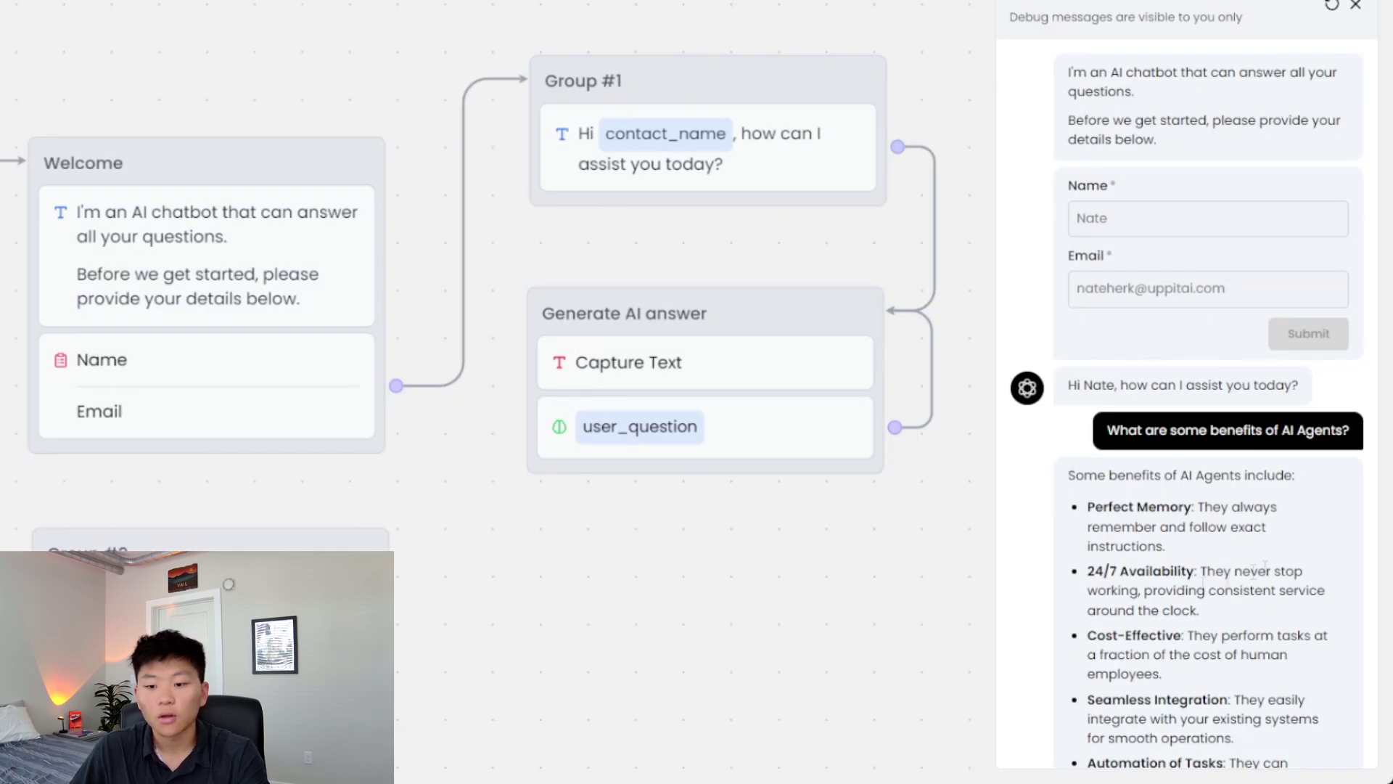
{"action": "scroll", "coordinate": [1322, 509], "scroll_direction": "down", "scroll_amount": 3}
{"action": "scroll", "coordinate": [1325, 500], "scroll_direction": "down", "scroll_amount": 2}
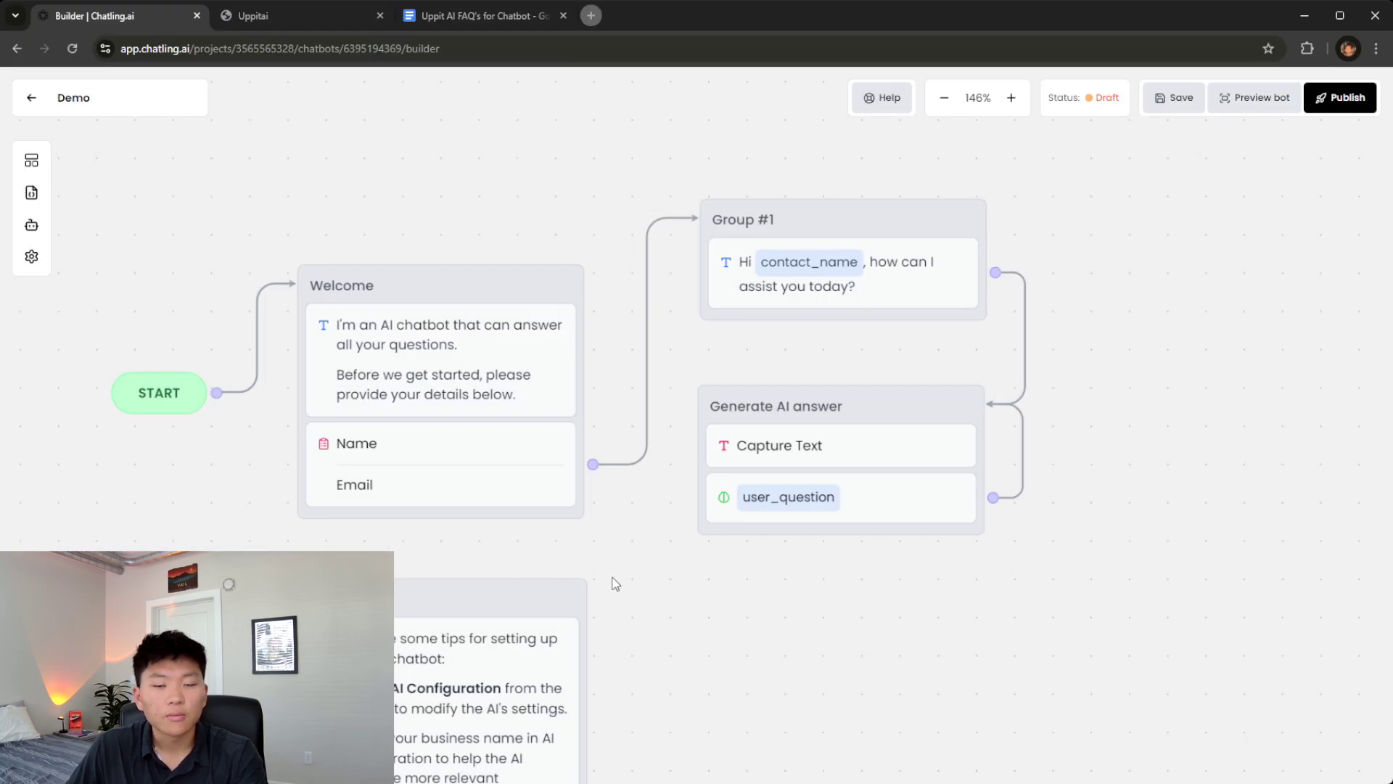
Examine the settings of the name and email form, the Capture Text block and the AI Response block.
{"action": "left_click", "coordinate": [460, 452]}
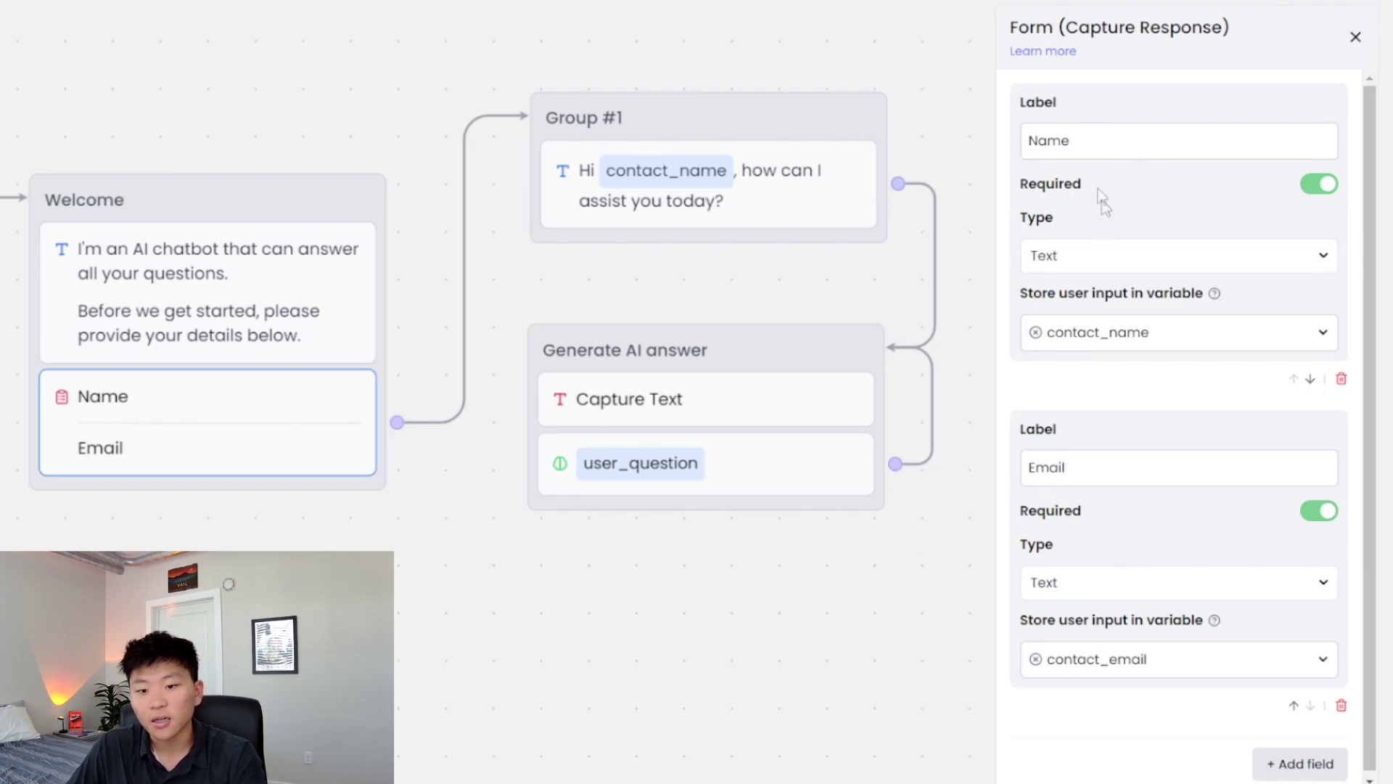
{"action": "left_click_drag", "start_coordinate": [1106, 144], "coordinate": [1024, 143]}
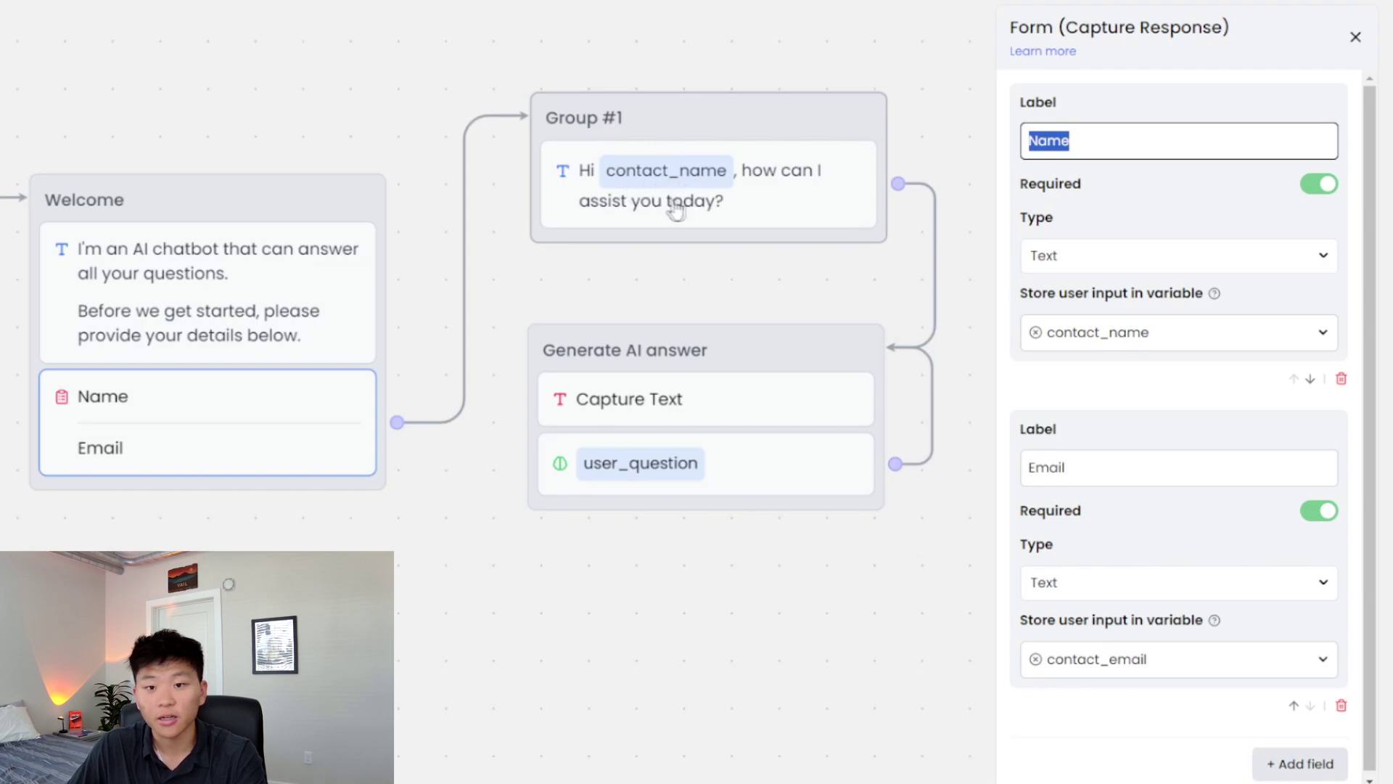
{"action": "left_click", "coordinate": [1169, 361]}
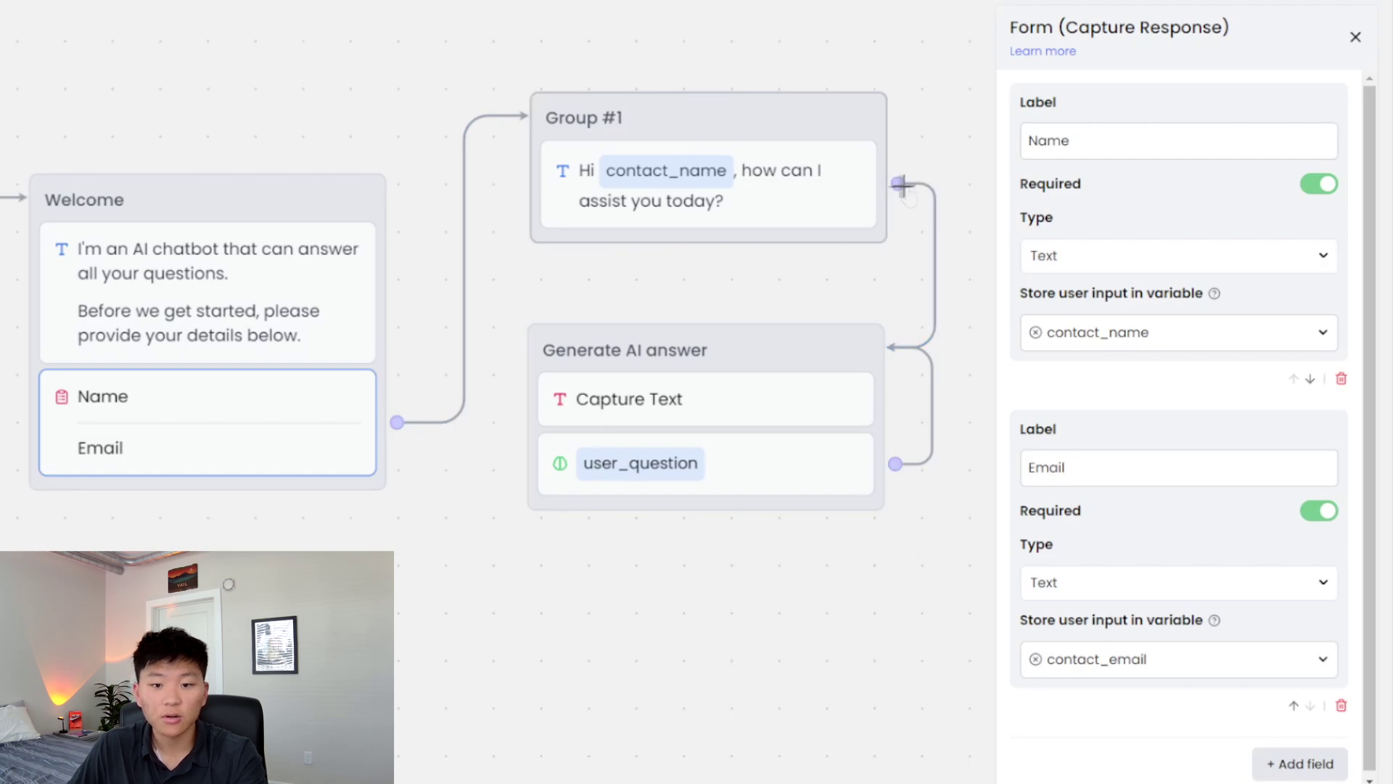
{"action": "left_click", "coordinate": [738, 407]}
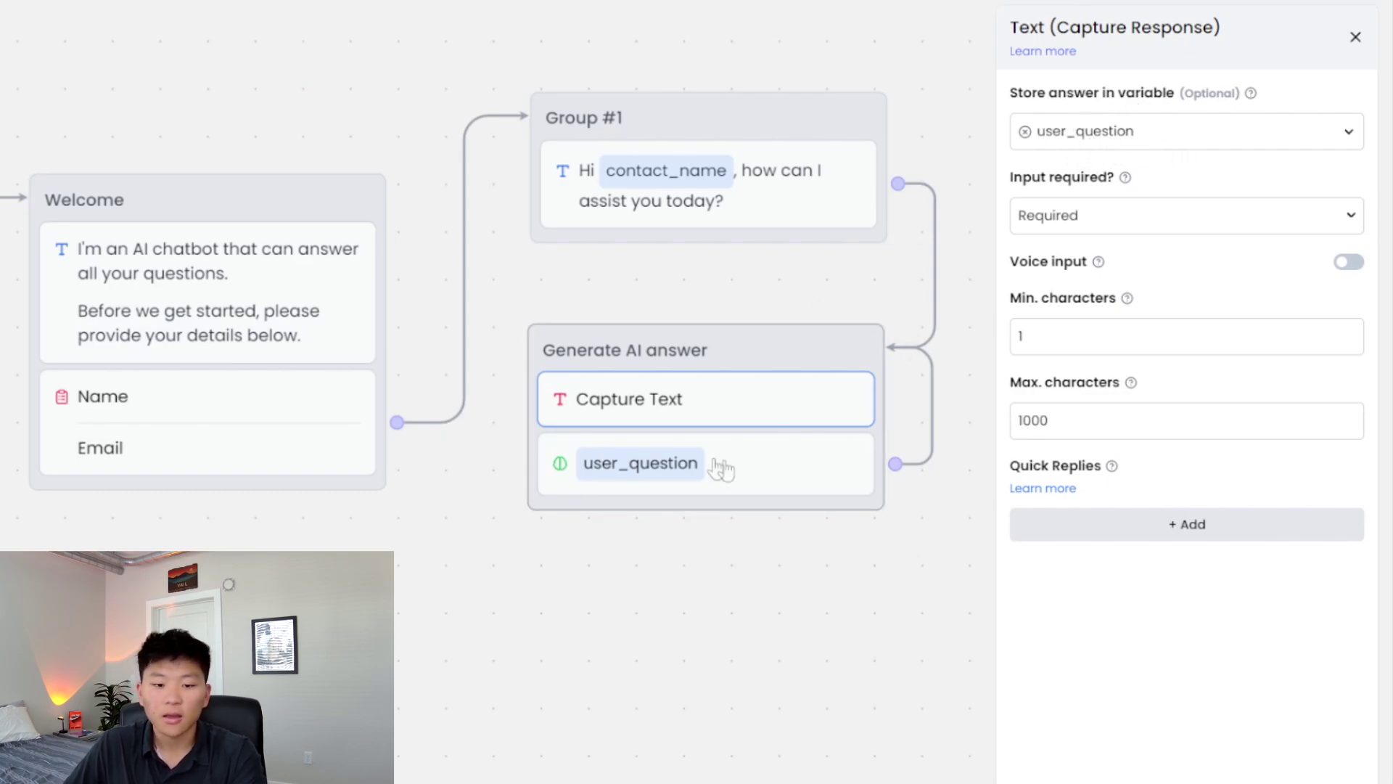
{"action": "left_click", "coordinate": [758, 475]}
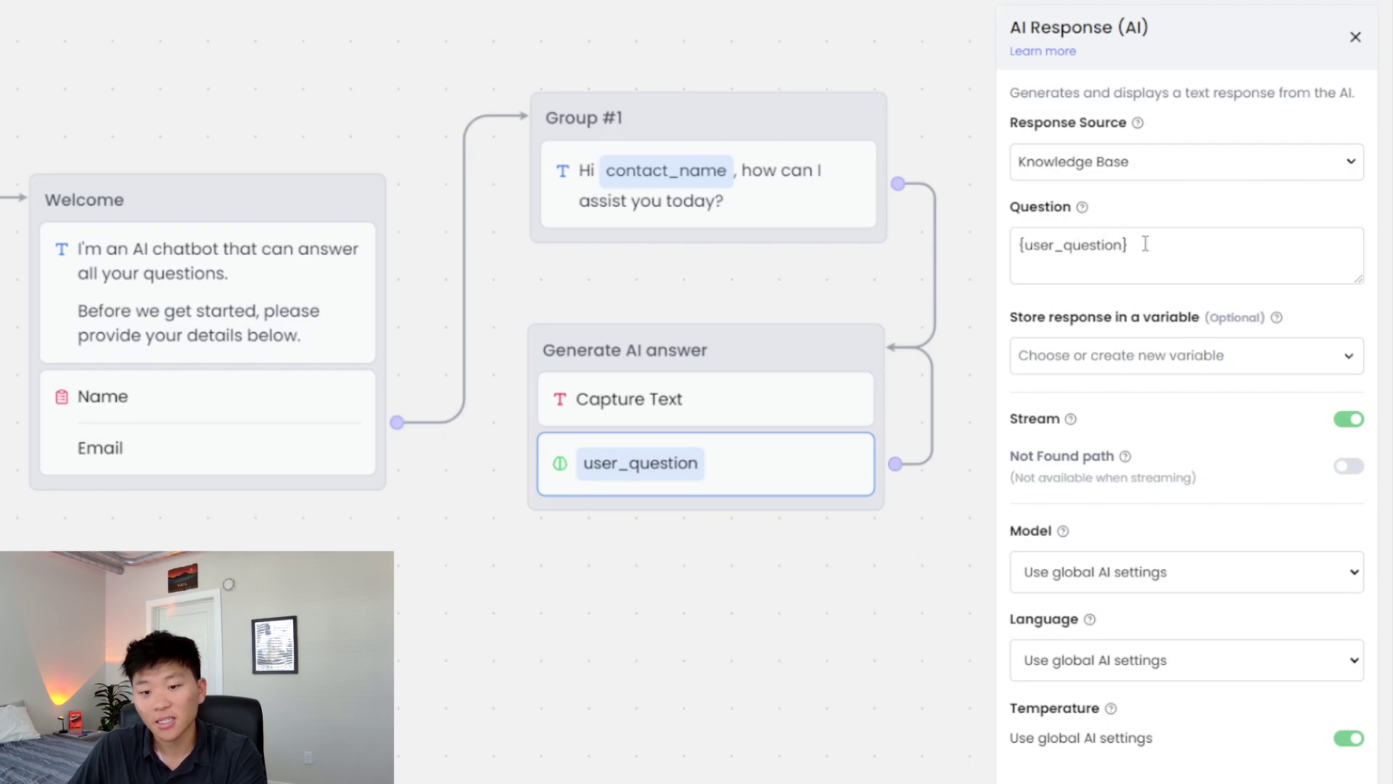
{"action": "left_click_drag", "start_coordinate": [1144, 244], "coordinate": [972, 258]}
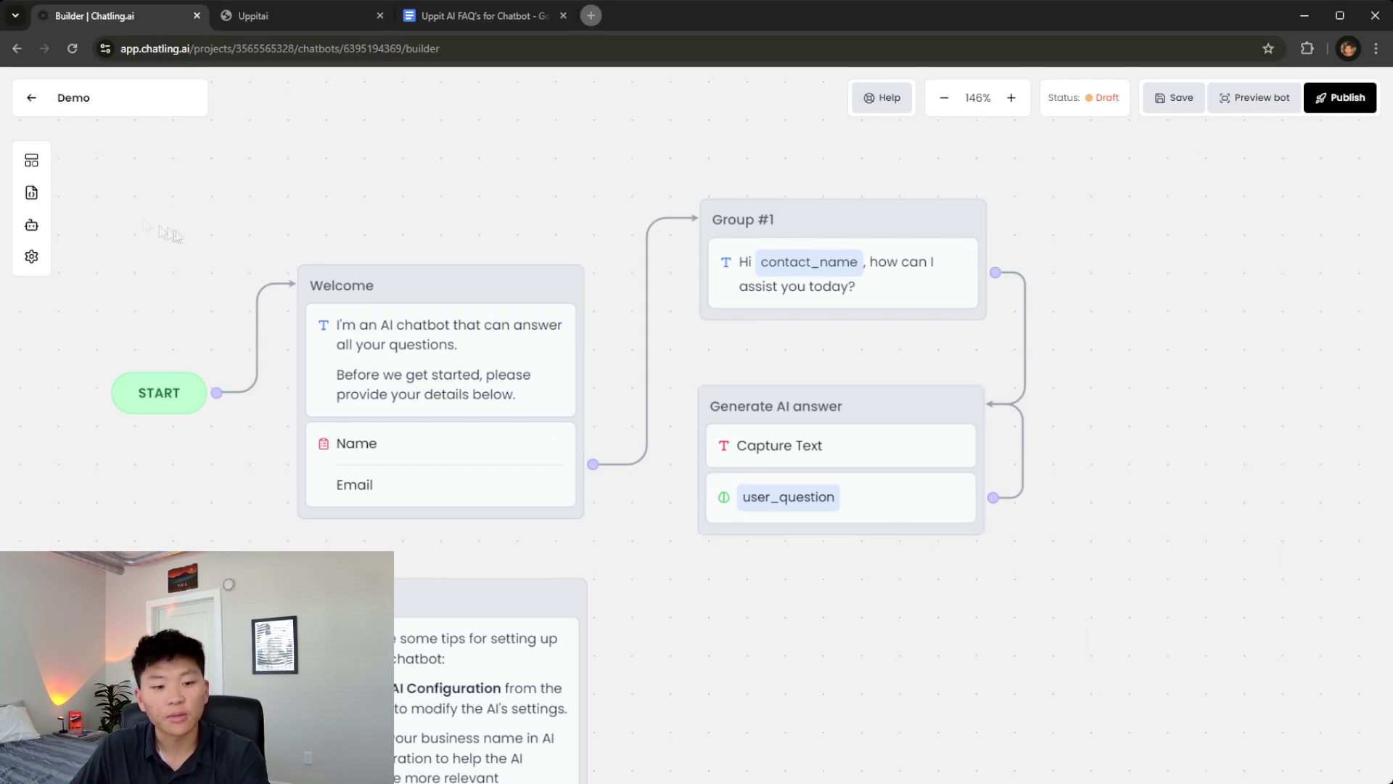
Add a text message block reading "Anything else I can help you with?" below user_question in the Generate AI answer group, and save the chatbot.
{"action": "left_click", "coordinate": [31, 160]}
{"action": "left_click_drag", "start_coordinate": [93, 231], "coordinate": [803, 553]}
{"action": "left_click", "coordinate": [795, 553]}
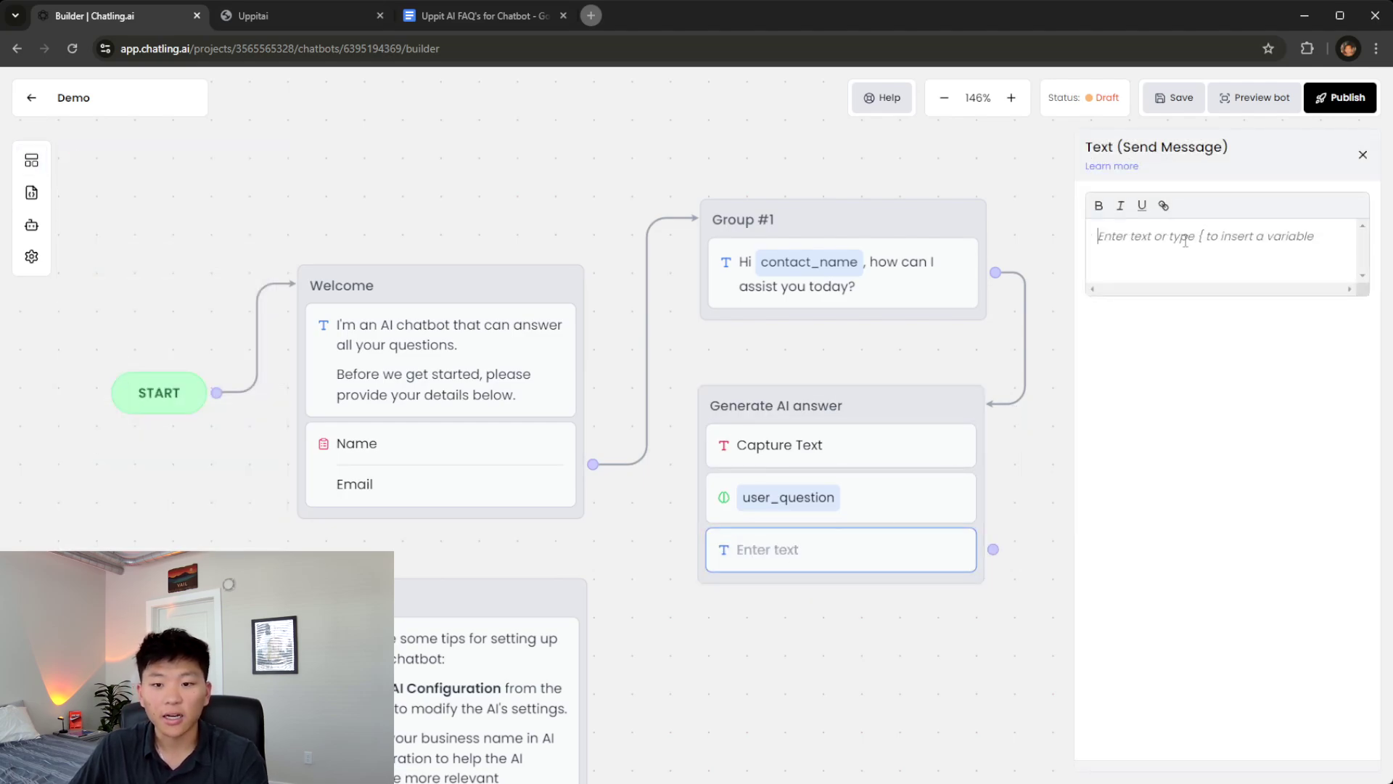
{"action": "type", "text": "Anything else I can help you with?"}
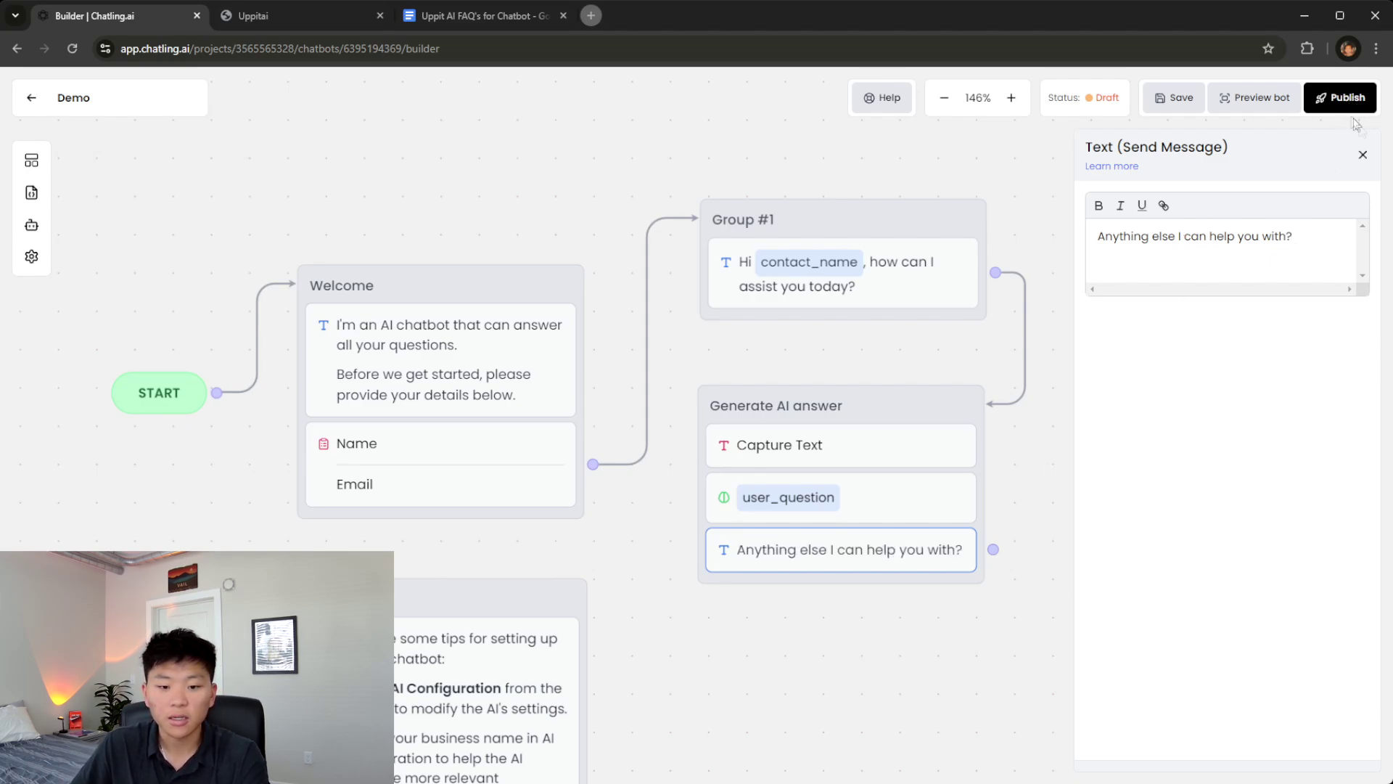
{"action": "left_click", "coordinate": [1363, 154]}
{"action": "left_click", "coordinate": [1175, 97]}
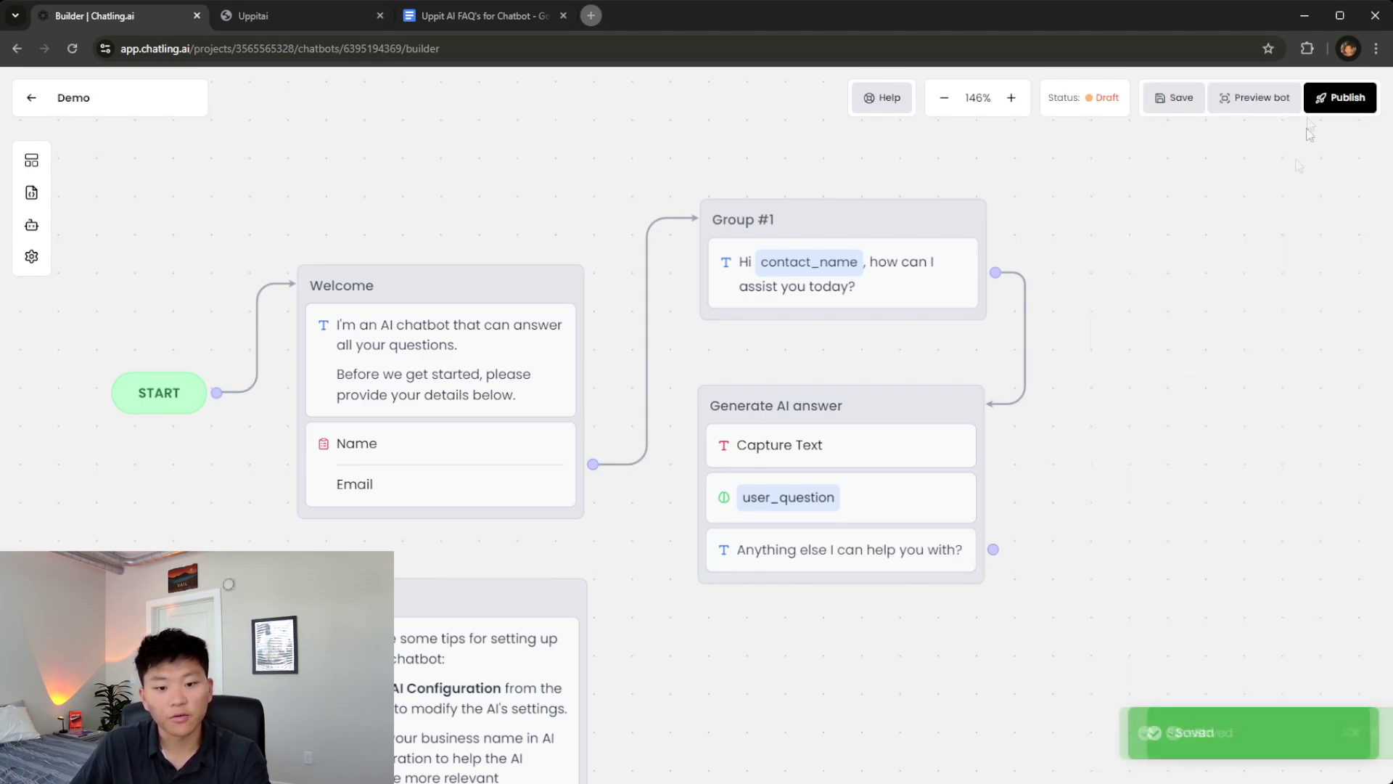
Preview the bot, submit the form with placeholder name and email text, and ask "What is AI consulting".
{"action": "left_click", "coordinate": [1244, 97]}
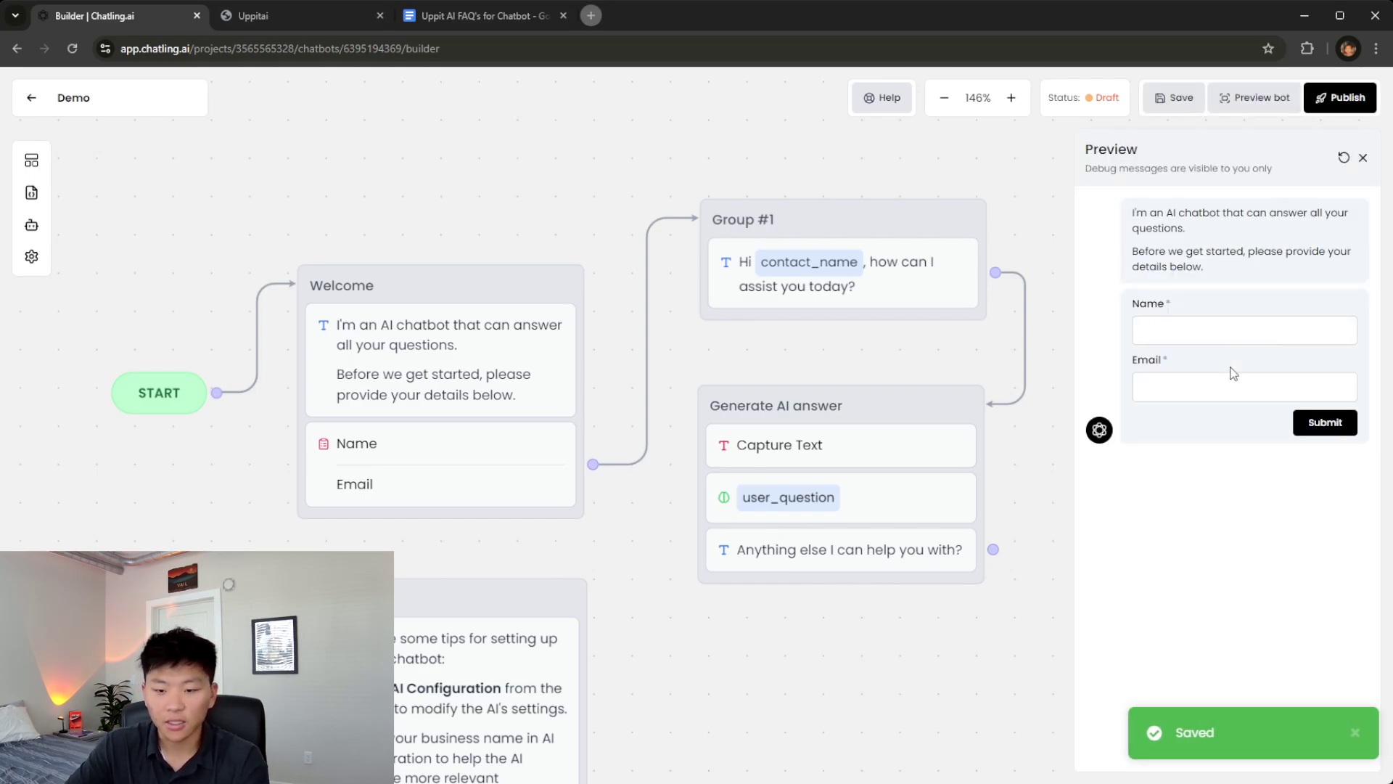
{"action": "left_click", "coordinate": [1233, 372]}
{"action": "type", "text": "dsfhjk"}
{"action": "key", "text": "Return"}
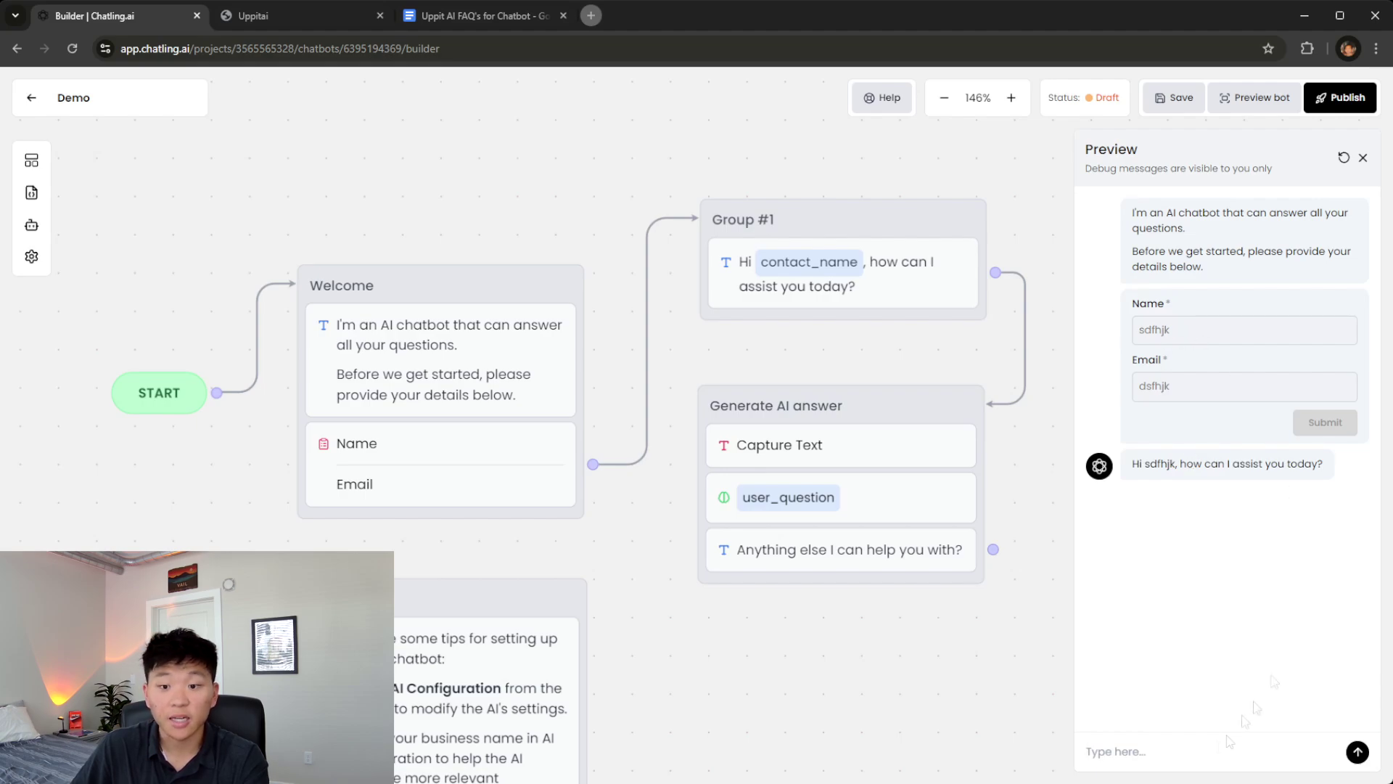
{"action": "type", "text": "What is AI consulting"}
{"action": "key", "text": "Return"}
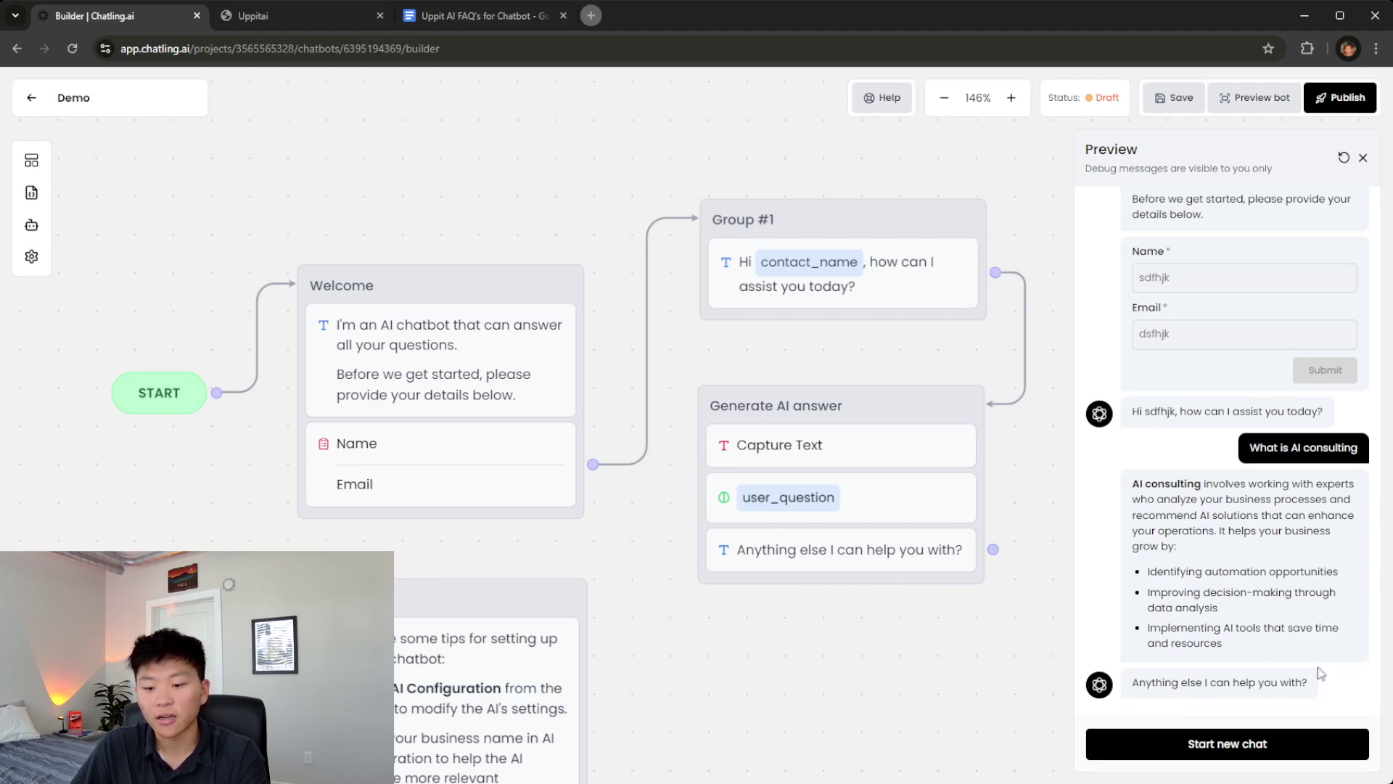
{"action": "scroll", "coordinate": [1322, 674], "scroll_direction": "down", "scroll_amount": 1}
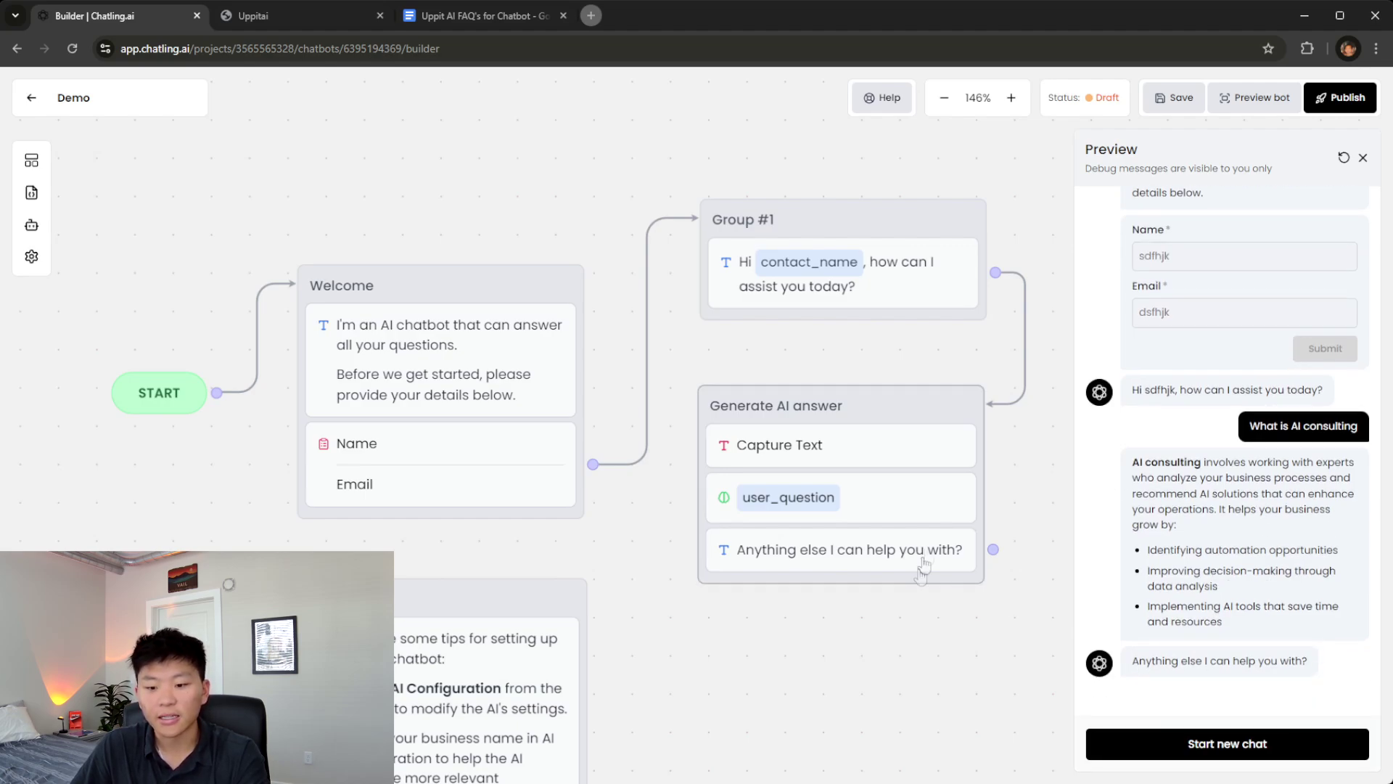
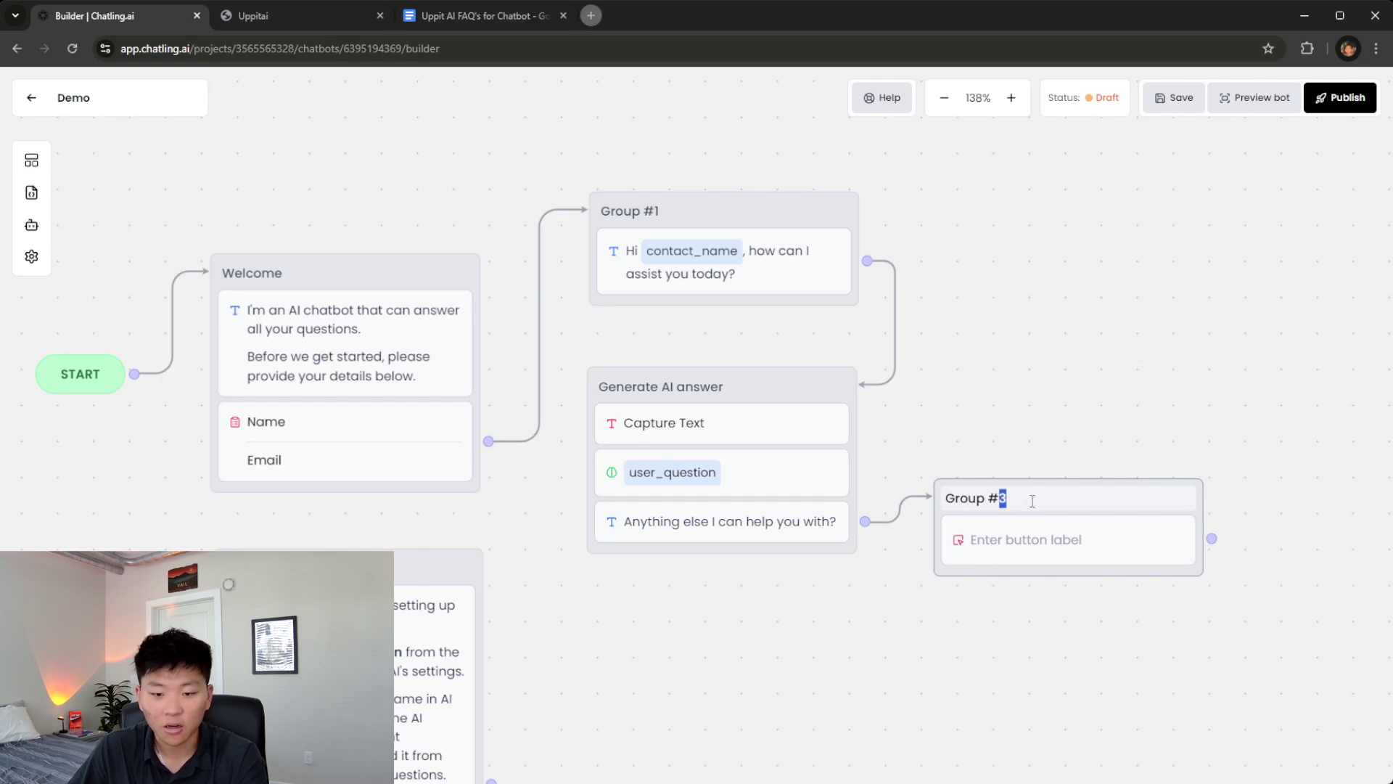
Rename Group #3 as User Choice and label its two response buttons Yes and No.
{"action": "triple_click", "coordinate": [978, 494]}
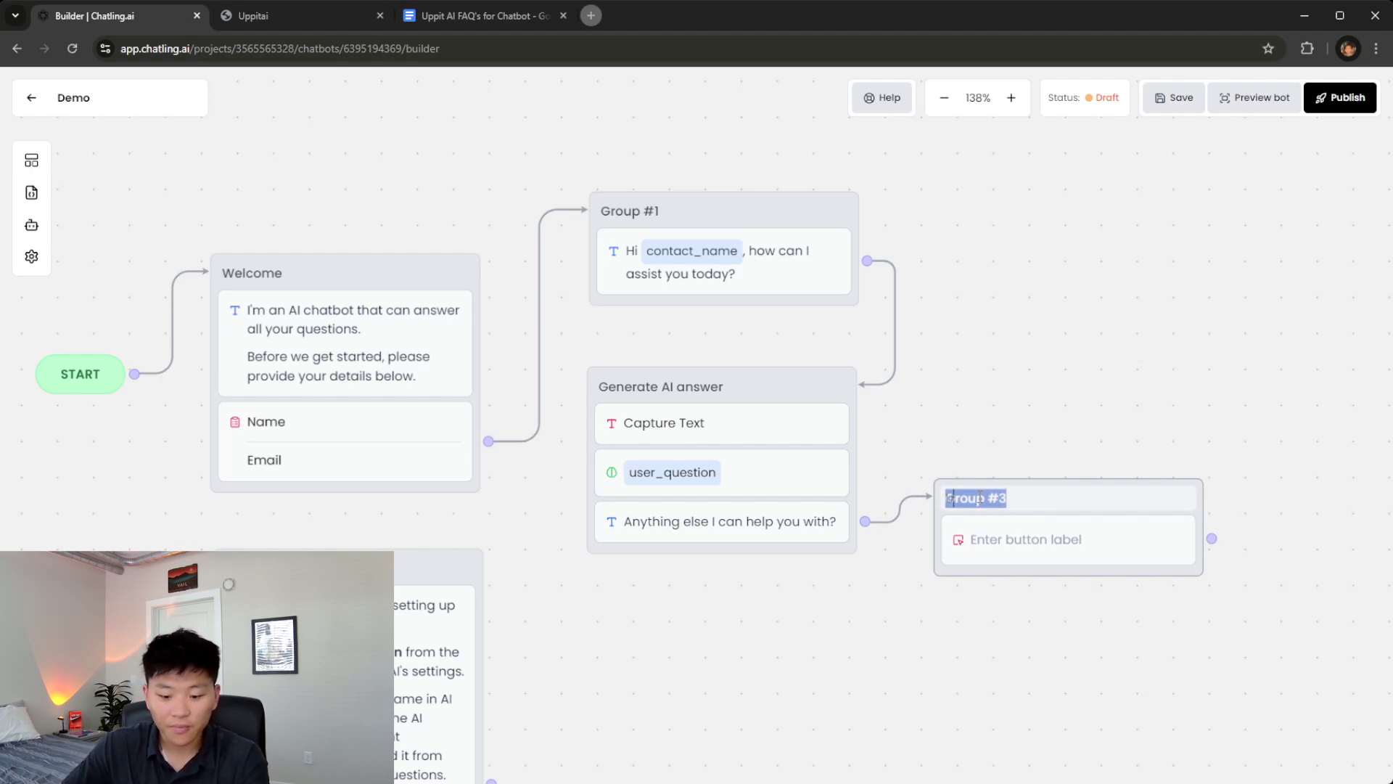
{"action": "type", "text": "User Choice"}
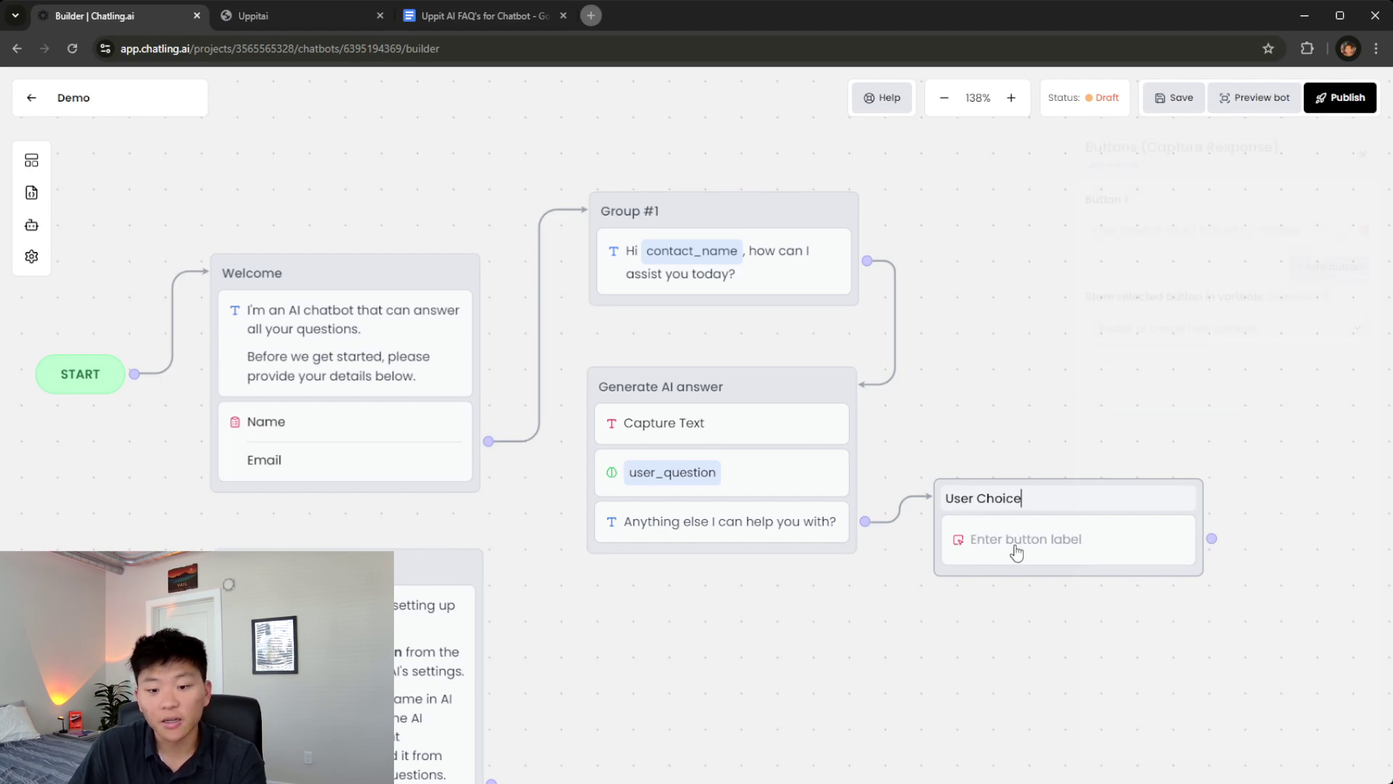
{"action": "left_click", "coordinate": [1139, 238]}
{"action": "type", "text": "Yes"}
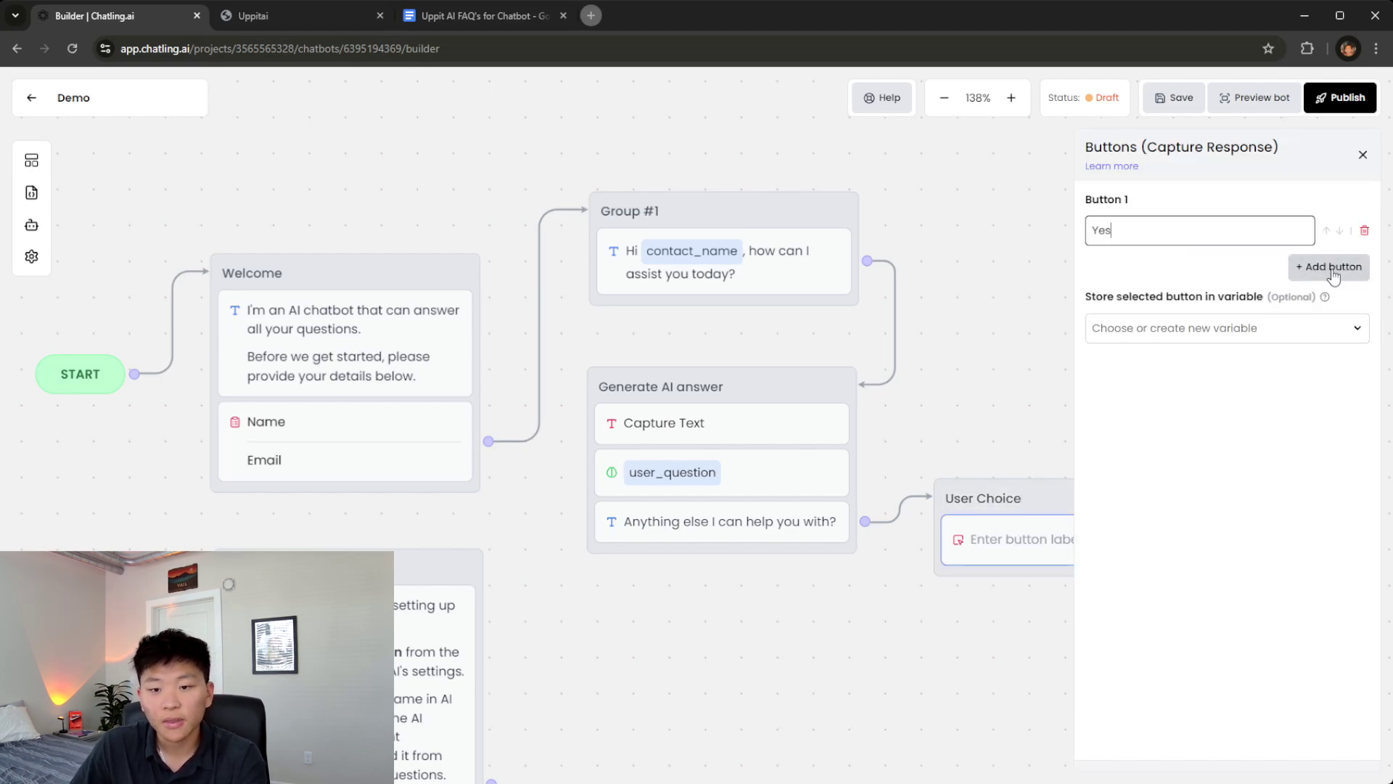
{"action": "left_click", "coordinate": [1309, 282]}
{"action": "left_click", "coordinate": [1160, 294]}
{"action": "type", "text": "No"}
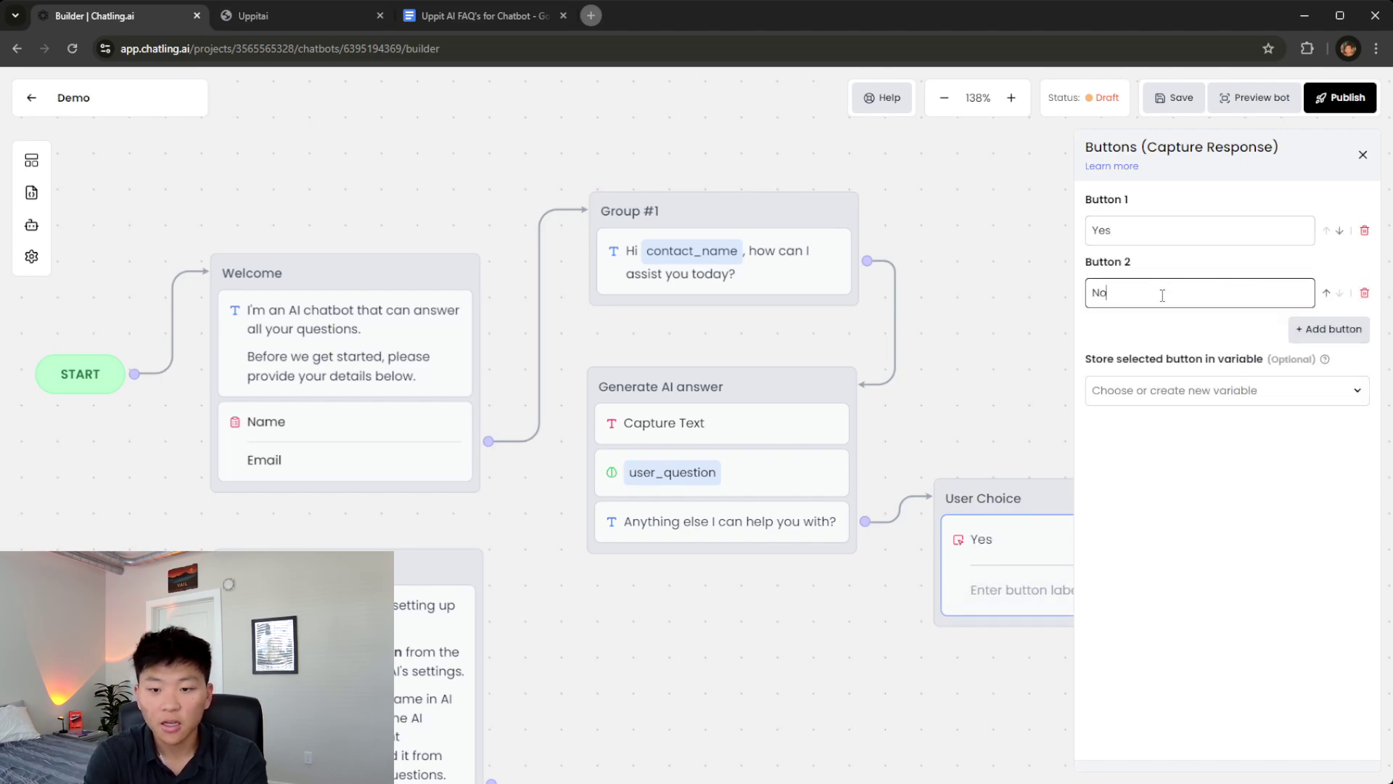
{"action": "left_click", "coordinate": [1363, 156]}
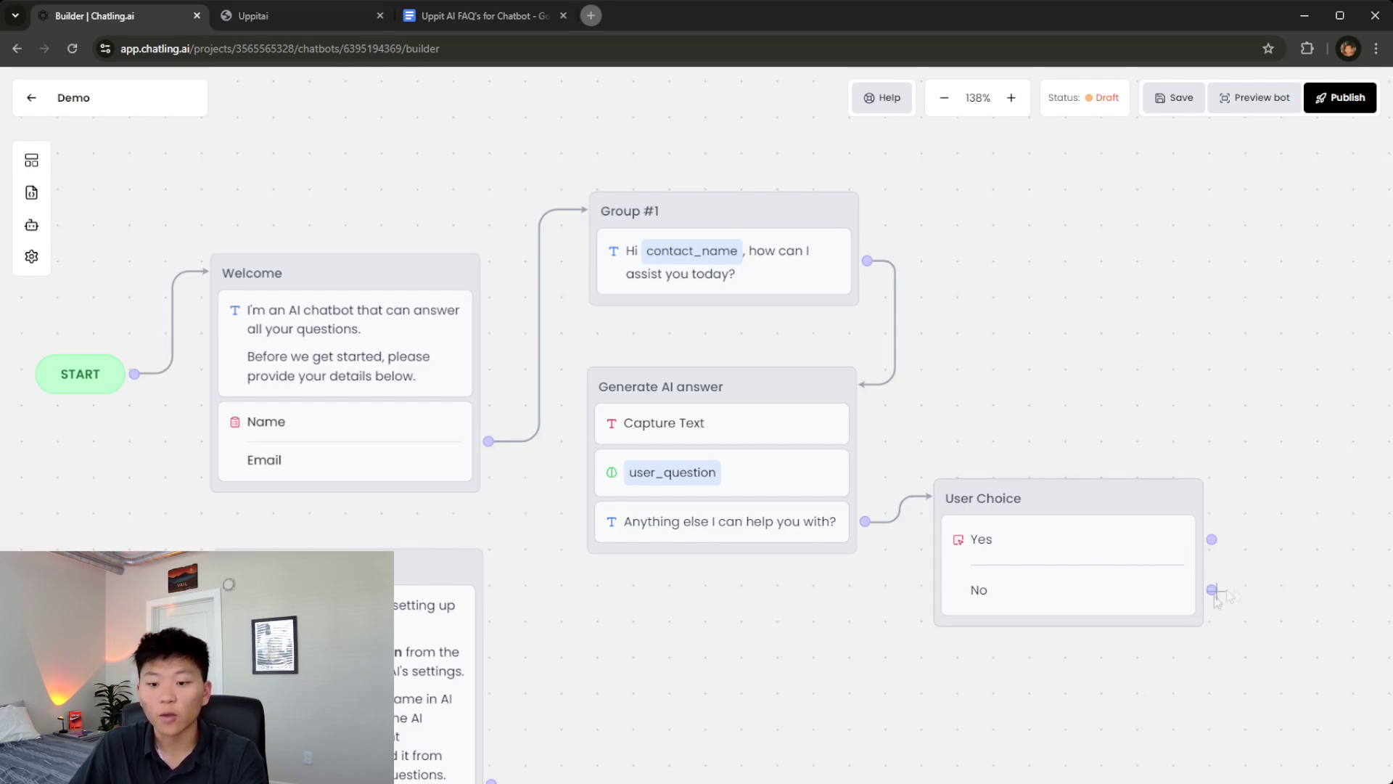
Add a text message block as a new group to the right of the User Choice group.
{"action": "scroll", "coordinate": [997, 585], "scroll_direction": "right", "scroll_amount": 5}
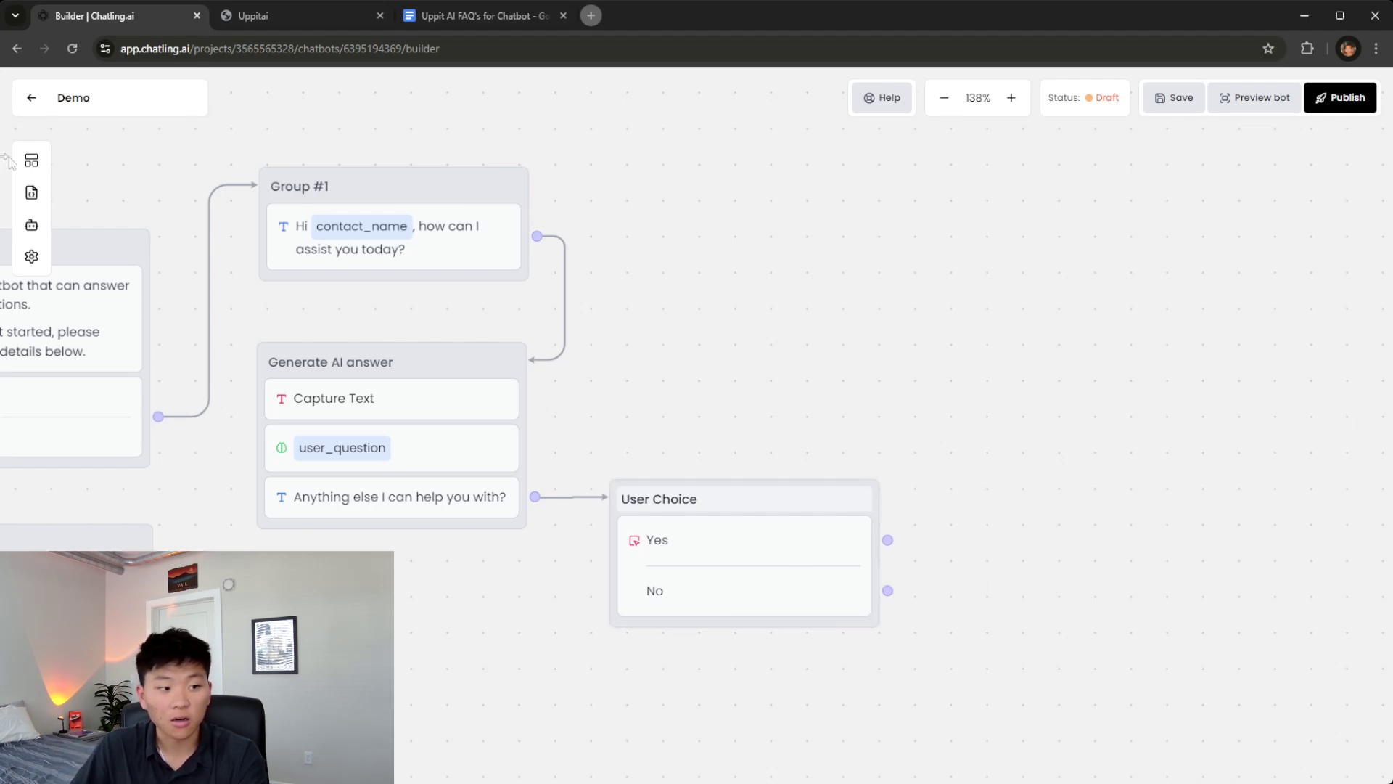
{"action": "left_click", "coordinate": [31, 160]}
{"action": "left_click_drag", "start_coordinate": [90, 230], "coordinate": [1045, 595]}
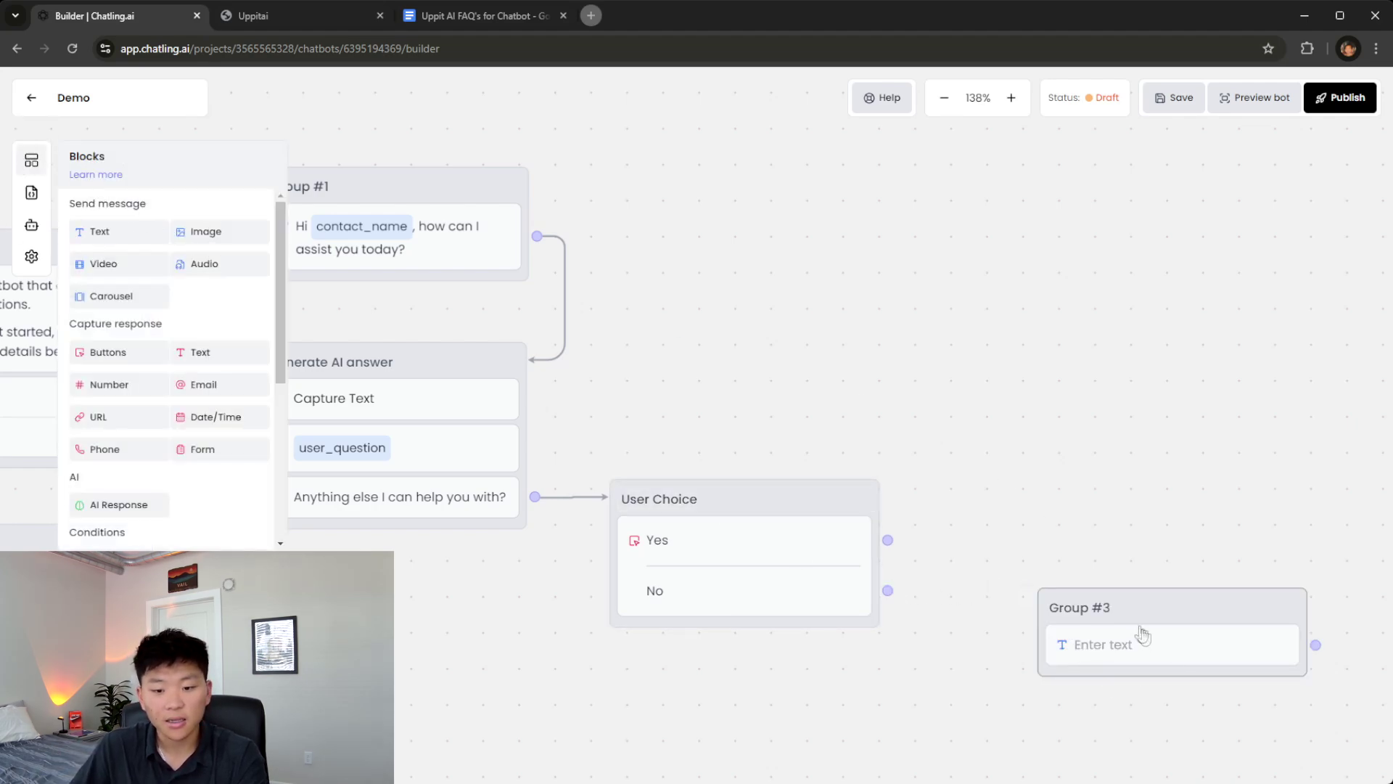
Set the new block's message to "Alrighty! Have a great day {contact_name}!" and move its group slightly closer to User Choice.
{"action": "left_click", "coordinate": [1123, 653]}
{"action": "left_click", "coordinate": [1187, 264]}
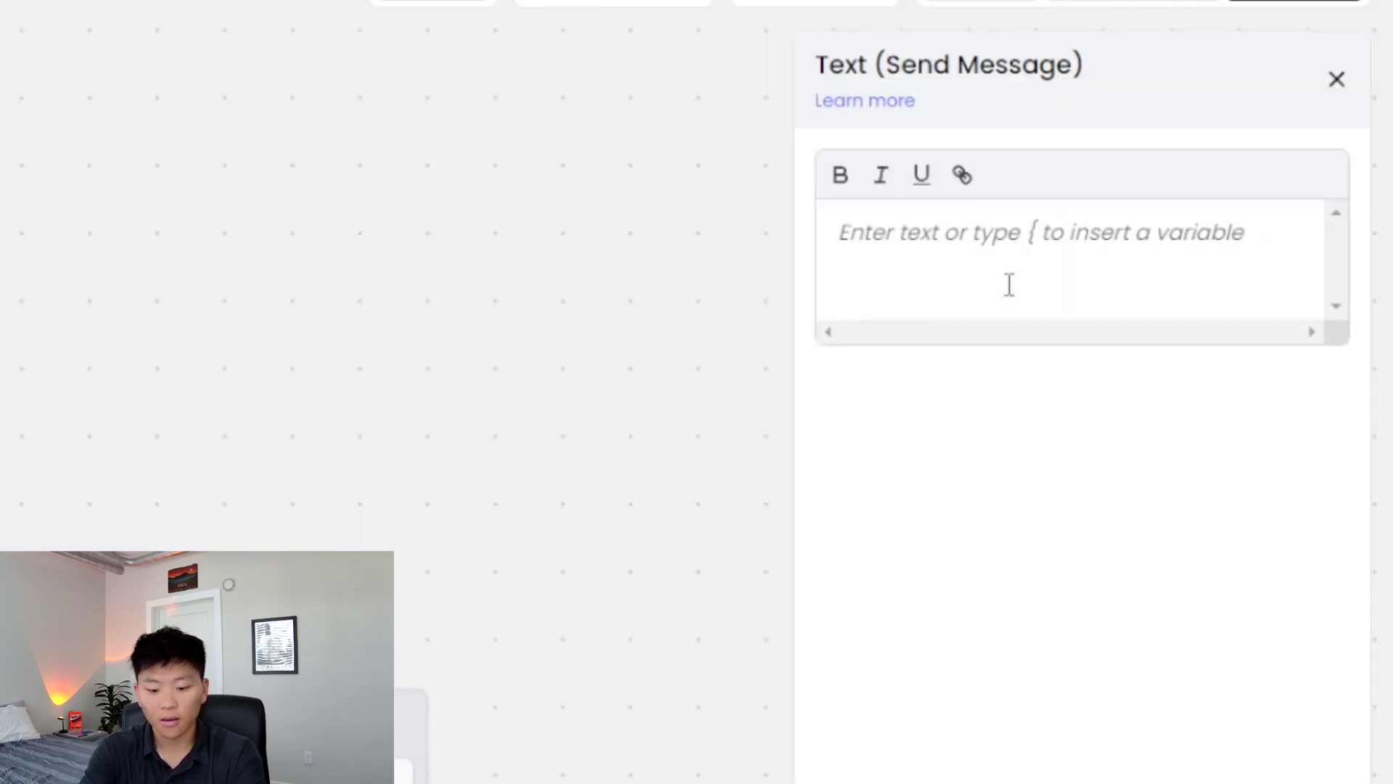
{"action": "type", "text": "Alrighty"}
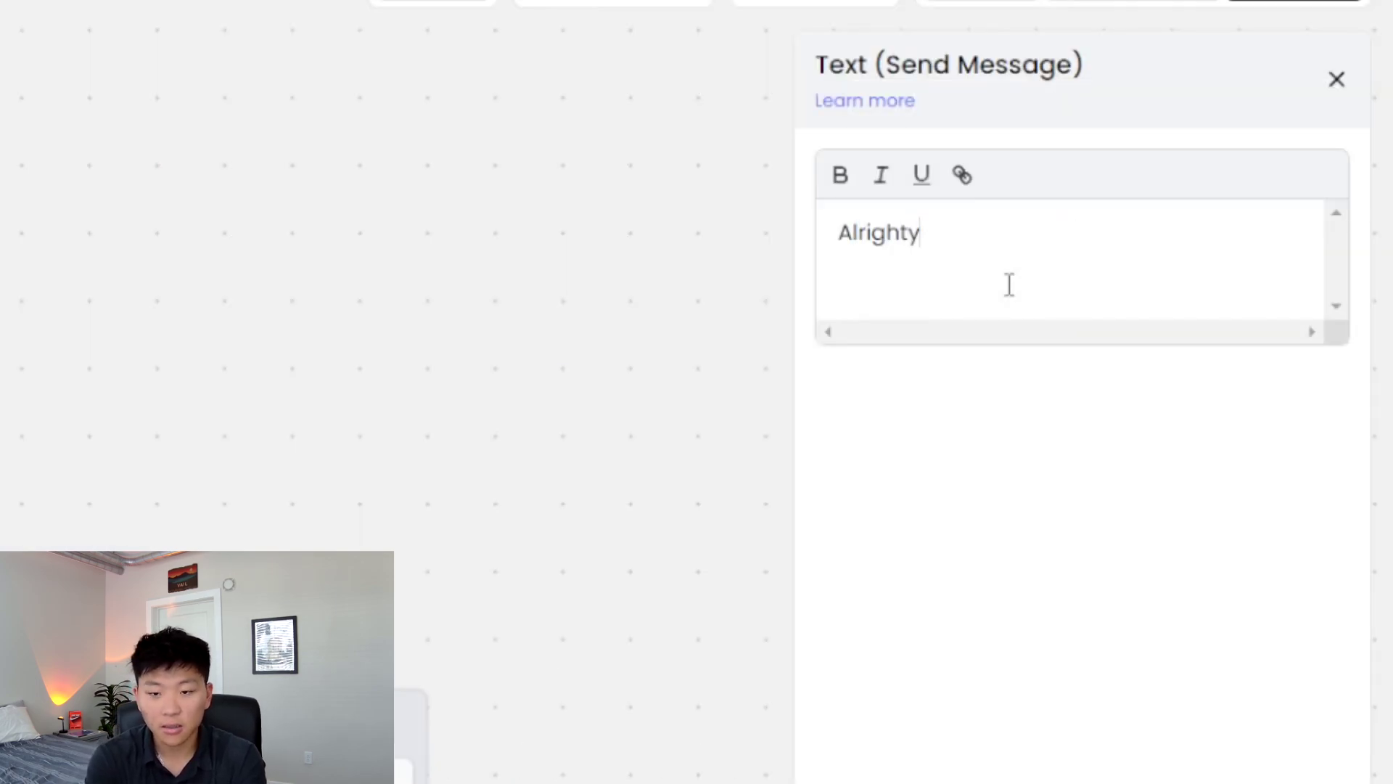
{"action": "type", "text": "! "}
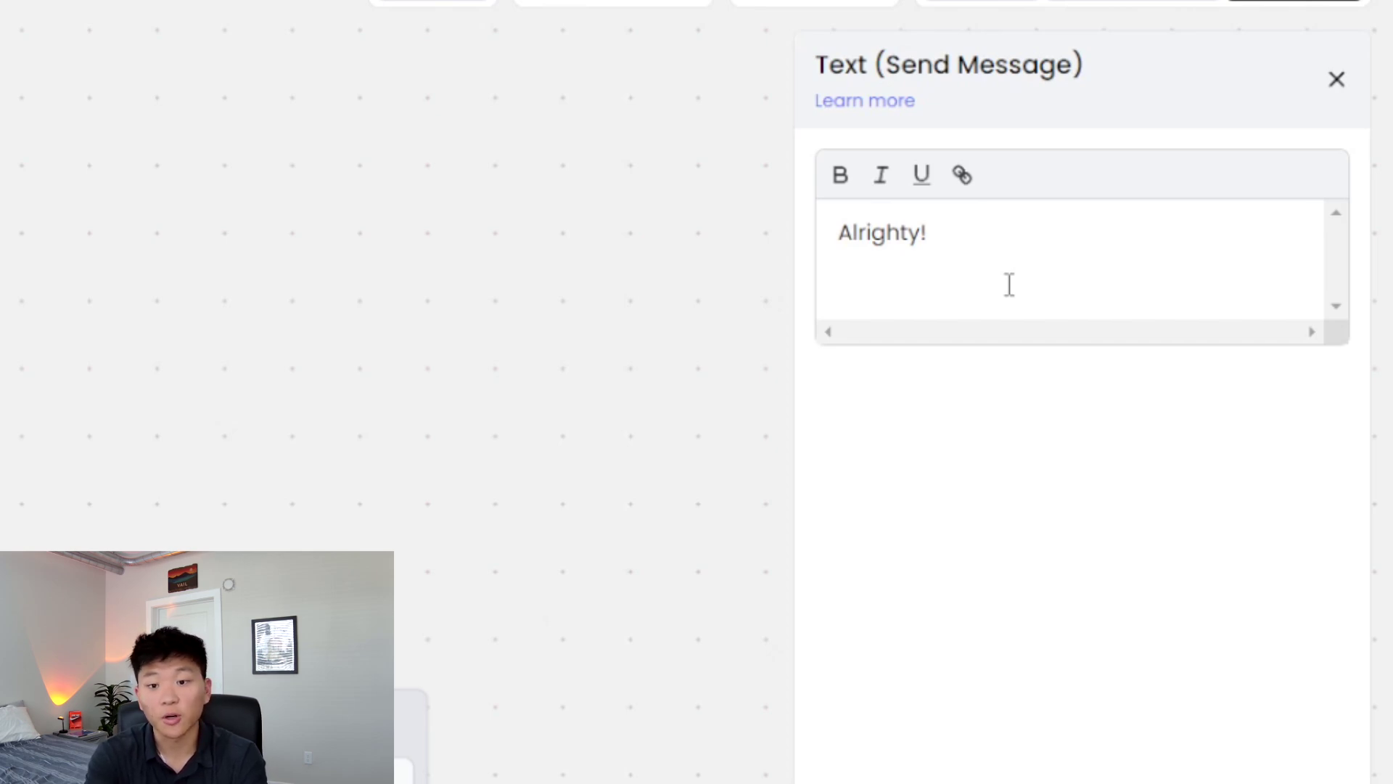
{"action": "type", "text": "Have a ger"}
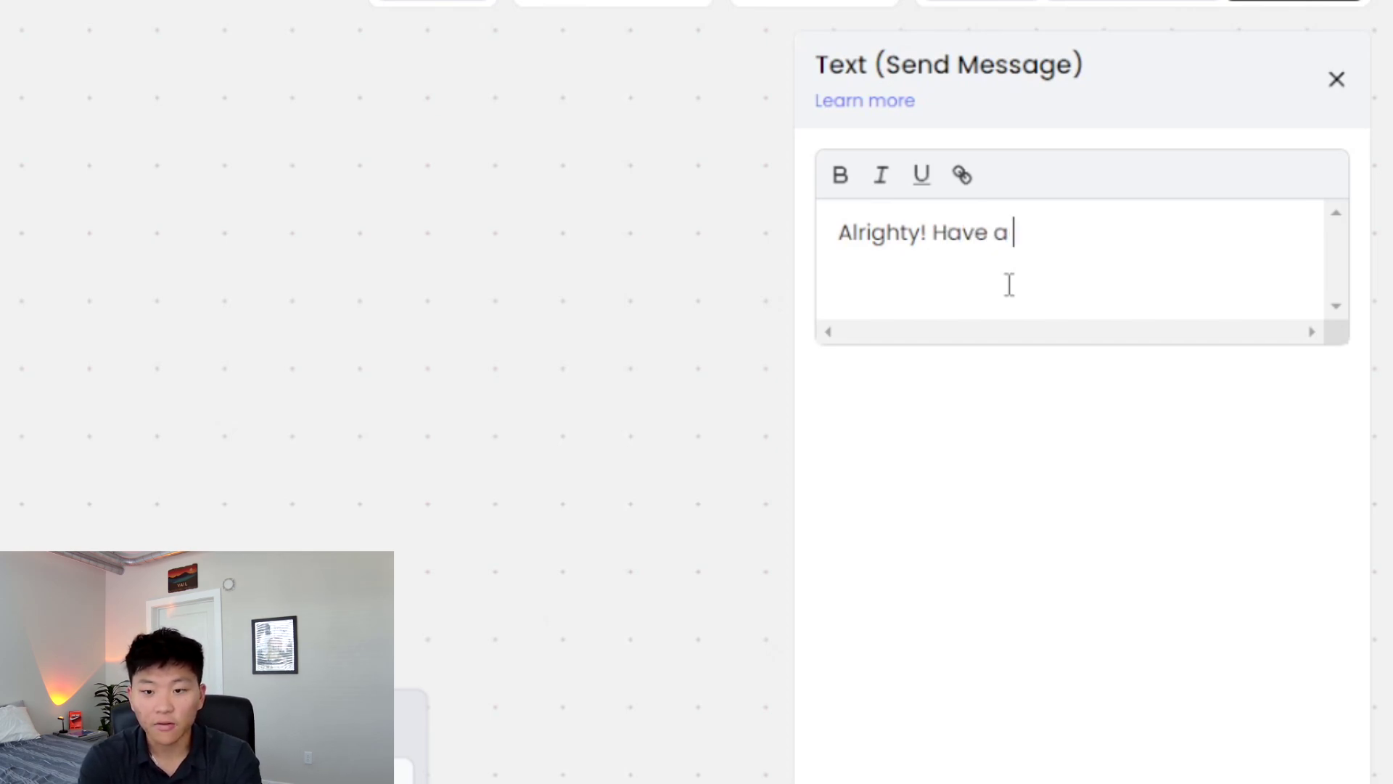
{"action": "key", "text": "BackSpace"}
{"action": "key", "text": "BackSpace"}
{"action": "type", "text": "reat da"}
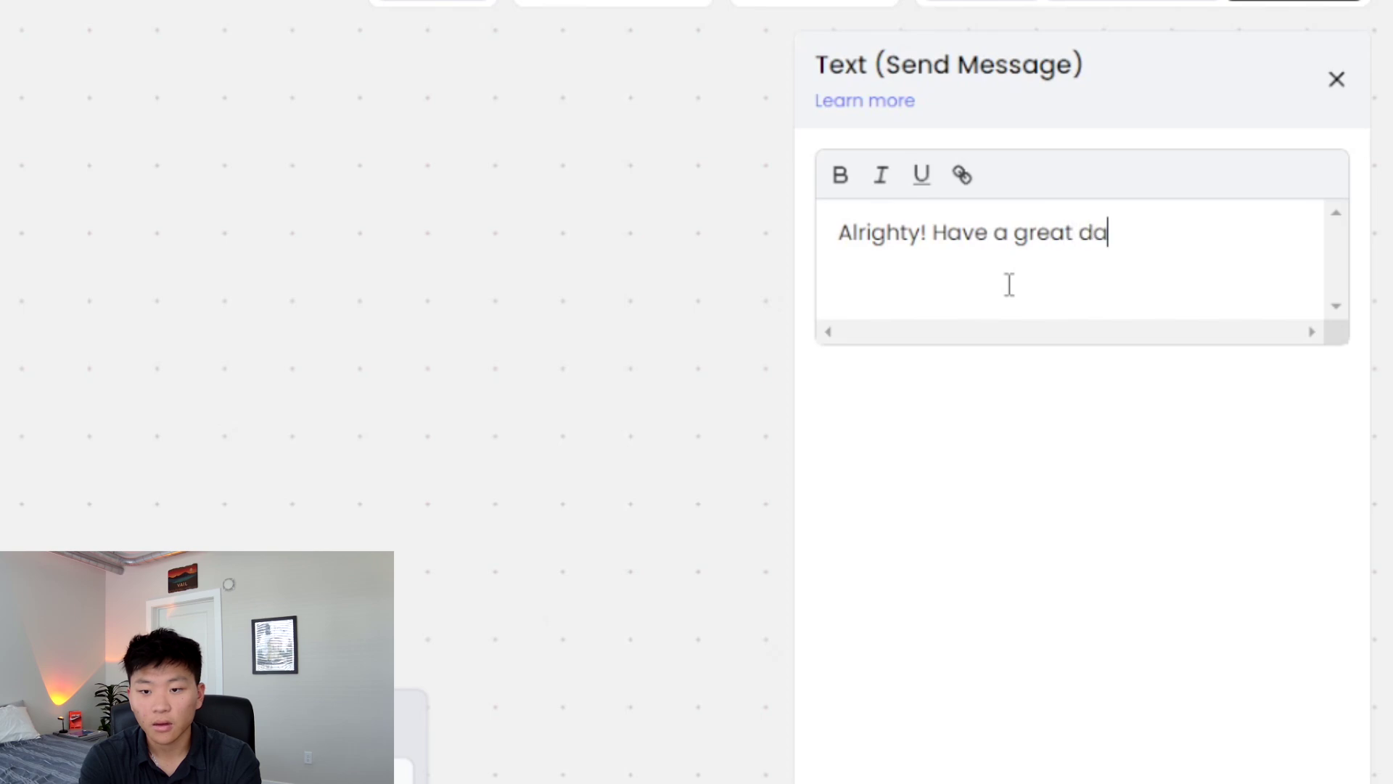
{"action": "type", "text": "y "}
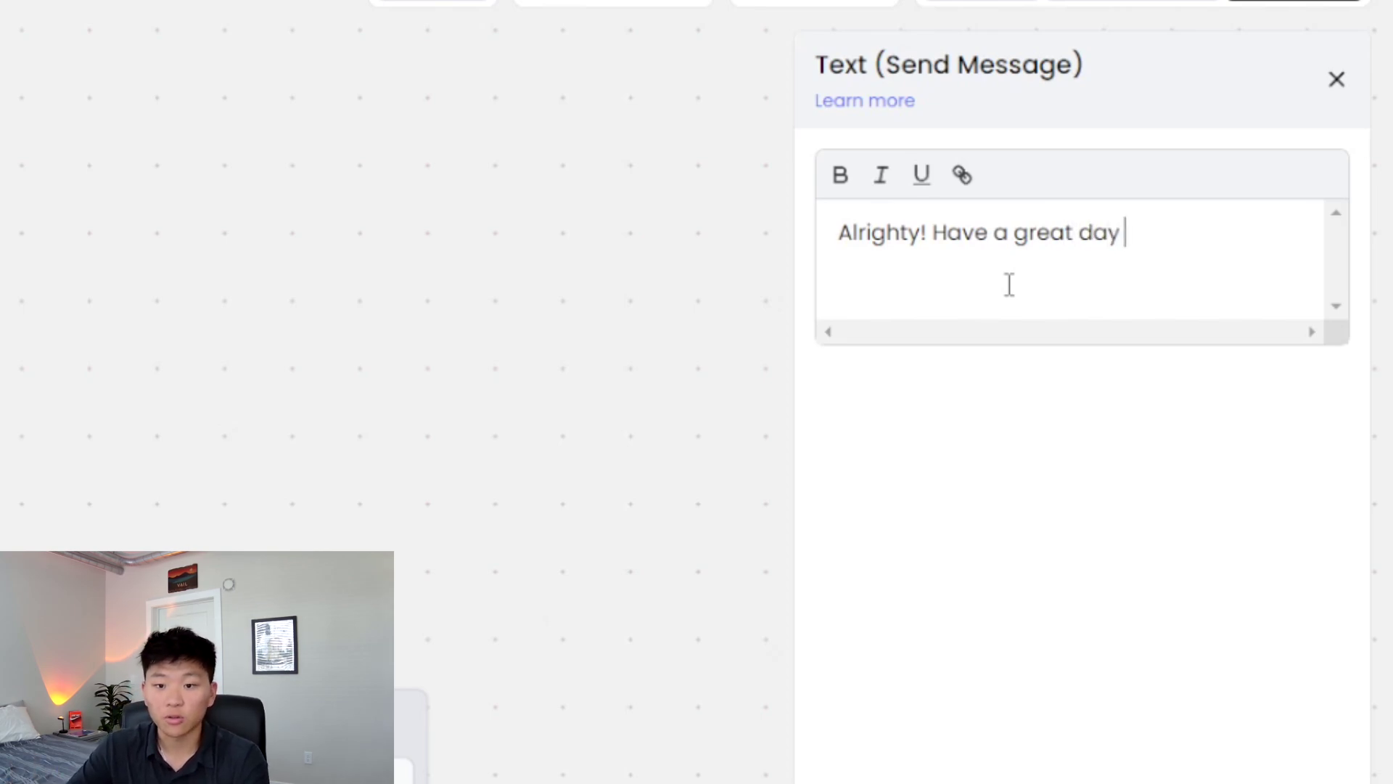
{"action": "type", "text": "{"}
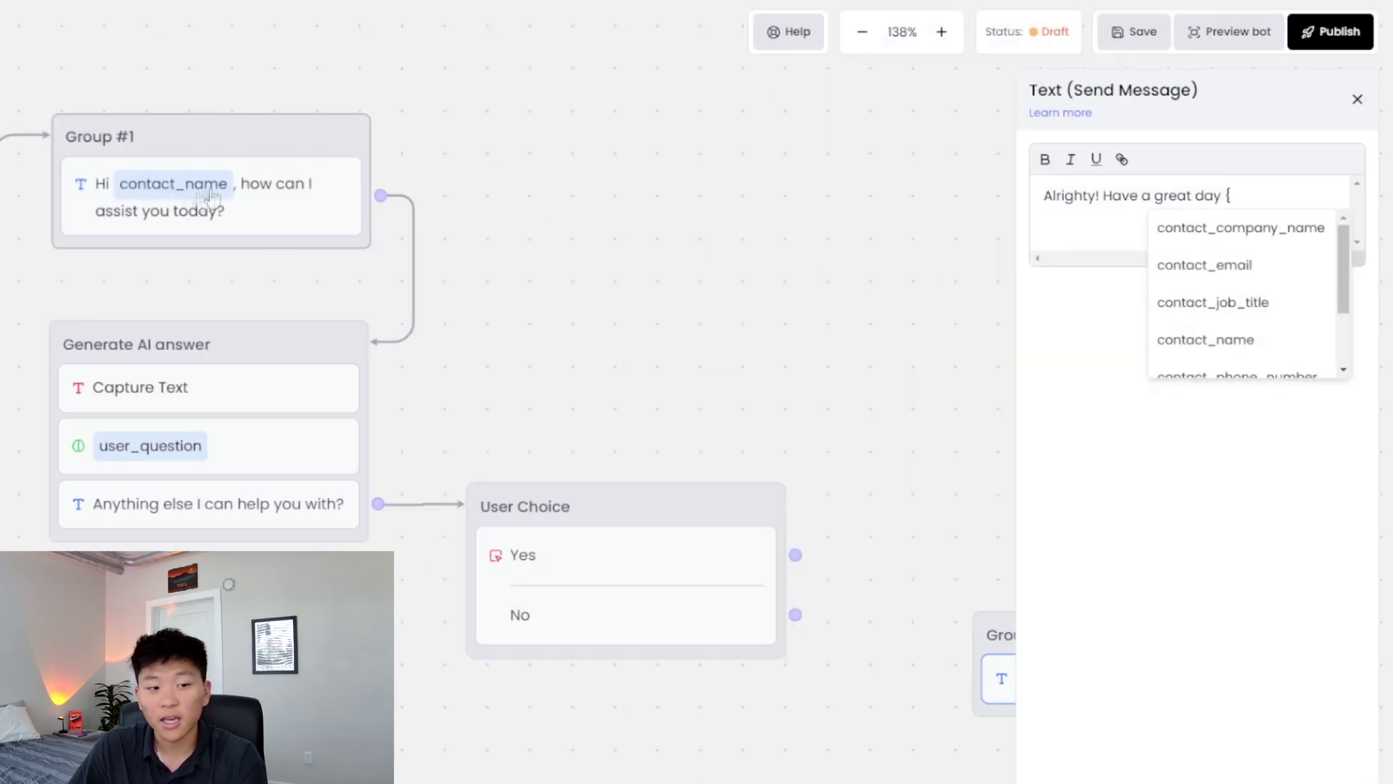
{"action": "left_click", "coordinate": [1274, 341]}
{"action": "type", "text": "!"}
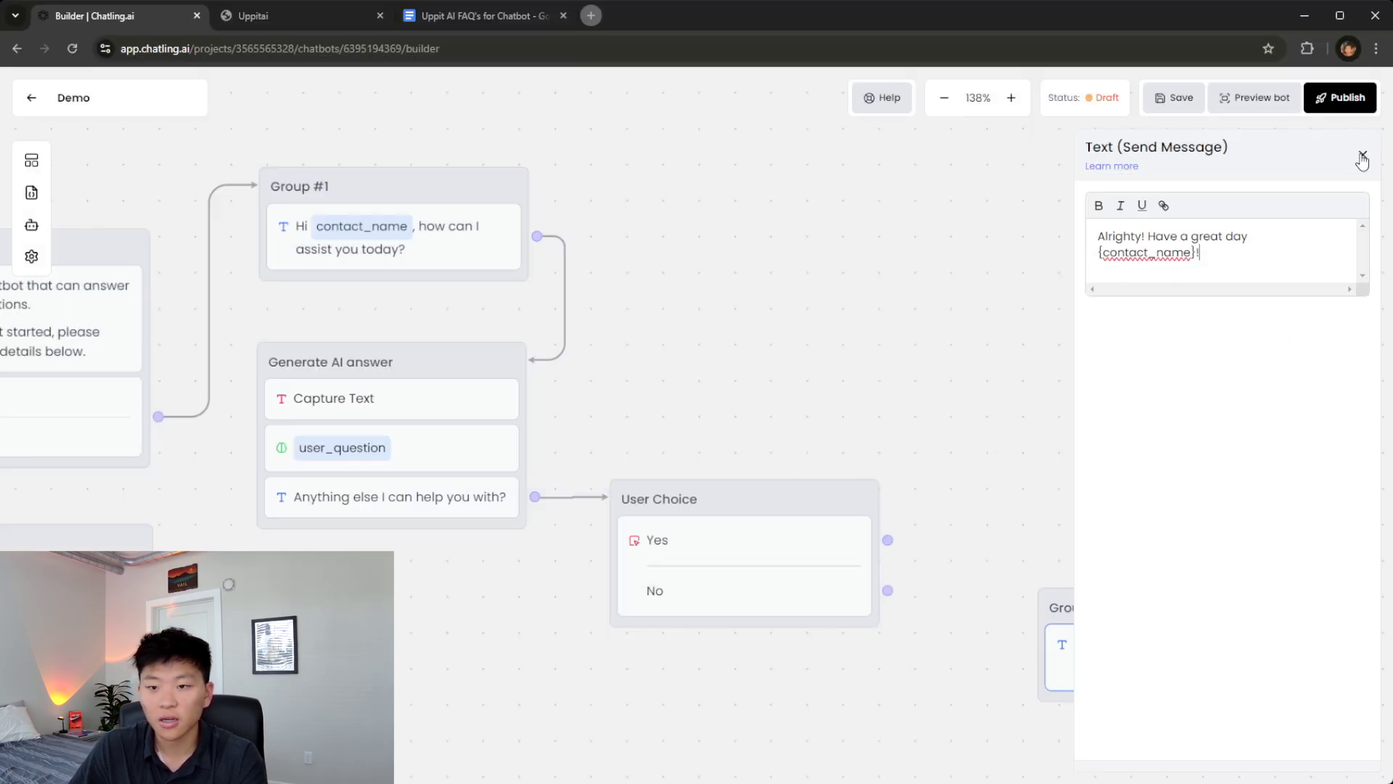
{"action": "left_click", "coordinate": [1358, 98]}
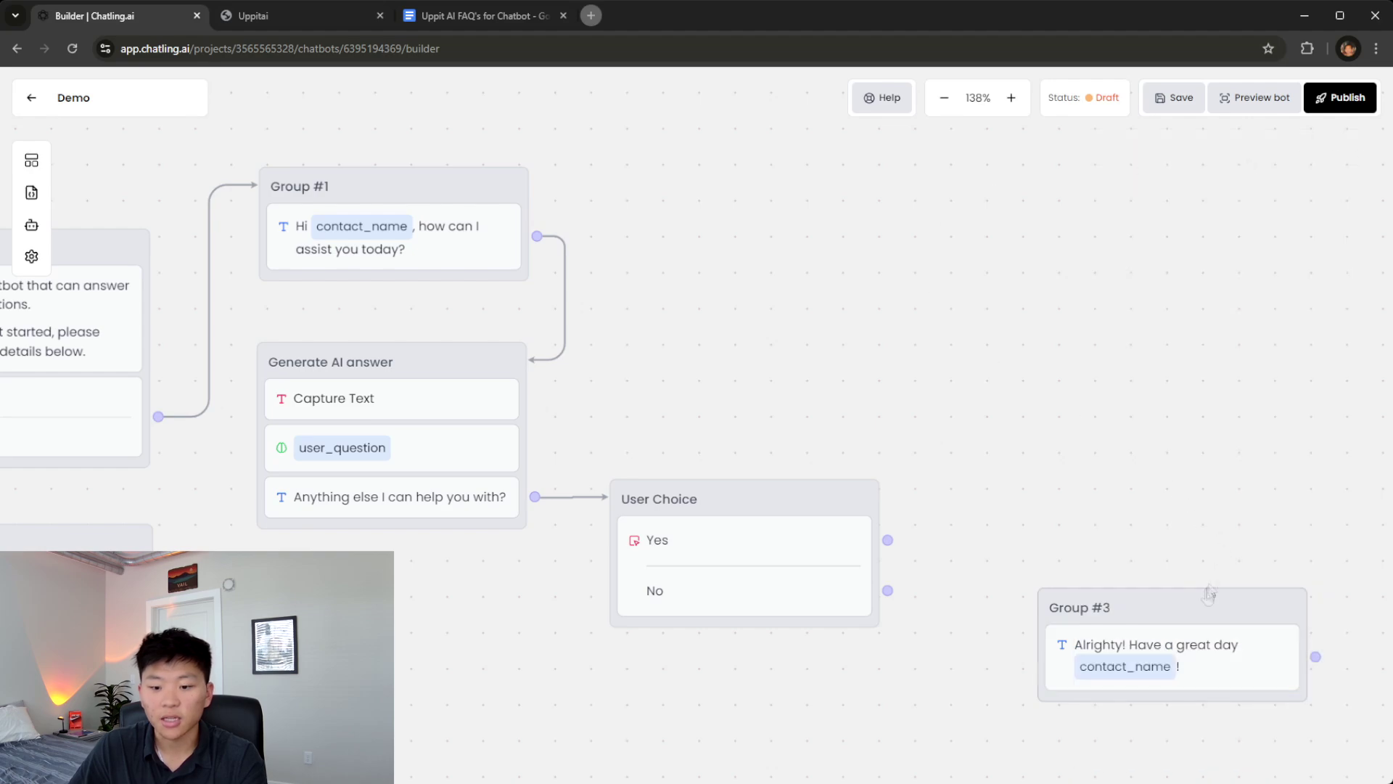
{"action": "left_click_drag", "start_coordinate": [1211, 591], "coordinate": [1182, 585]}
{"action": "left_click", "coordinate": [1172, 591]}
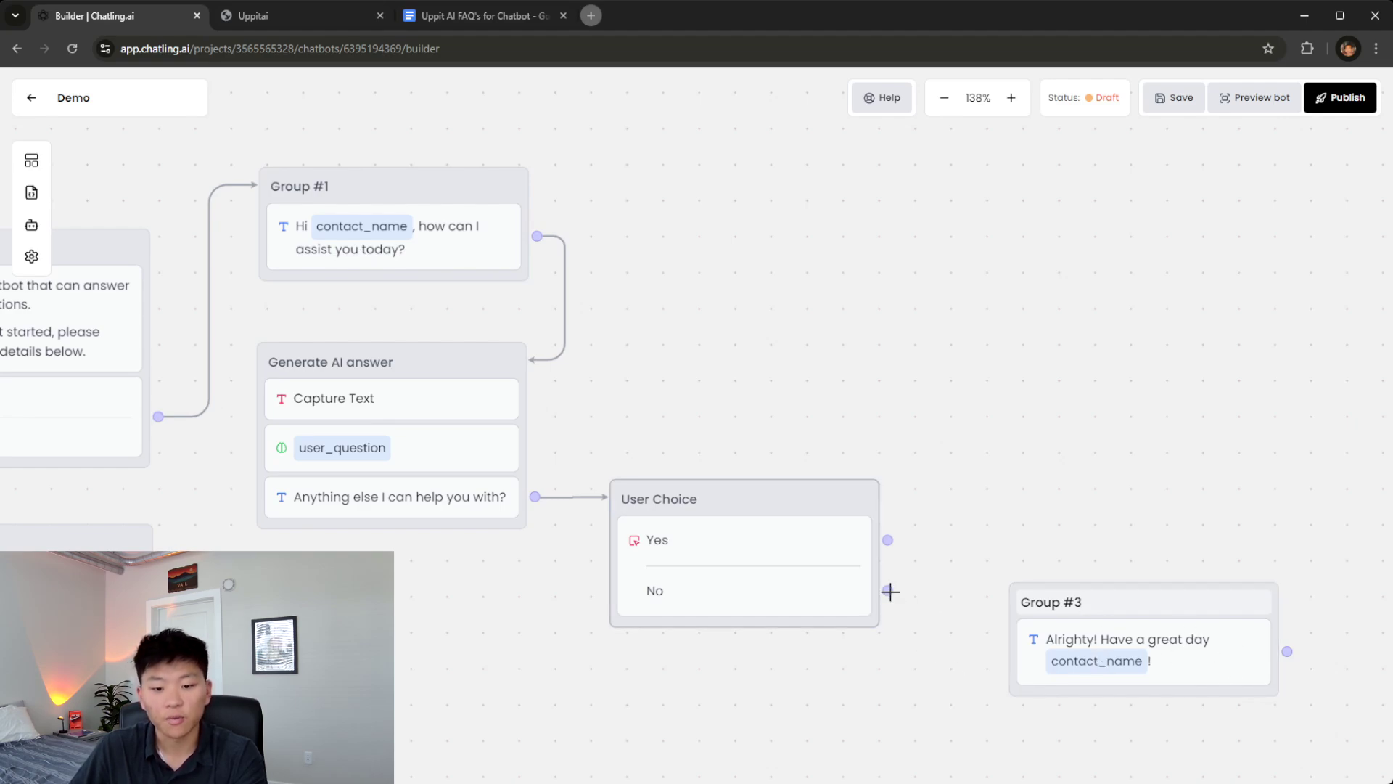
Connect the User Choice group's No button to the goodbye message group and rename that group No.
{"action": "left_click_drag", "start_coordinate": [887, 590], "coordinate": [1015, 602]}
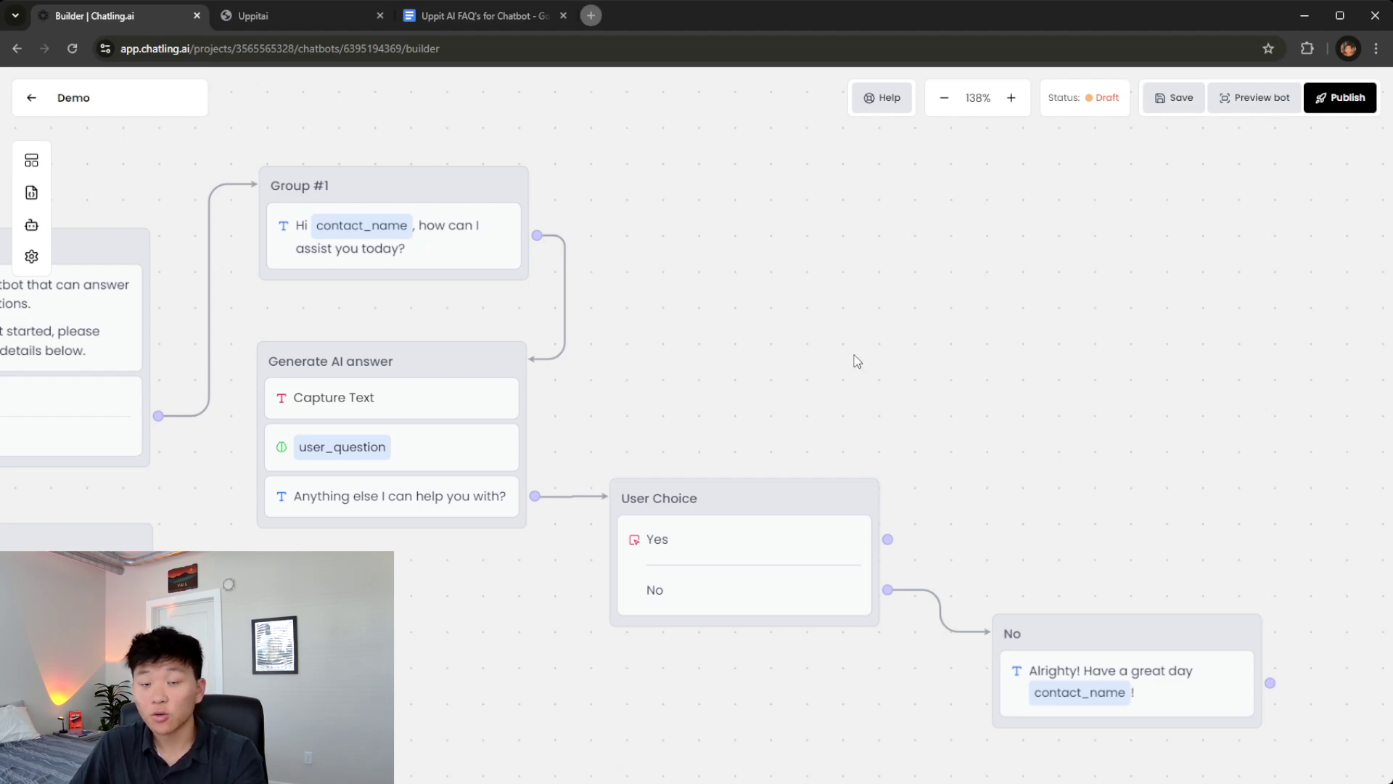
Add a text message block as a new group above the No group, with the message "Ask away!".
{"action": "left_click", "coordinate": [31, 160]}
{"action": "left_click_drag", "start_coordinate": [133, 232], "coordinate": [1042, 461]}
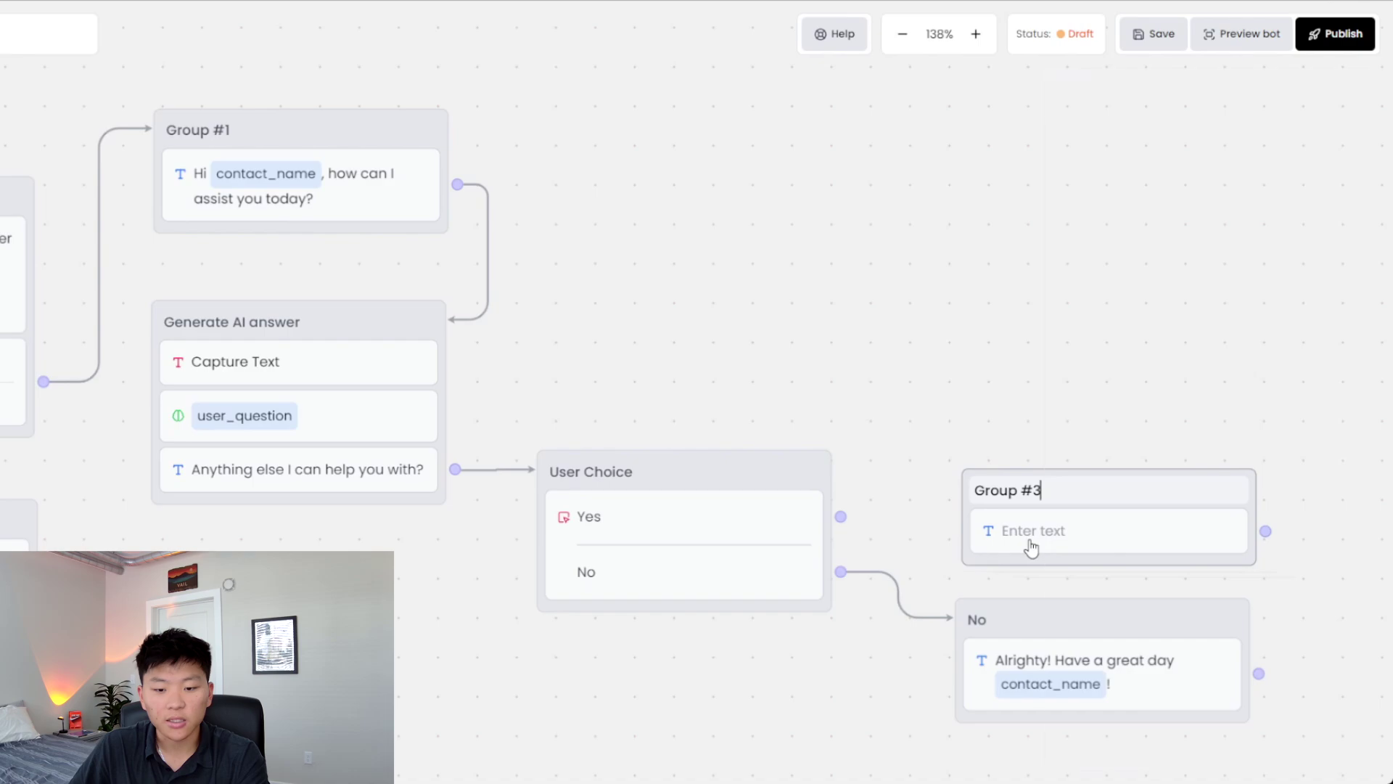
{"action": "left_click", "coordinate": [1031, 548]}
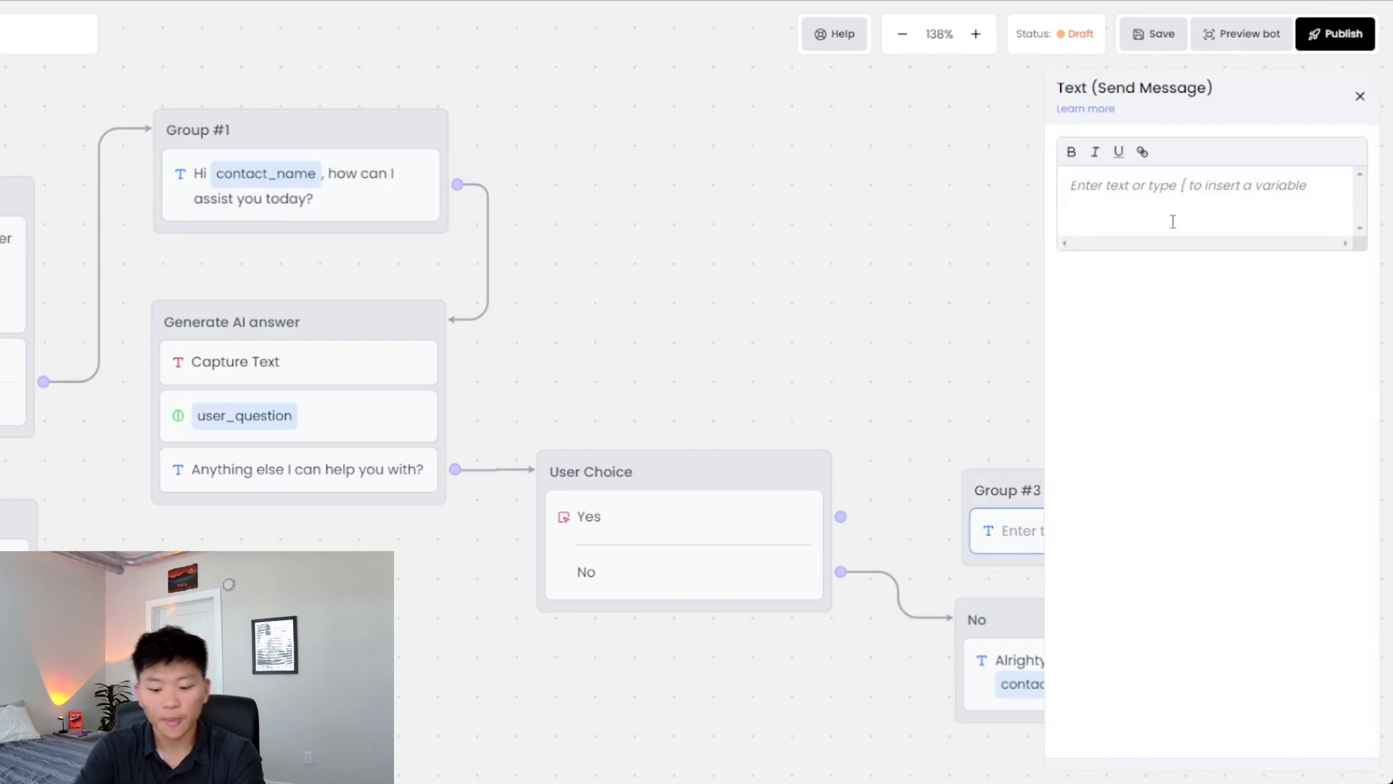
{"action": "type", "text": "Ask "}
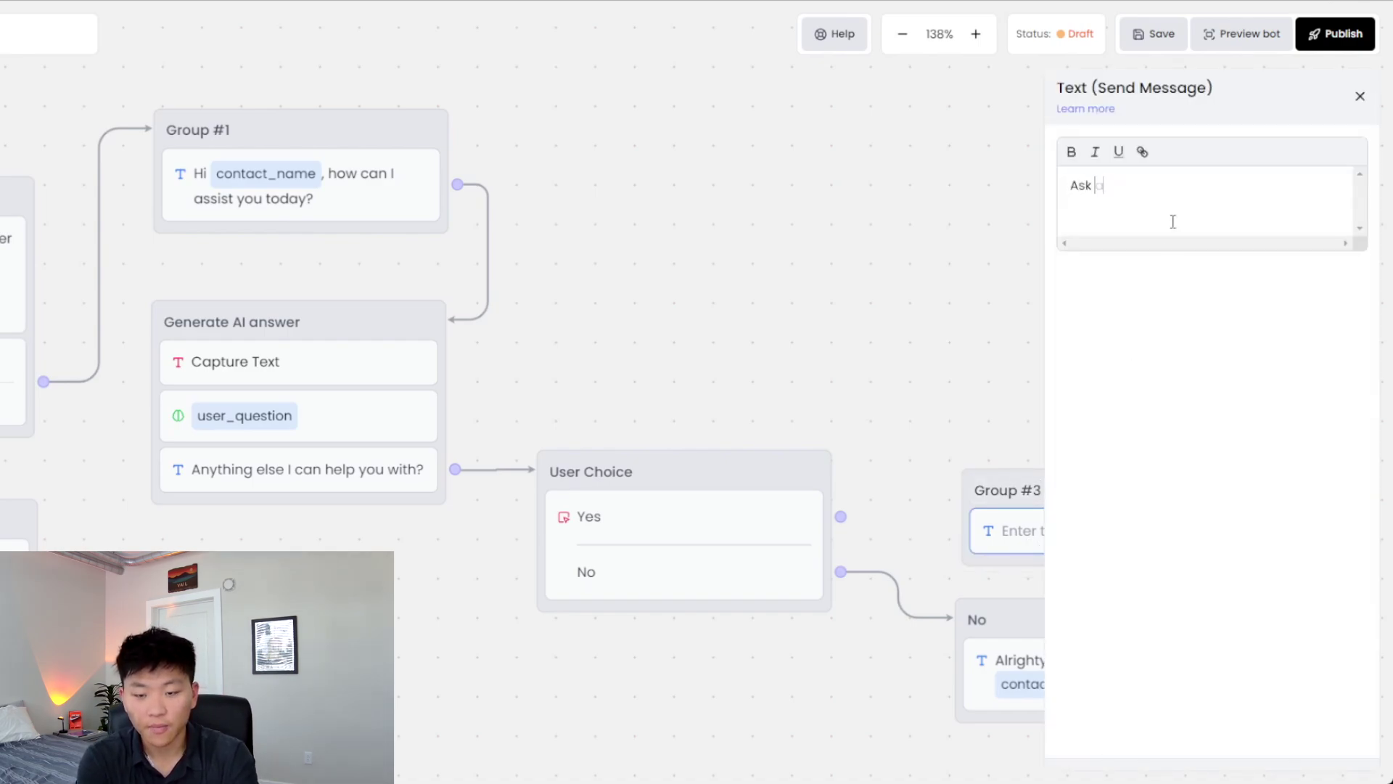
{"action": "type", "text": "away!"}
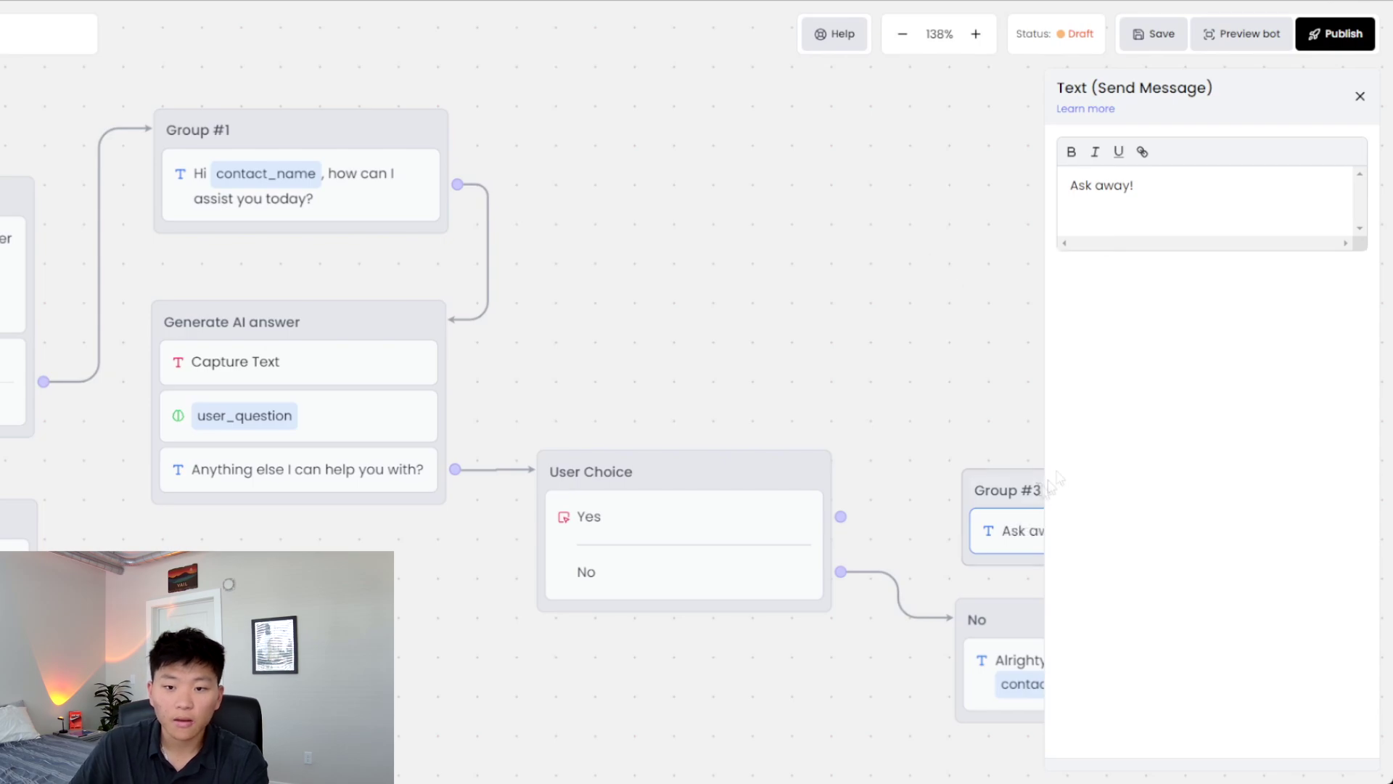
{"action": "left_click", "coordinate": [1361, 99]}
Connect the User Choice Yes button to the "Ask away!" group, then rename that group Yes and shift it slightly upward.
{"action": "left_click_drag", "start_coordinate": [841, 516], "coordinate": [985, 498]}
{"action": "left_click", "coordinate": [1018, 491]}
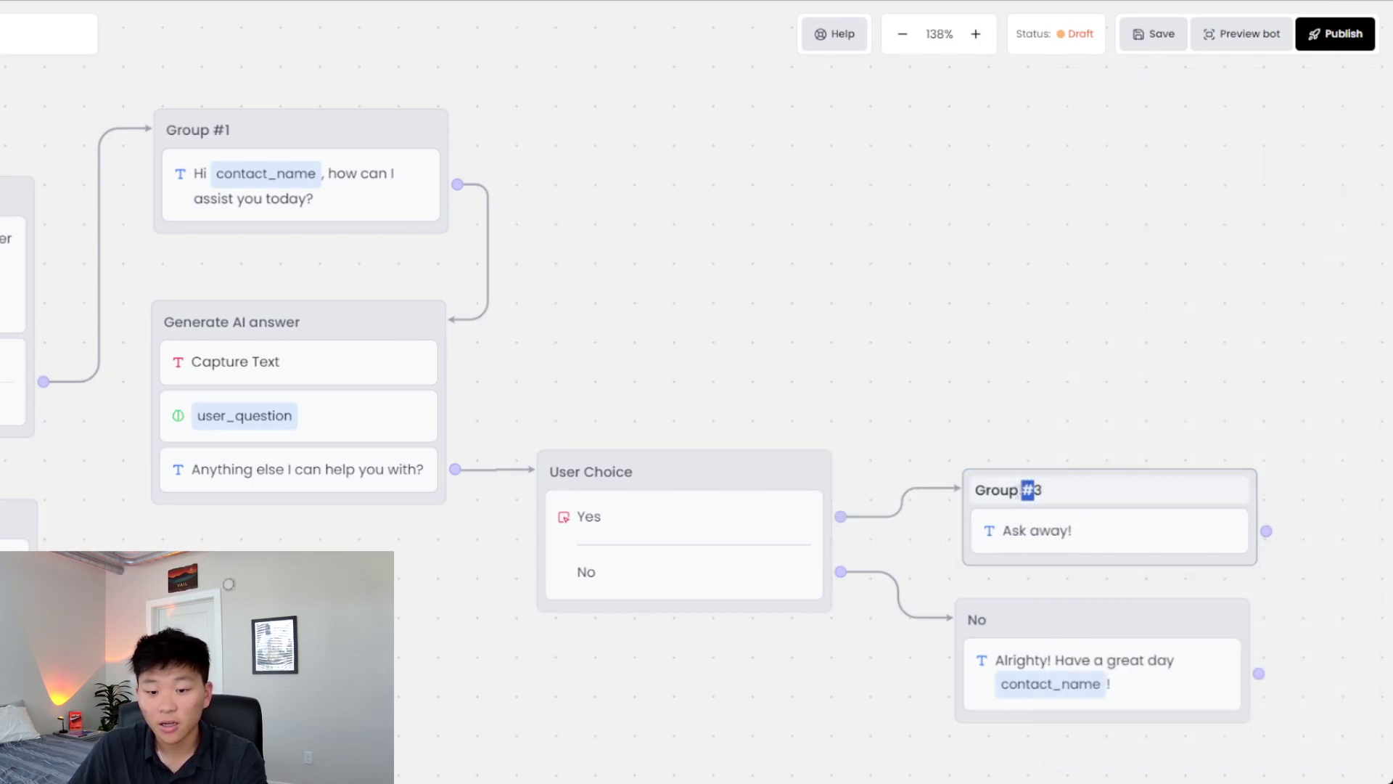
{"action": "type", "text": "Yes"}
{"action": "left_click", "coordinate": [1064, 423]}
{"action": "left_click_drag", "start_coordinate": [1073, 491], "coordinate": [1067, 472]}
{"action": "left_click", "coordinate": [1079, 469]}
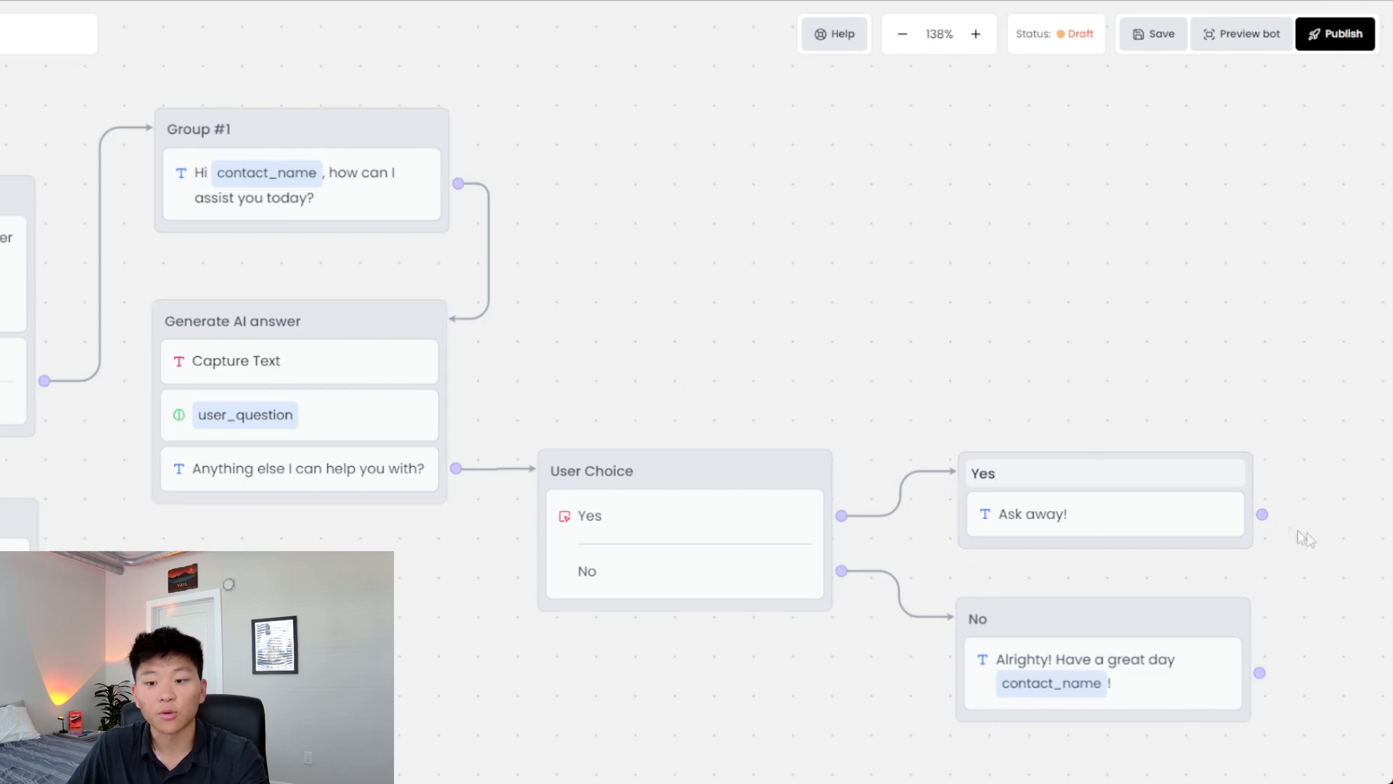
Connect the Yes group's output back to the Generate AI answer group and save the flow.
{"action": "left_click_drag", "start_coordinate": [1262, 513], "coordinate": [439, 323]}
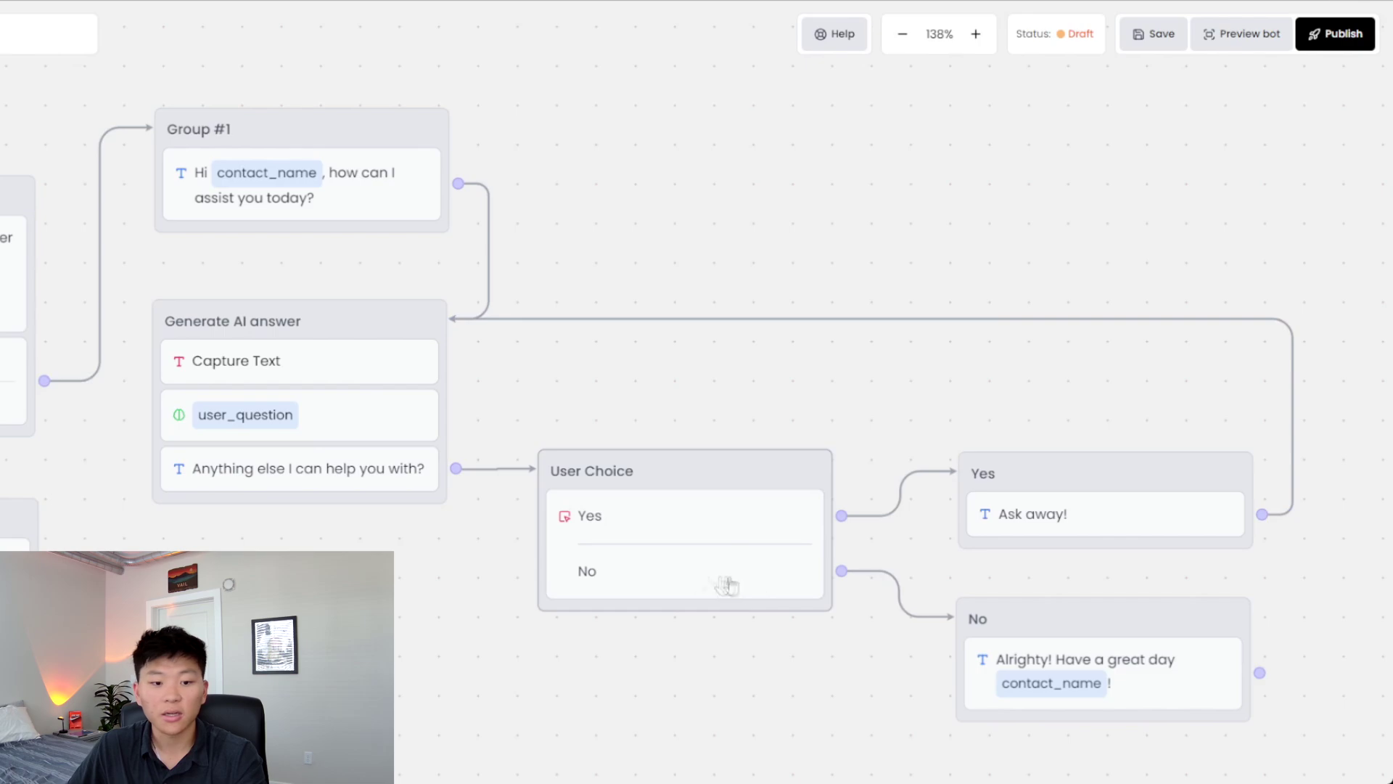
{"action": "left_click", "coordinate": [1139, 42]}
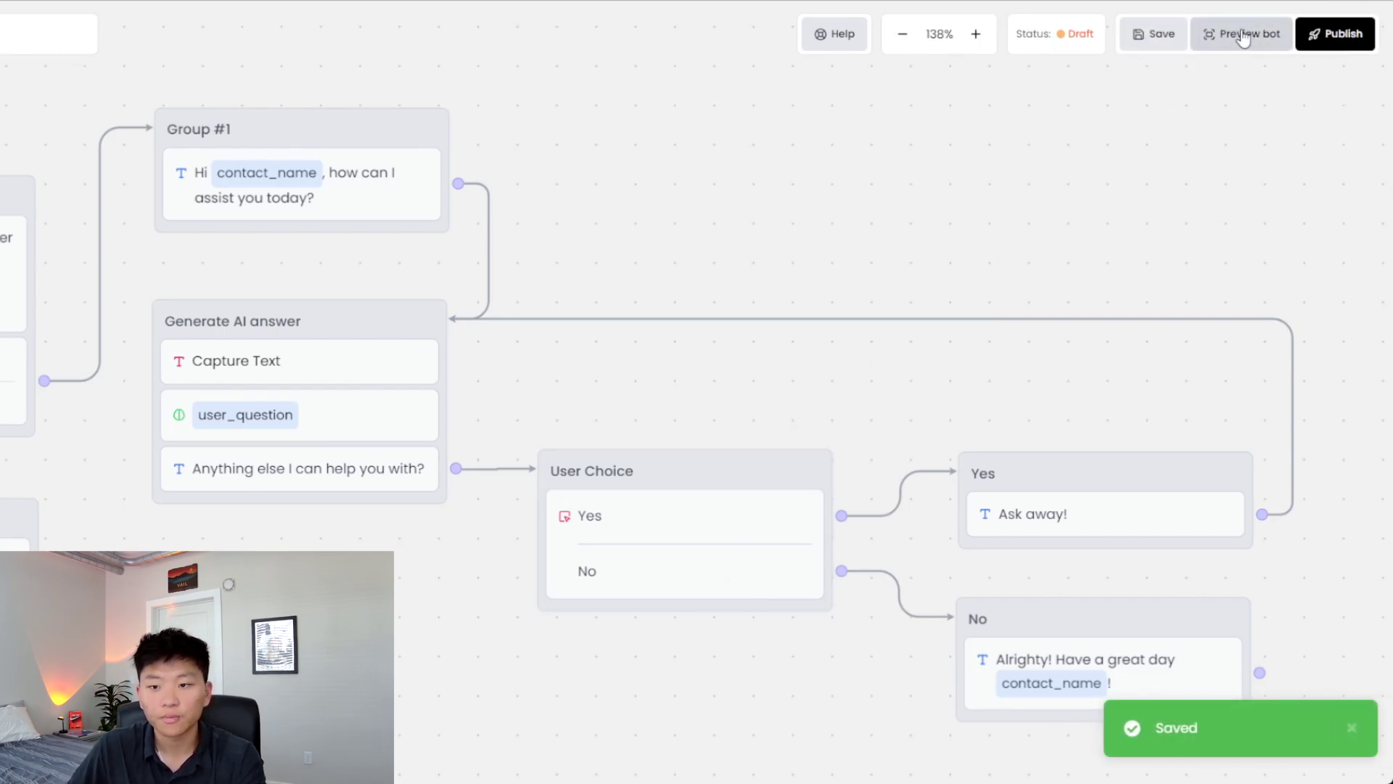
Preview the bot, submit the form with a placeholder name and email, and ask "What services does Uppit AI offer?".
{"action": "left_click", "coordinate": [1254, 45]}
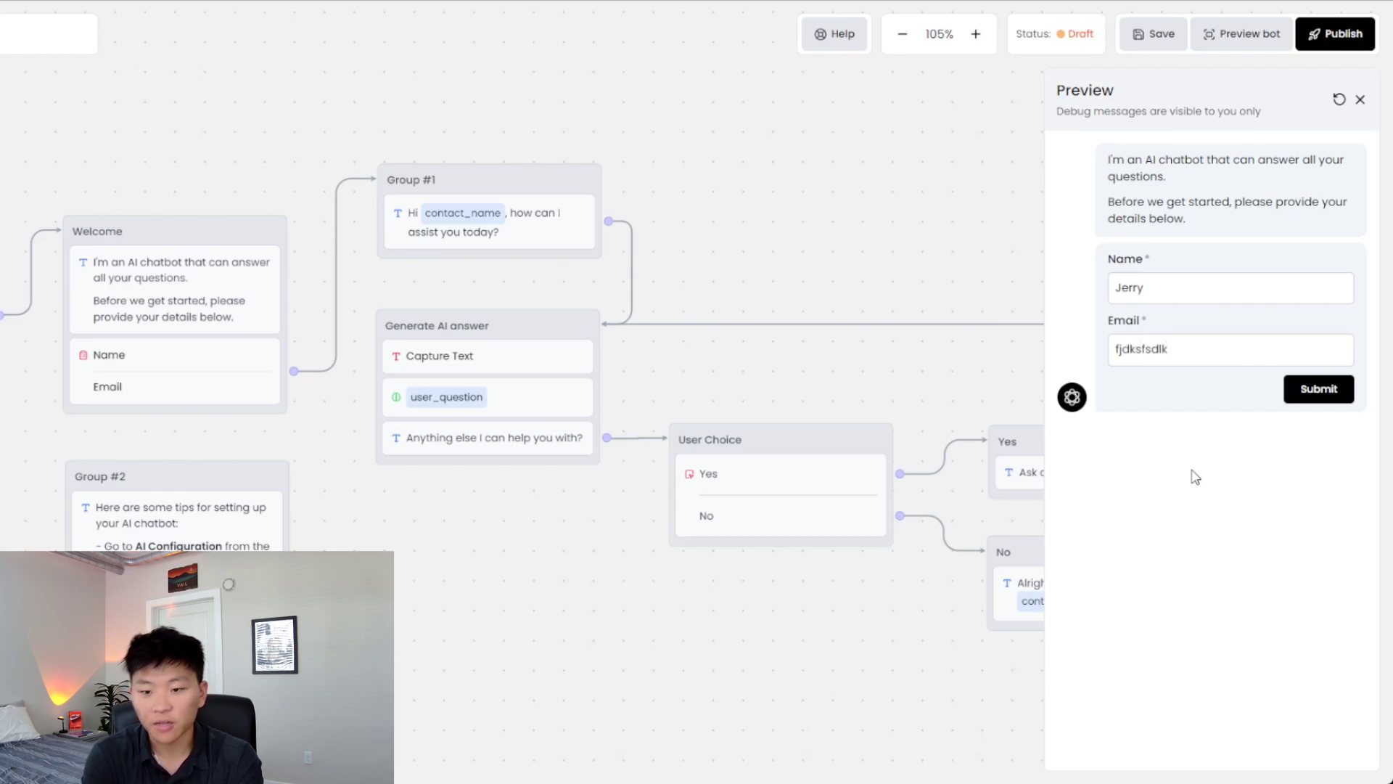
{"action": "key", "text": "Return"}
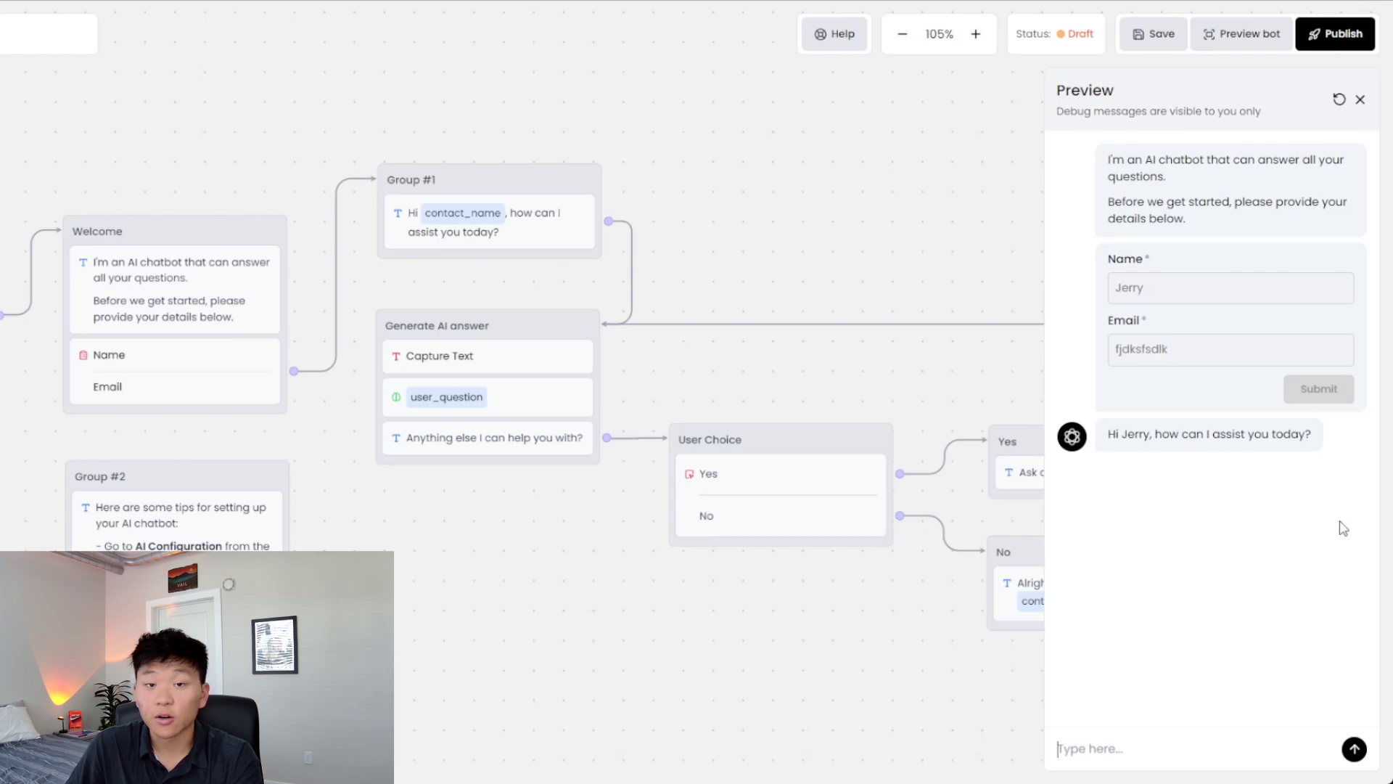
{"action": "type", "text": "What services does Uppit AI offer?"}
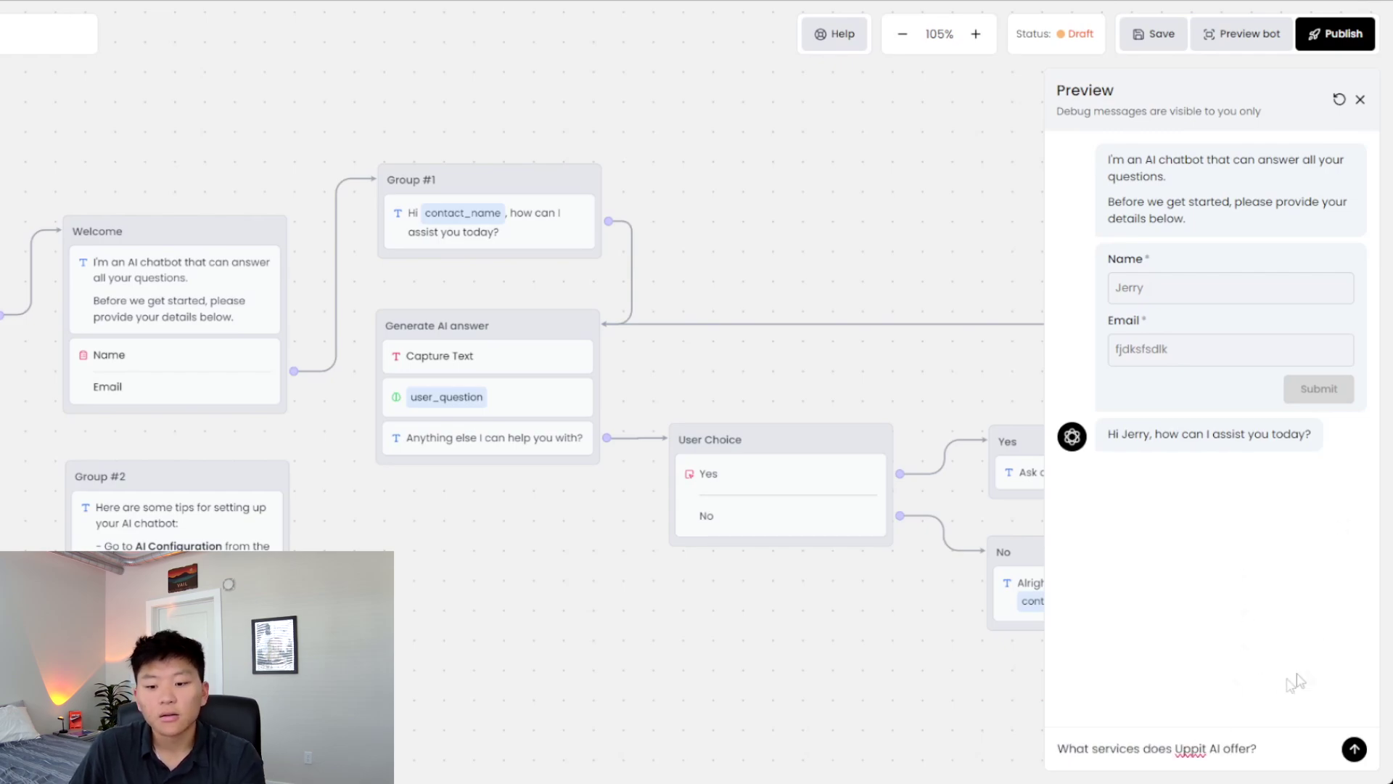
{"action": "left_click", "coordinate": [1354, 748]}
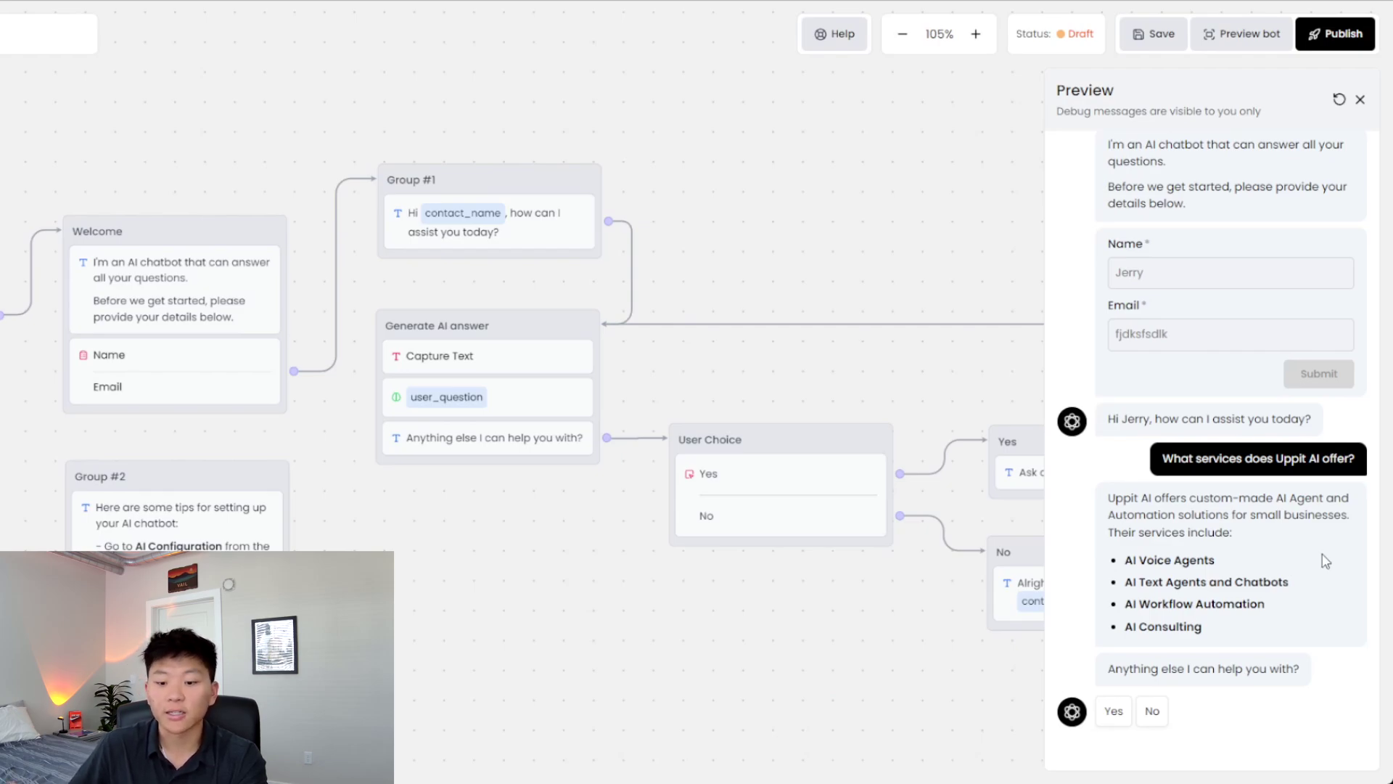
Test the Yes branch in the preview by choosing Yes and asking "What is an AI Agent?".
{"action": "left_click_drag", "start_coordinate": [886, 608], "coordinate": [578, 581]}
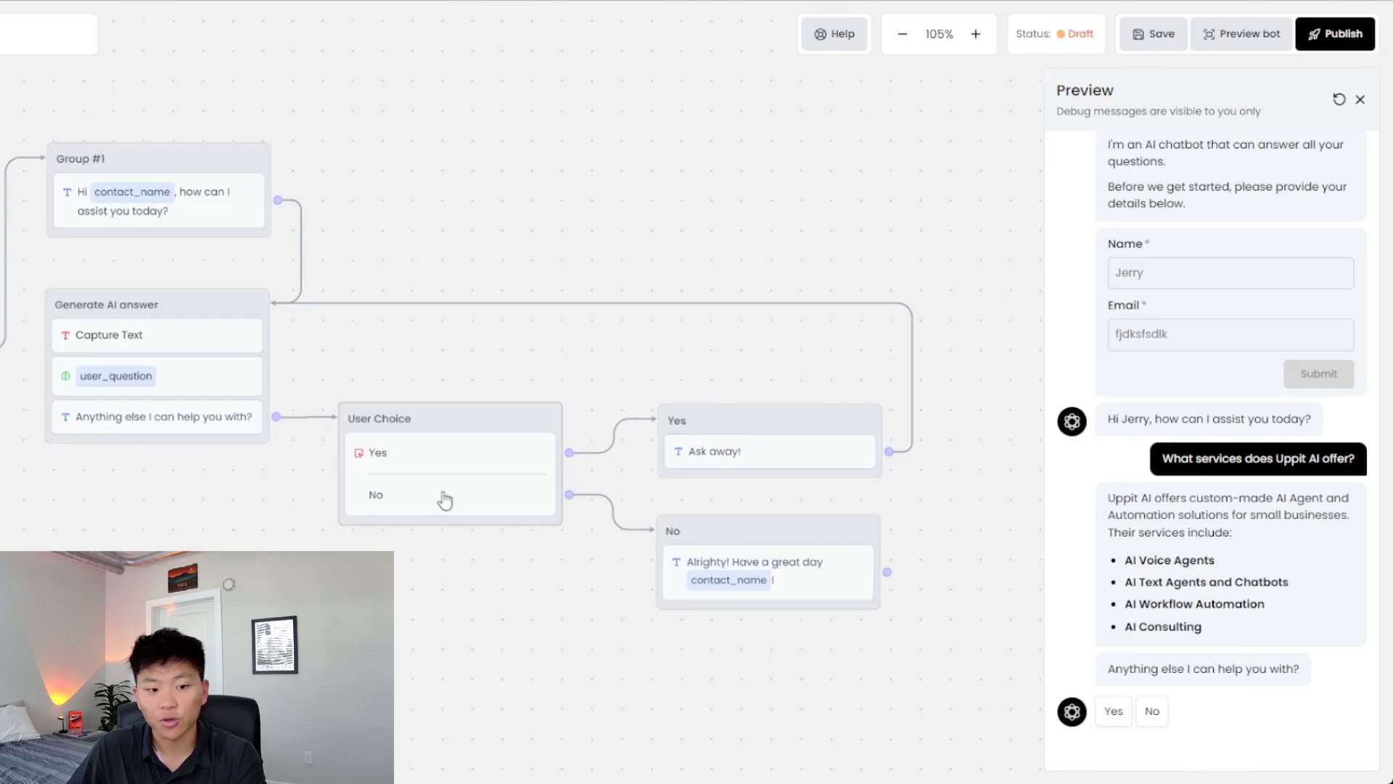
{"action": "left_click", "coordinate": [1113, 713]}
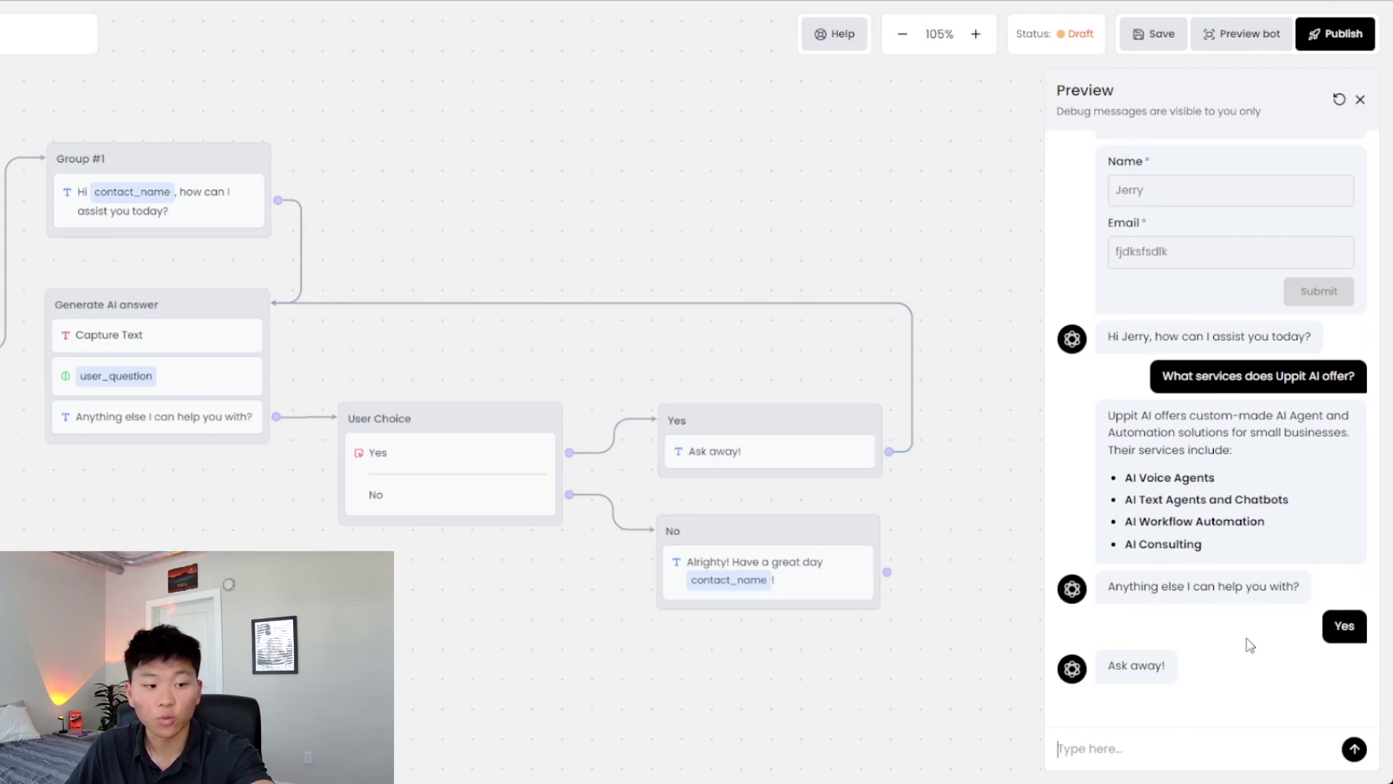
{"action": "type", "text": "What is an AI Agent?"}
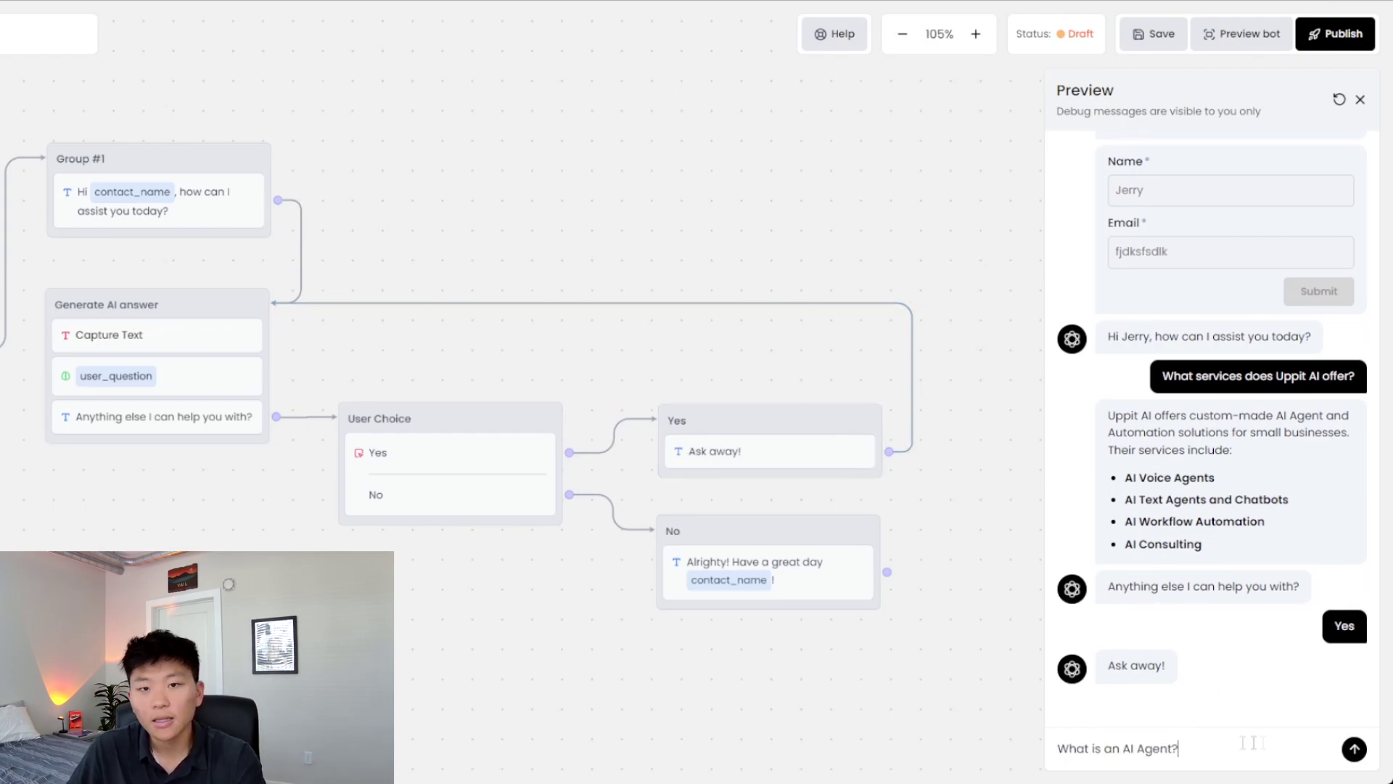
{"action": "left_click", "coordinate": [1354, 749]}
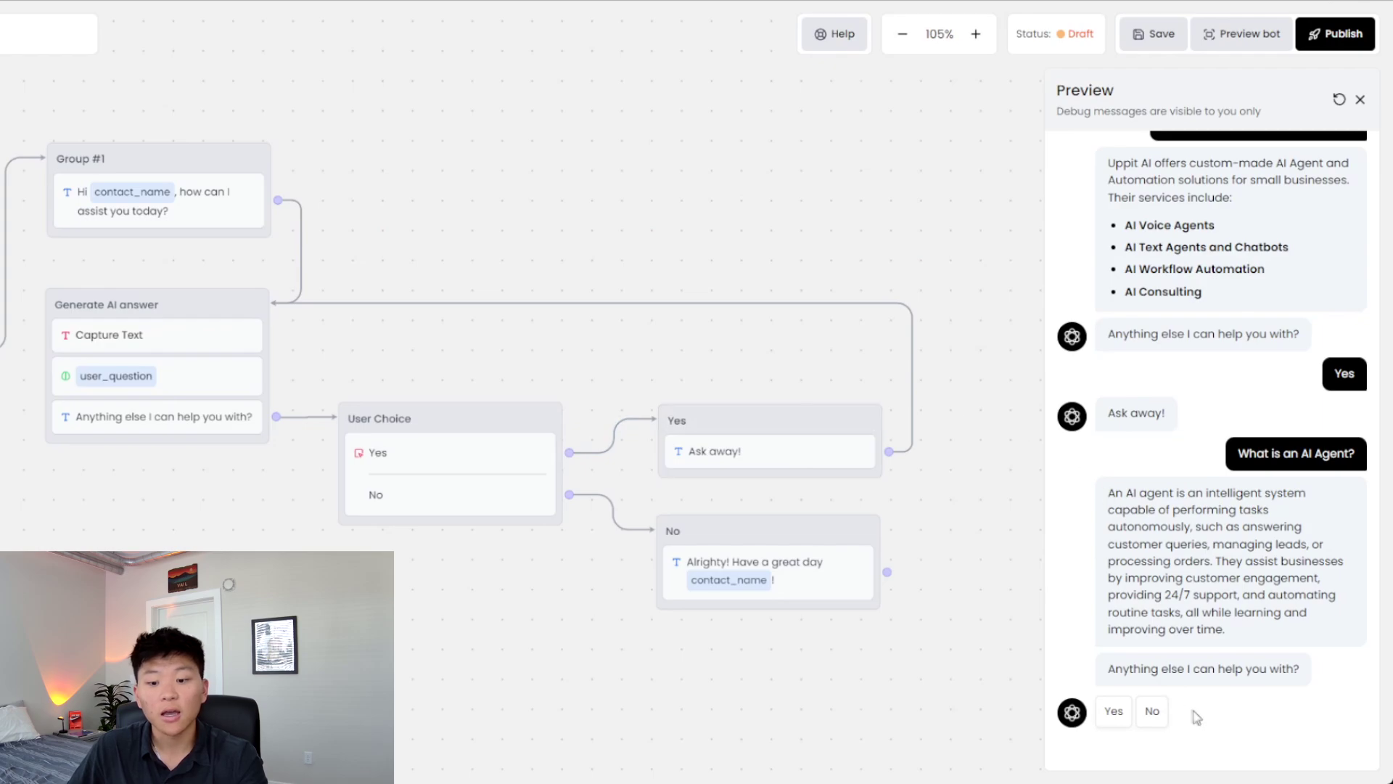
Test the No branch in the preview by choosing No, then save the chatbot.
{"action": "left_click", "coordinate": [1152, 712]}
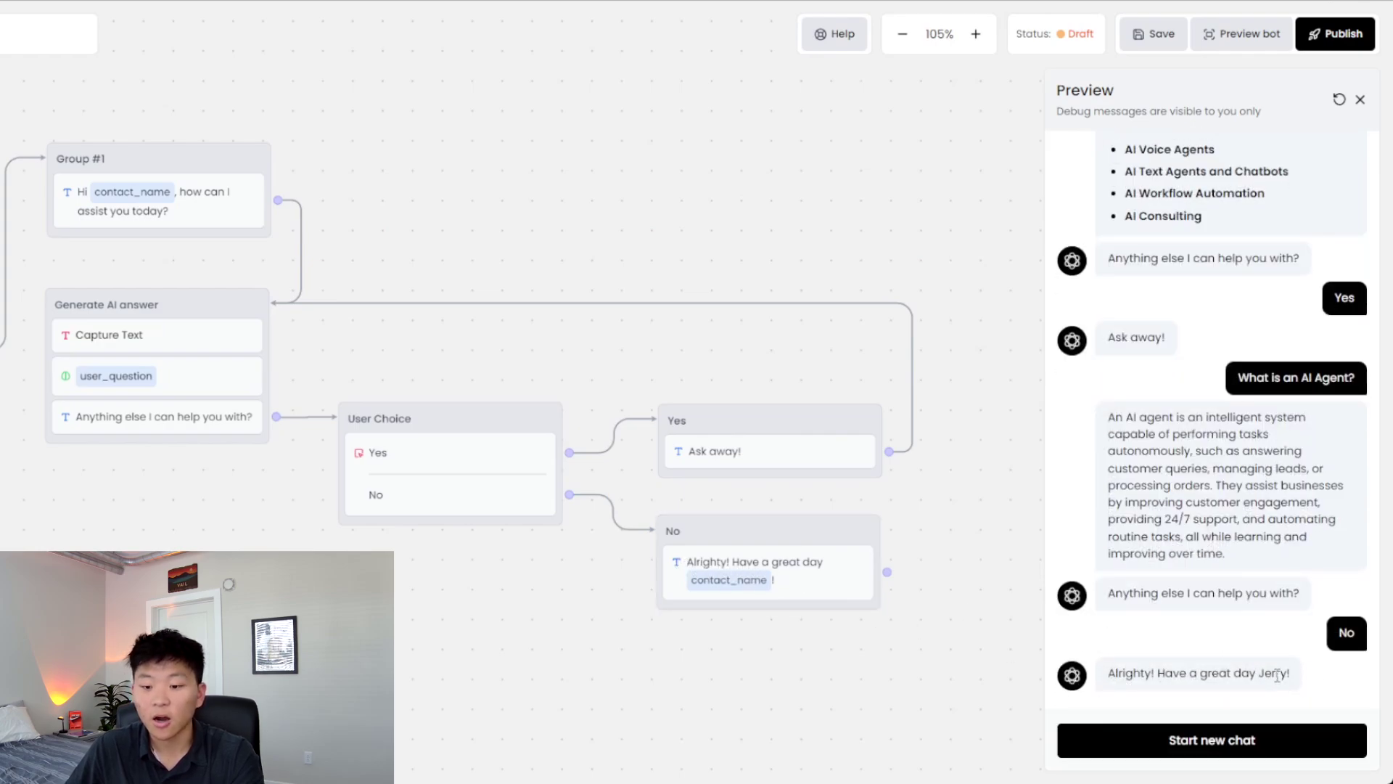
{"action": "scroll", "coordinate": [1278, 674], "scroll_direction": "up", "scroll_amount": 15}
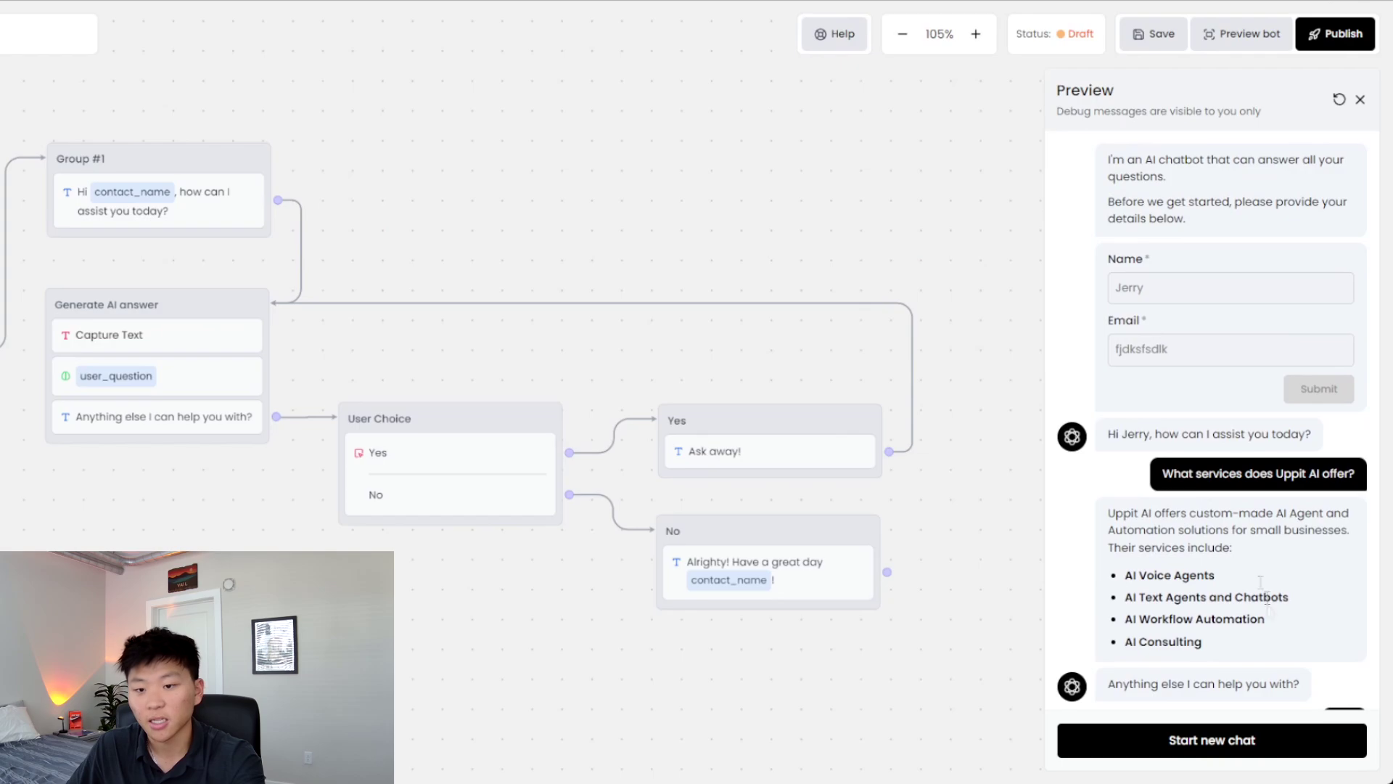
{"action": "scroll", "coordinate": [1250, 584], "scroll_direction": "down", "scroll_amount": 1}
{"action": "scroll", "coordinate": [1250, 584], "scroll_direction": "down", "scroll_amount": 6}
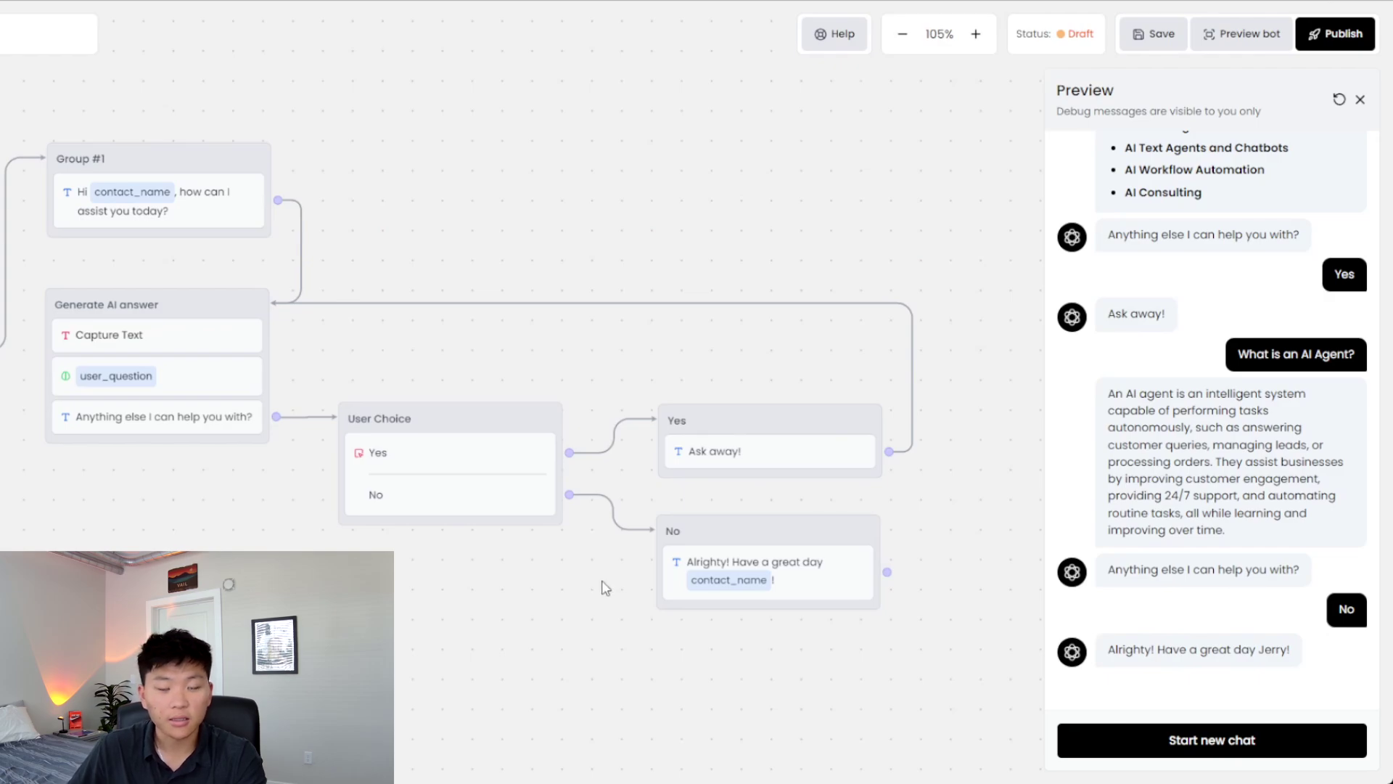
{"action": "left_click", "coordinate": [1168, 34]}
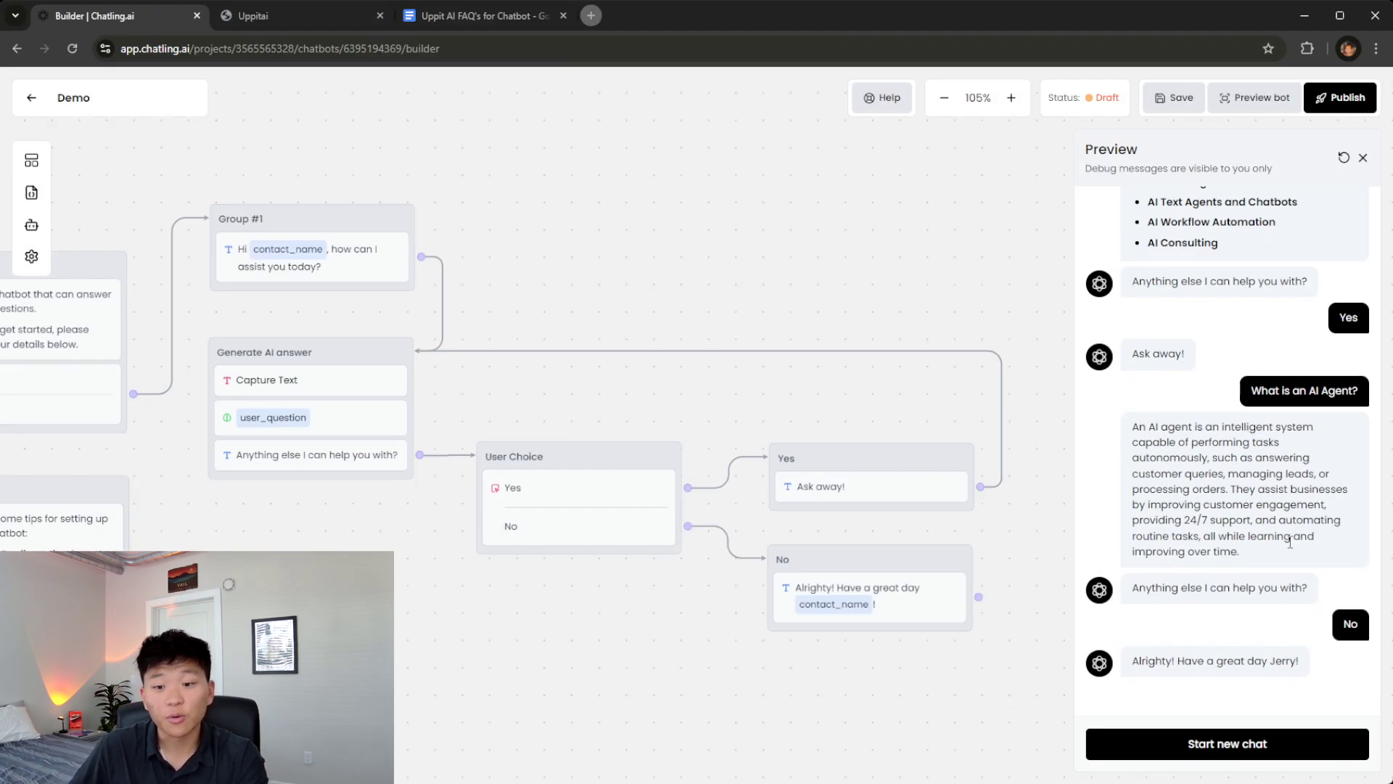
Review the preview conversation and look at the Uppit AI website's home page before returning to the Chatling builder.
{"action": "scroll", "coordinate": [1285, 545], "scroll_direction": "up", "scroll_amount": 10}
{"action": "scroll", "coordinate": [1291, 530], "scroll_direction": "down", "scroll_amount": 10}
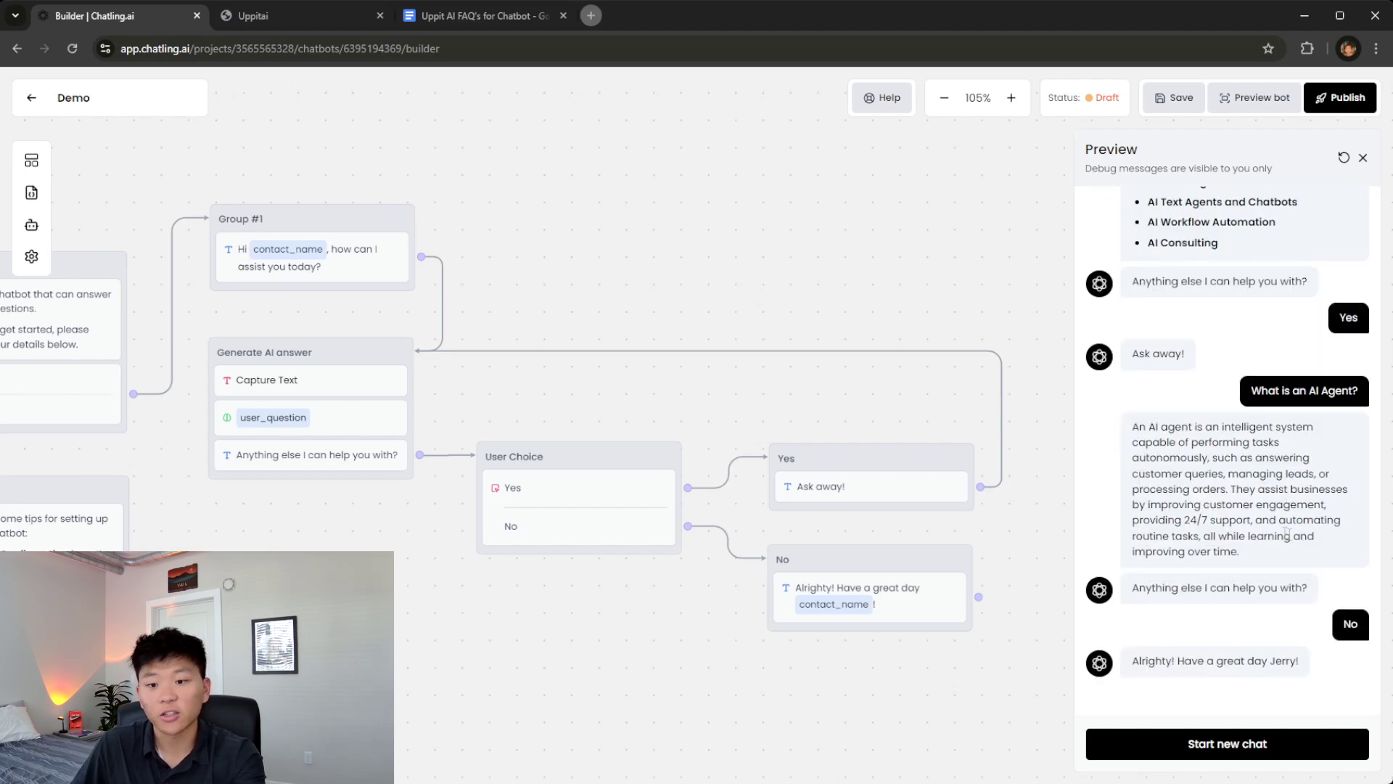
{"action": "left_click_drag", "start_coordinate": [1252, 391], "coordinate": [1362, 392]}
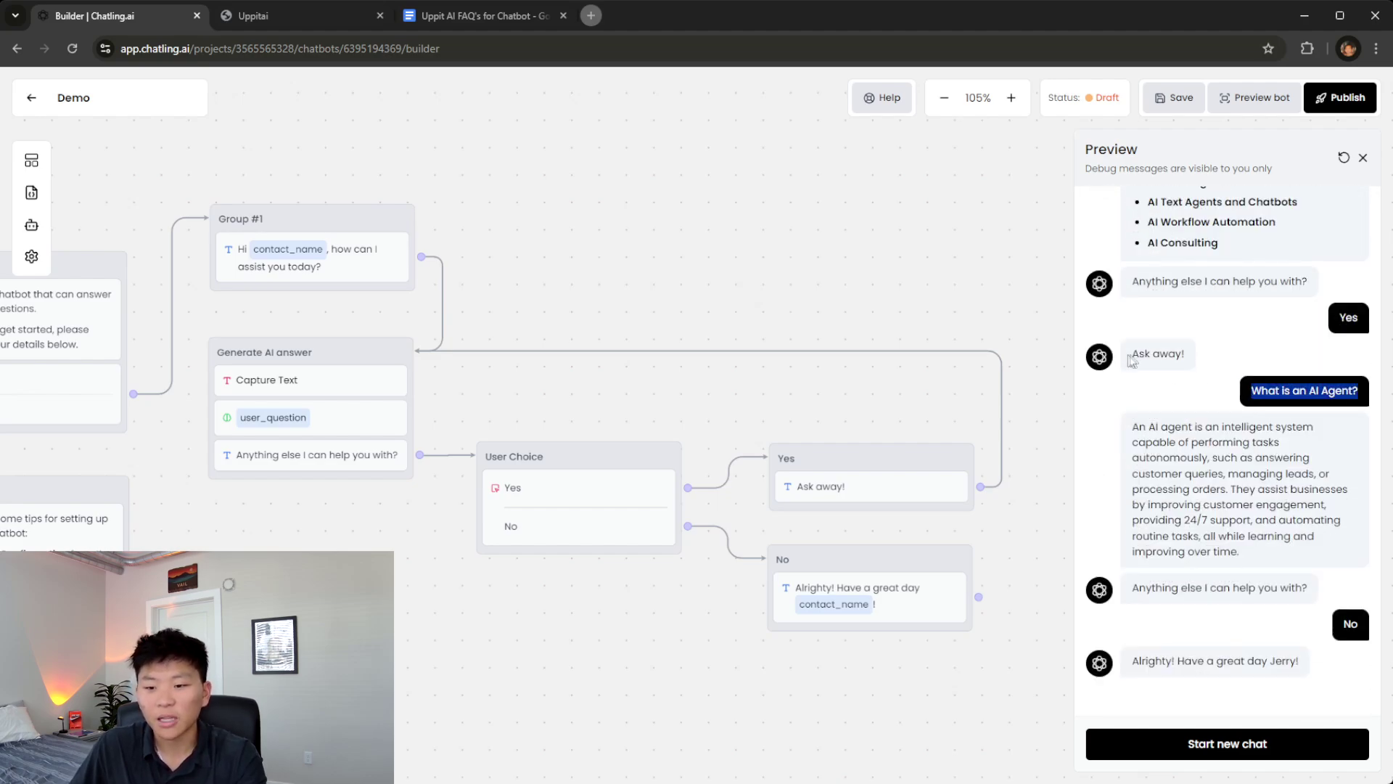
{"action": "left_click", "coordinate": [295, 15]}
{"action": "scroll", "coordinate": [831, 453], "scroll_direction": "up", "scroll_amount": 7}
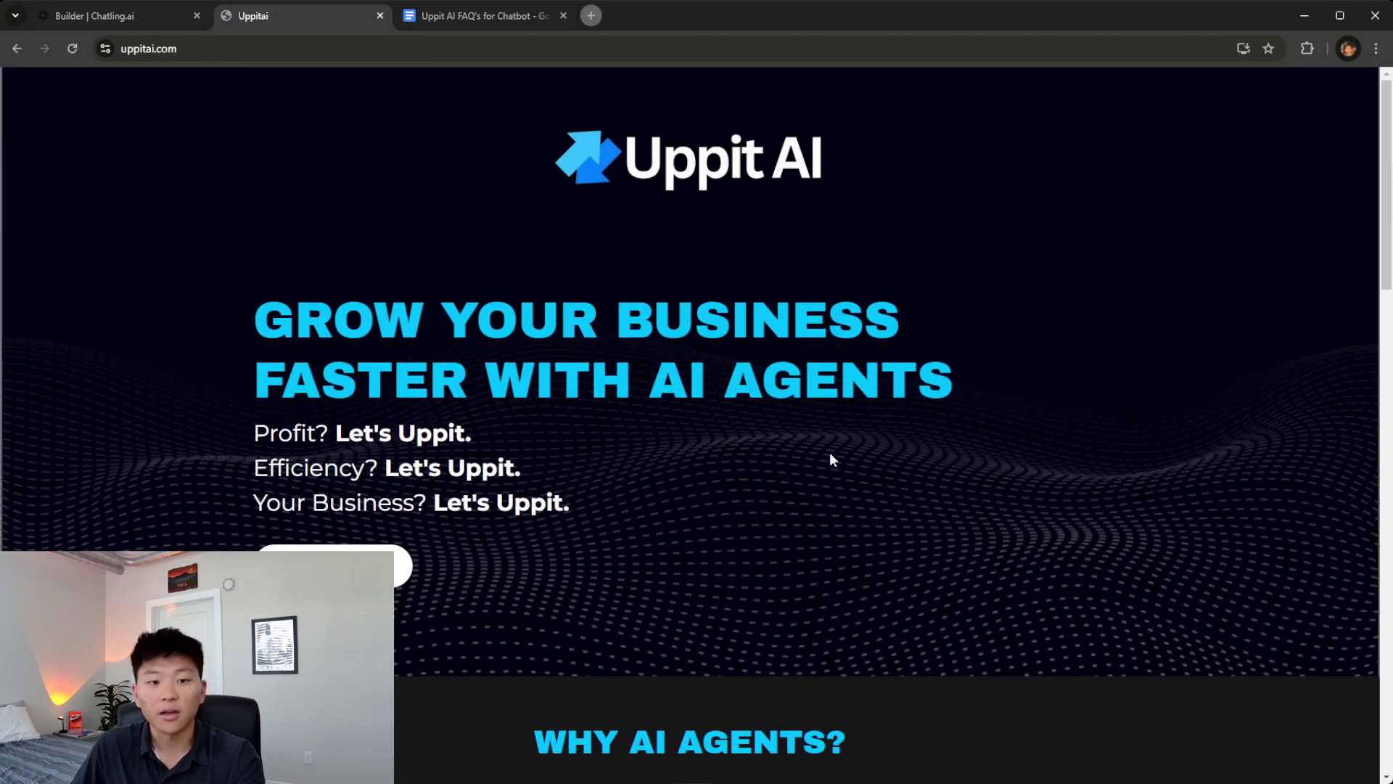
{"action": "left_click", "coordinate": [138, 17]}
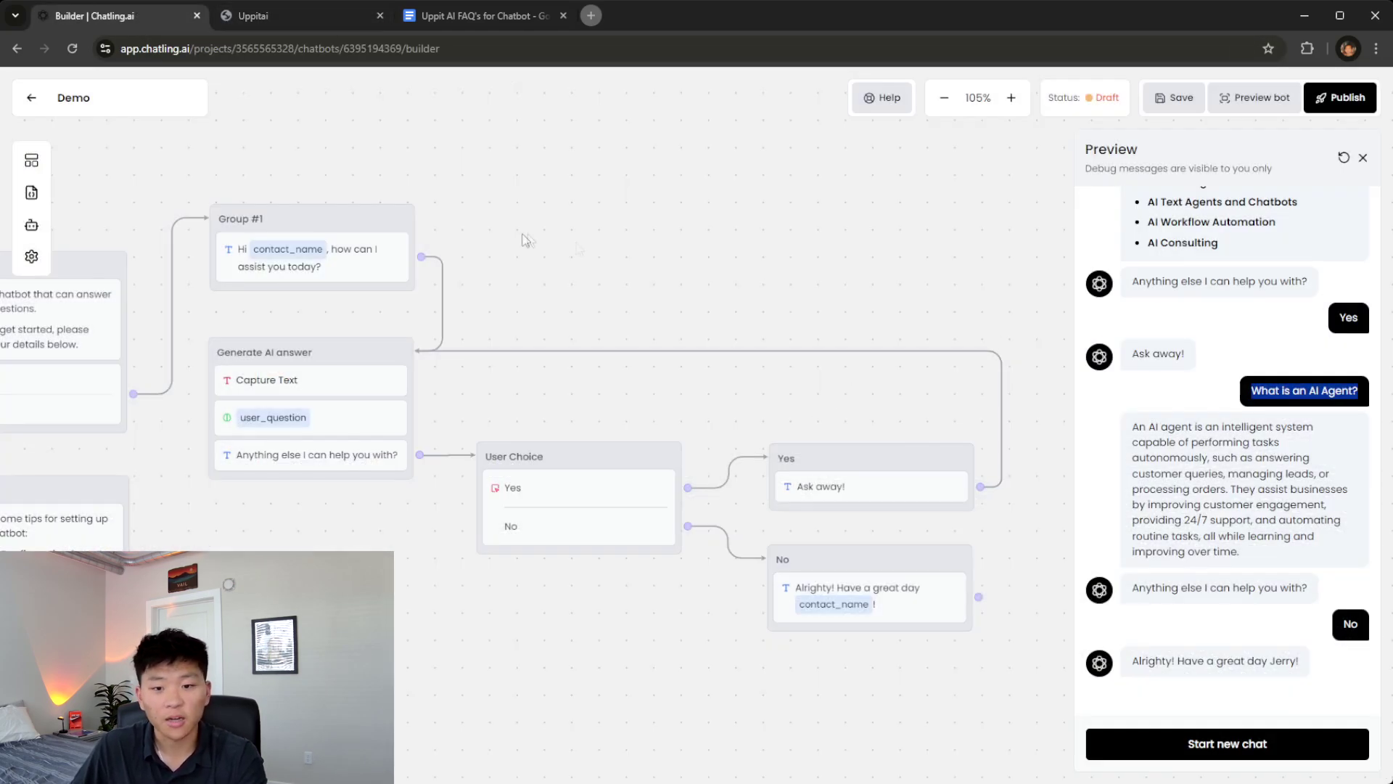
Leave the builder, open the chatbot's appearance settings, and set the chat widget's primary color to light blue.
{"action": "left_click", "coordinate": [31, 98]}
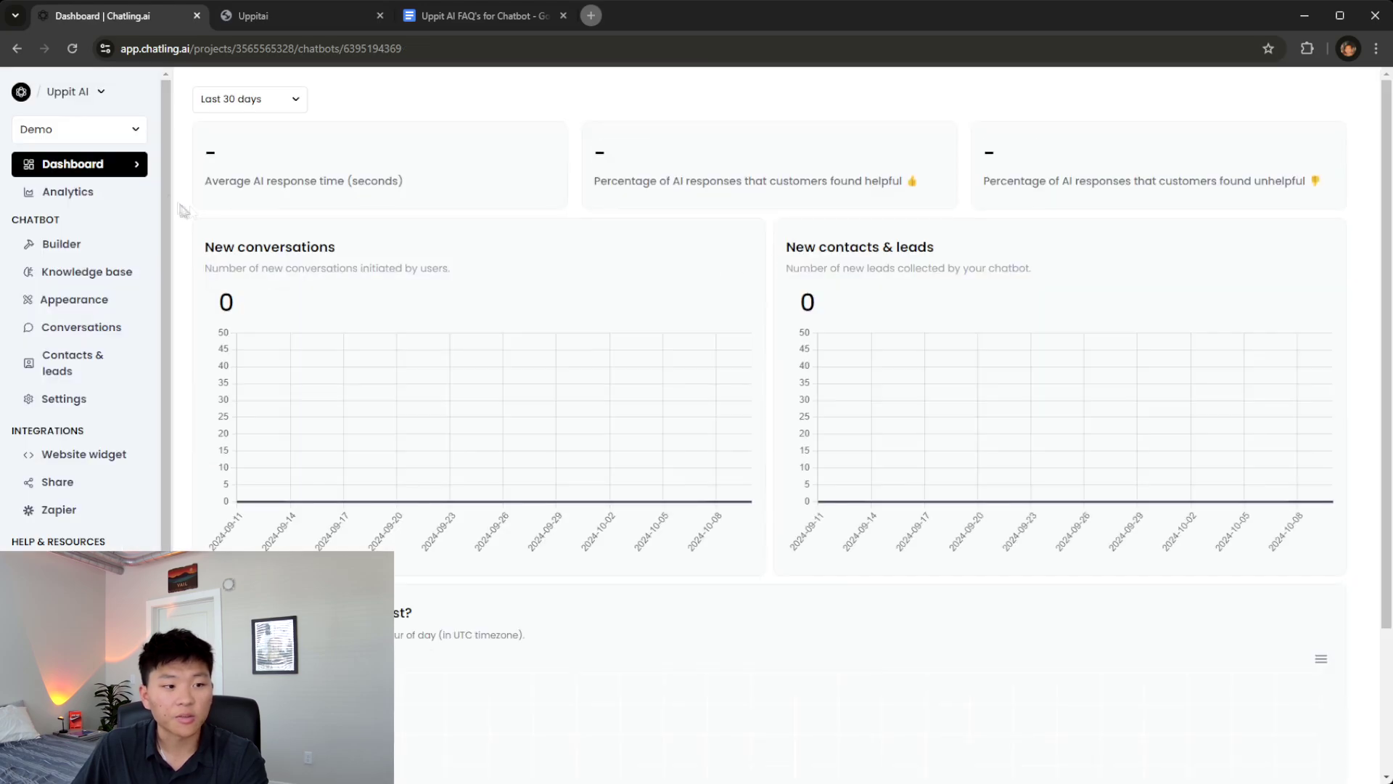
{"action": "left_click", "coordinate": [109, 301]}
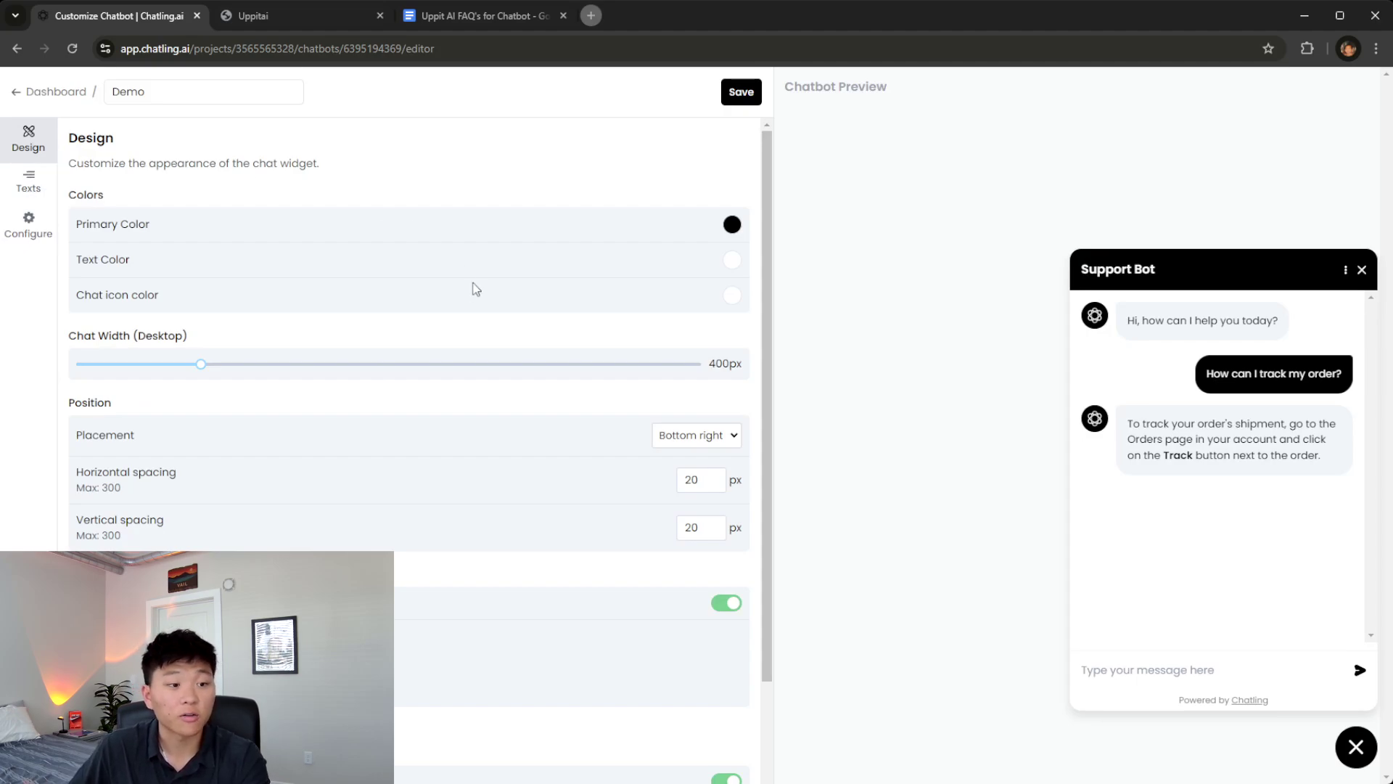
{"action": "left_click", "coordinate": [732, 225]}
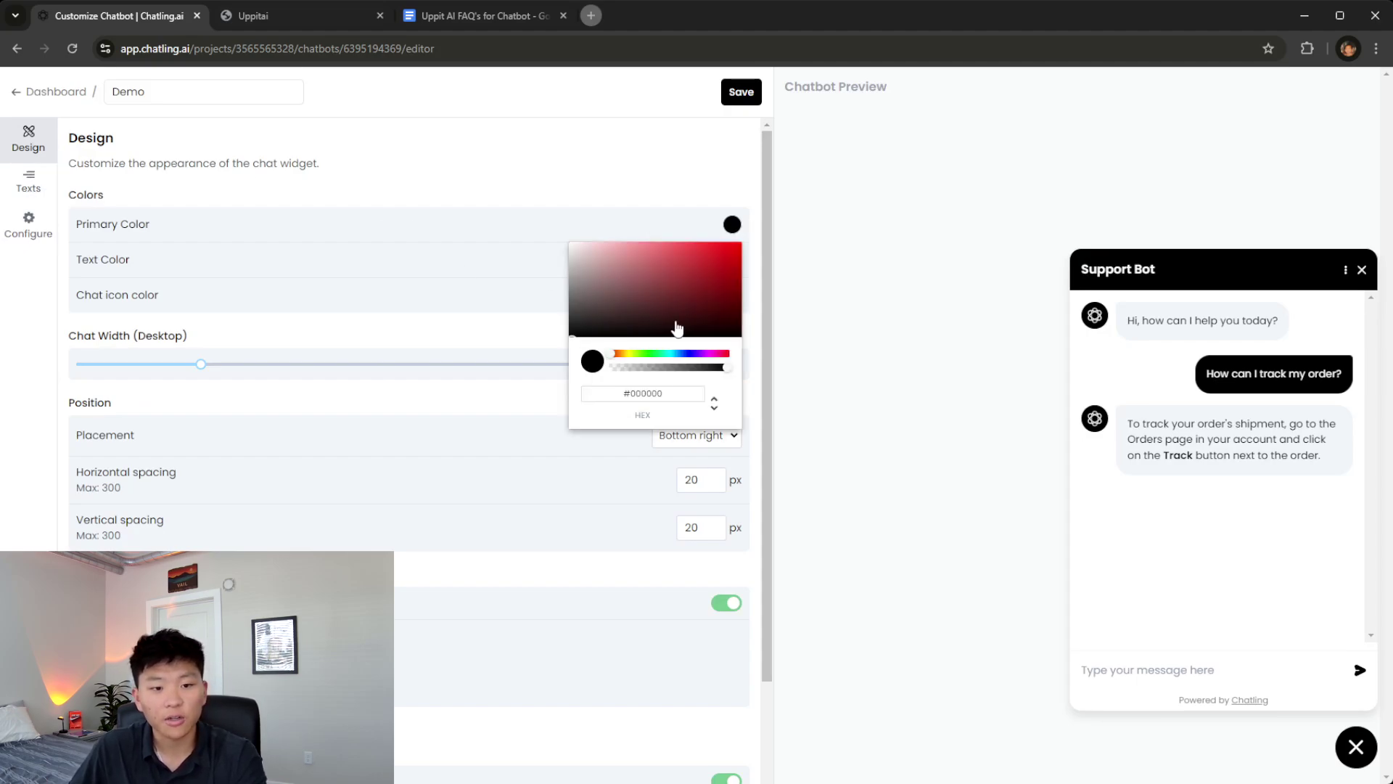
{"action": "left_click", "coordinate": [673, 355]}
{"action": "left_click_drag", "start_coordinate": [675, 362], "coordinate": [685, 363]}
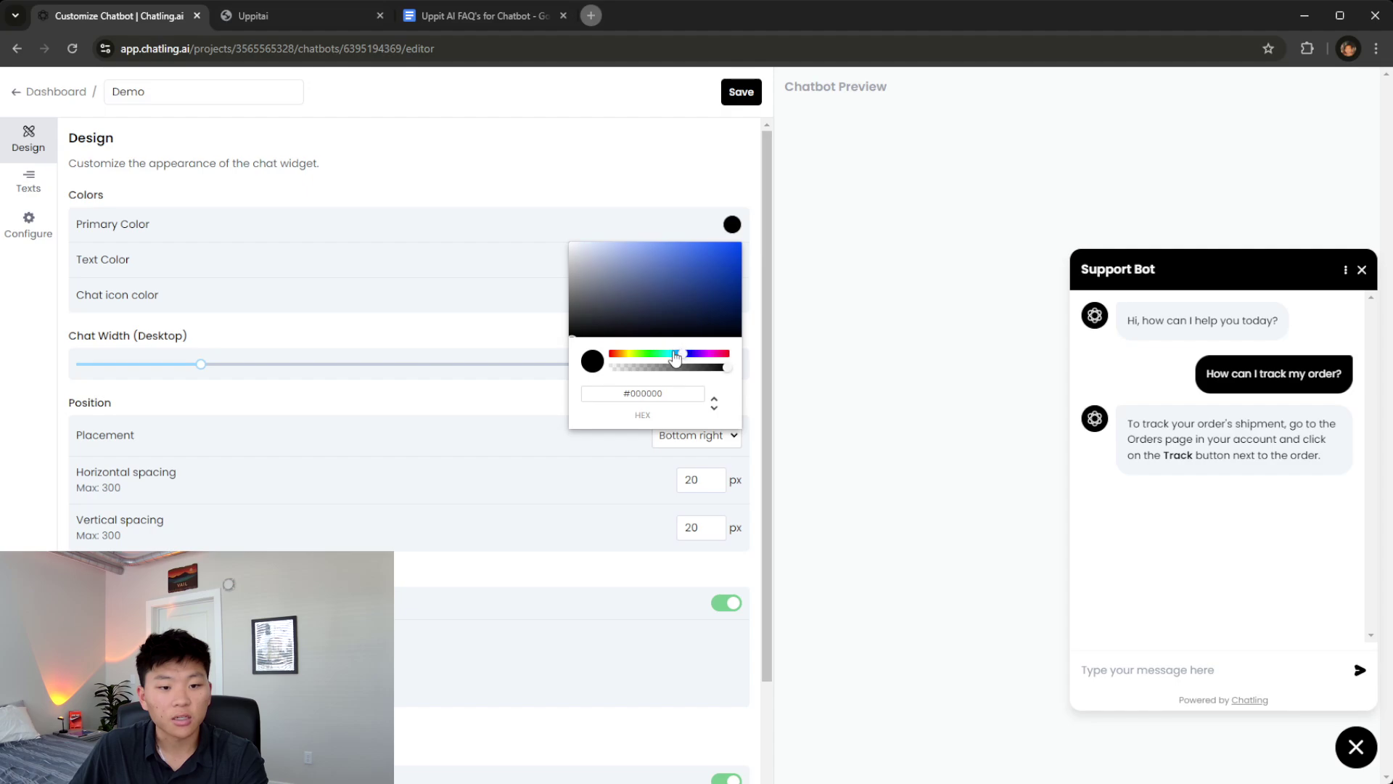
{"action": "left_click", "coordinate": [654, 256]}
{"action": "left_click", "coordinate": [641, 244]}
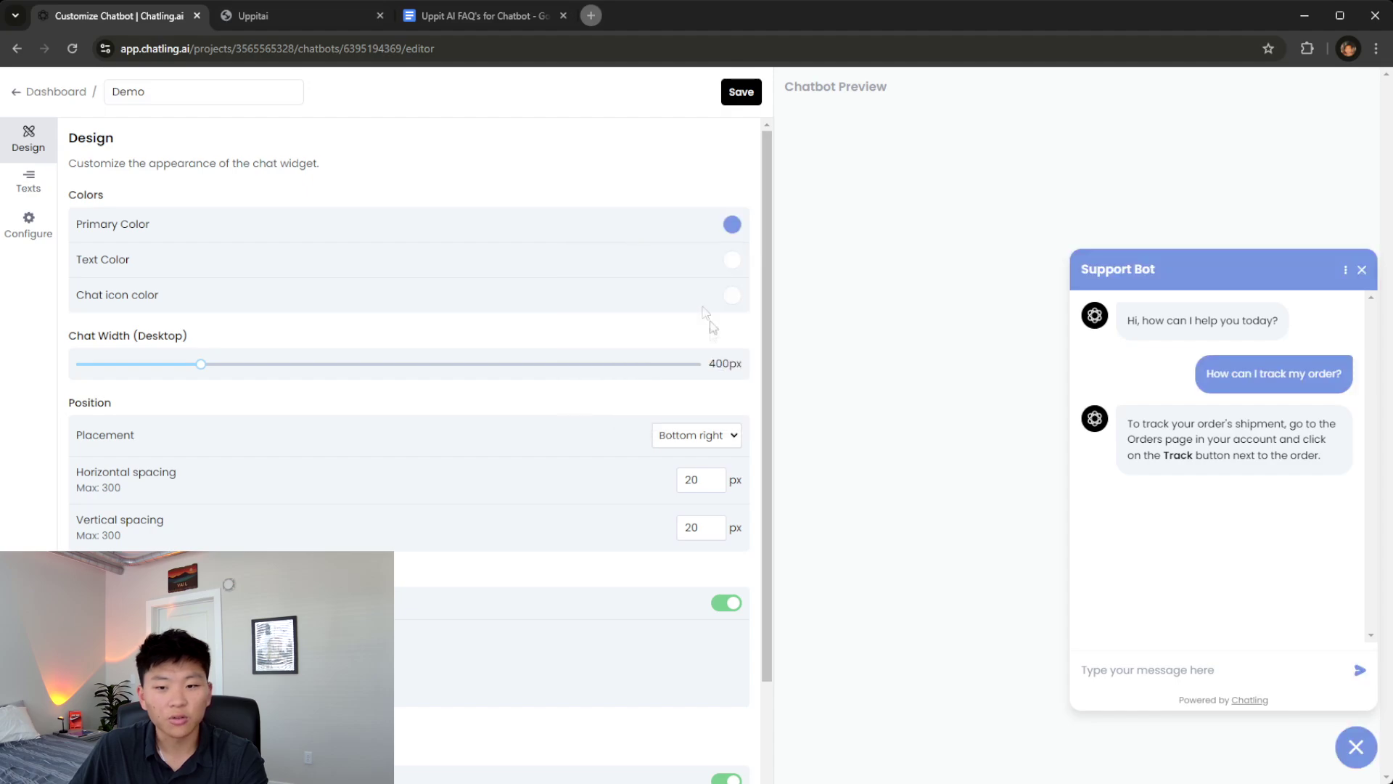
{"action": "left_click", "coordinate": [732, 225]}
{"action": "left_click", "coordinate": [677, 355]}
{"action": "left_click_drag", "start_coordinate": [696, 256], "coordinate": [679, 250]}
{"action": "left_click", "coordinate": [552, 182]}
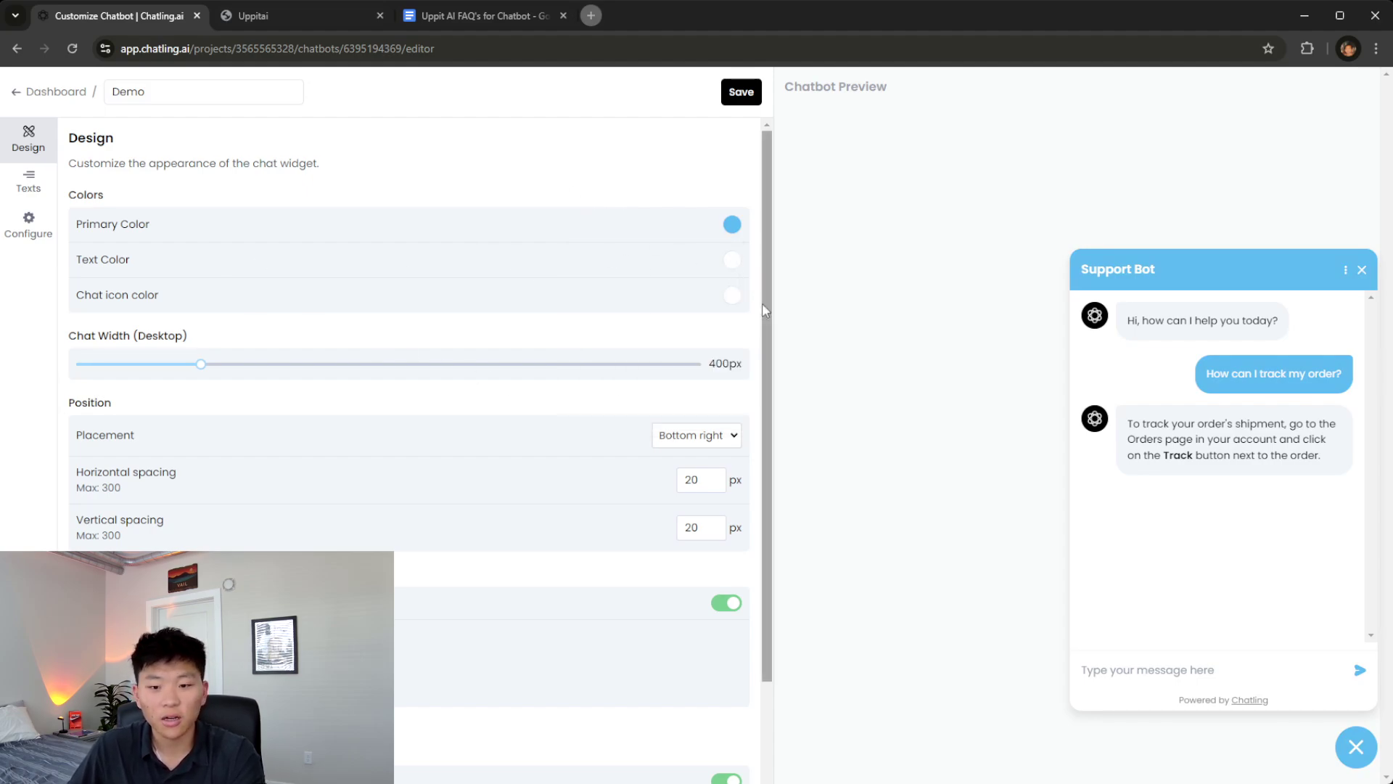
Replace the bot icon image with the logo2.png file.
{"action": "scroll", "coordinate": [440, 349], "scroll_direction": "down", "scroll_amount": 1}
{"action": "scroll", "coordinate": [439, 348], "scroll_direction": "up", "scroll_amount": 1}
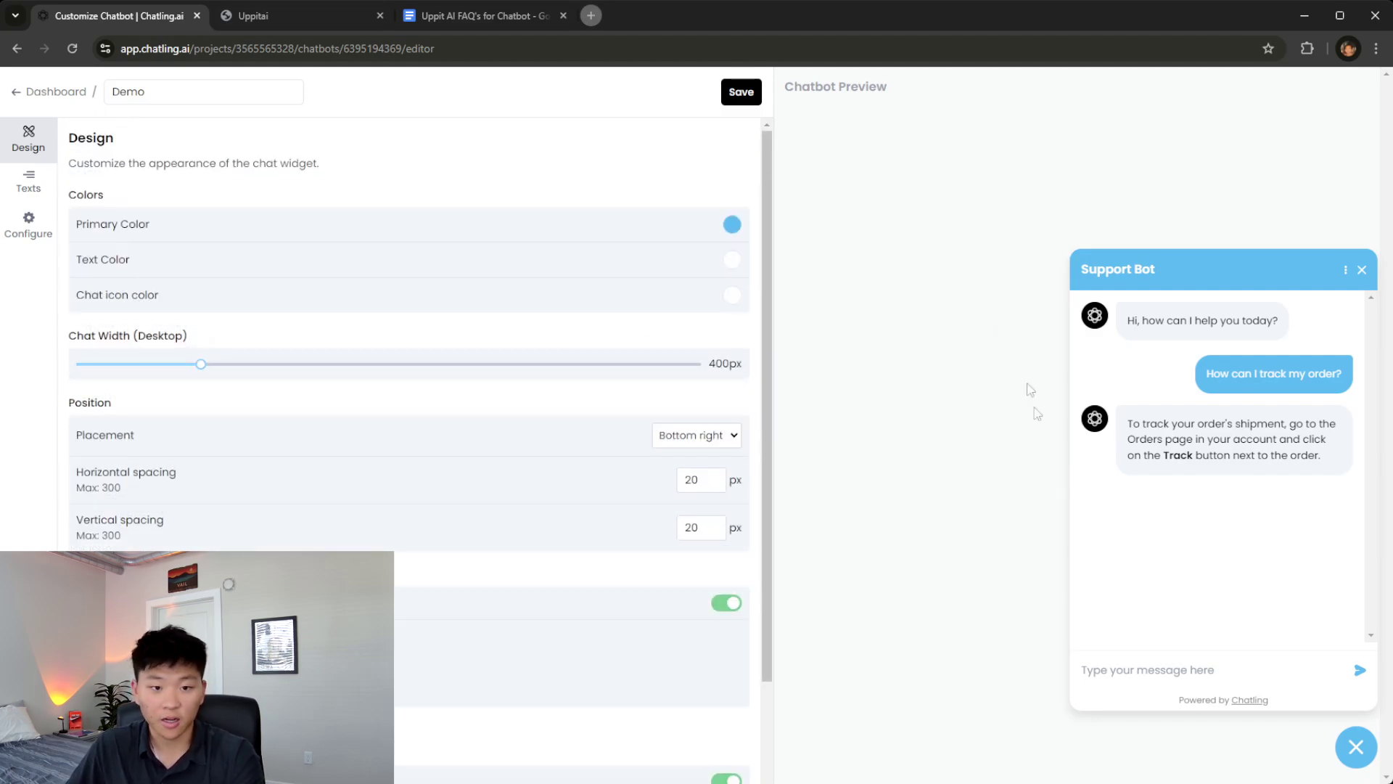
{"action": "scroll", "coordinate": [435, 464], "scroll_direction": "down", "scroll_amount": 1}
{"action": "scroll", "coordinate": [580, 396], "scroll_direction": "down", "scroll_amount": 1}
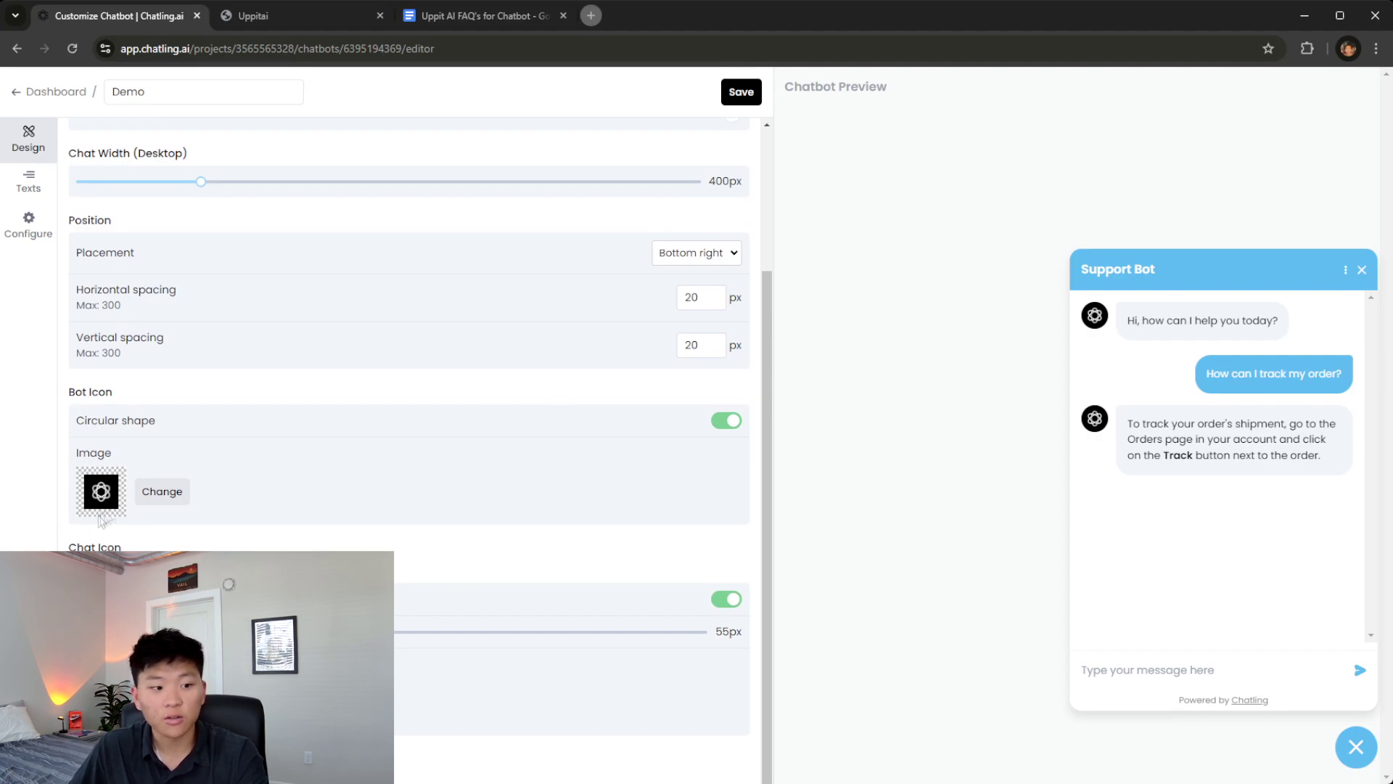
{"action": "left_click", "coordinate": [161, 492]}
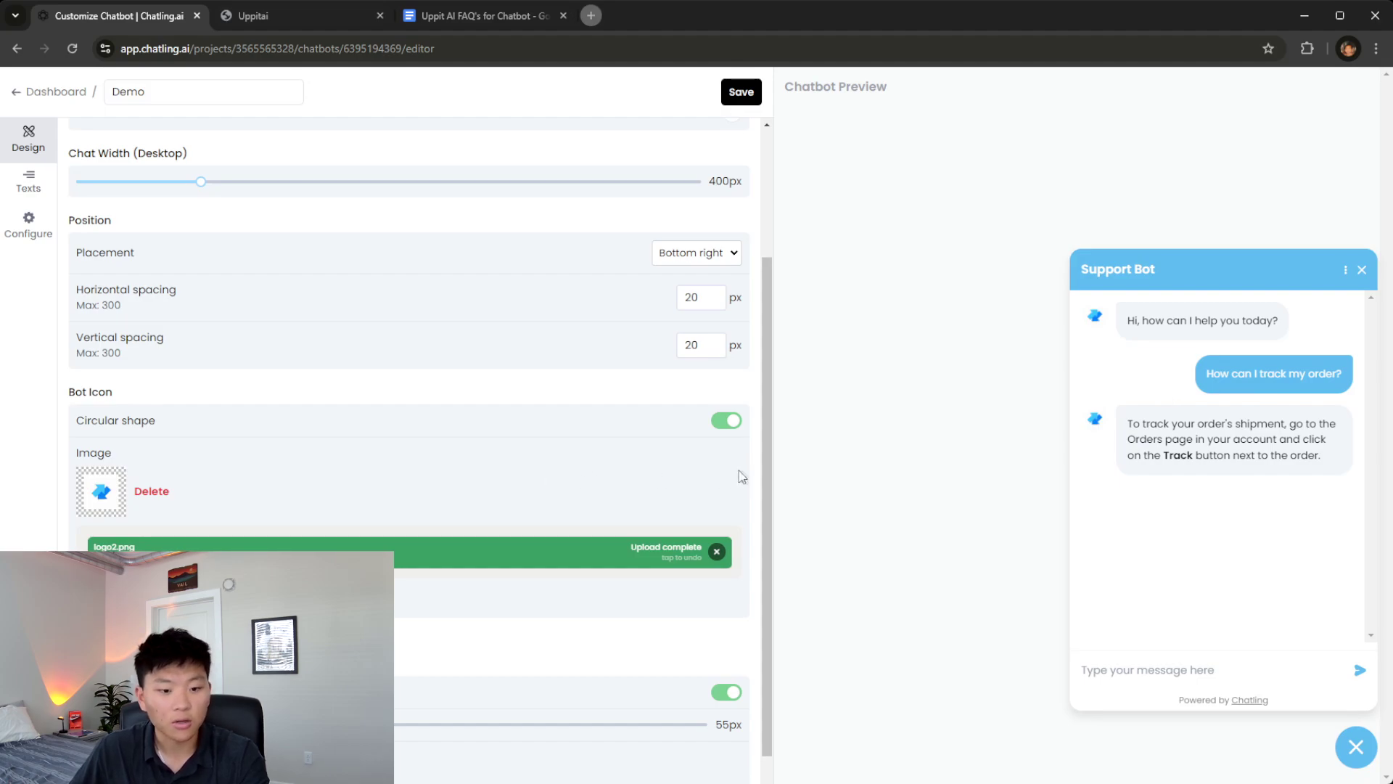
{"action": "scroll", "coordinate": [641, 480], "scroll_direction": "down", "scroll_amount": 2}
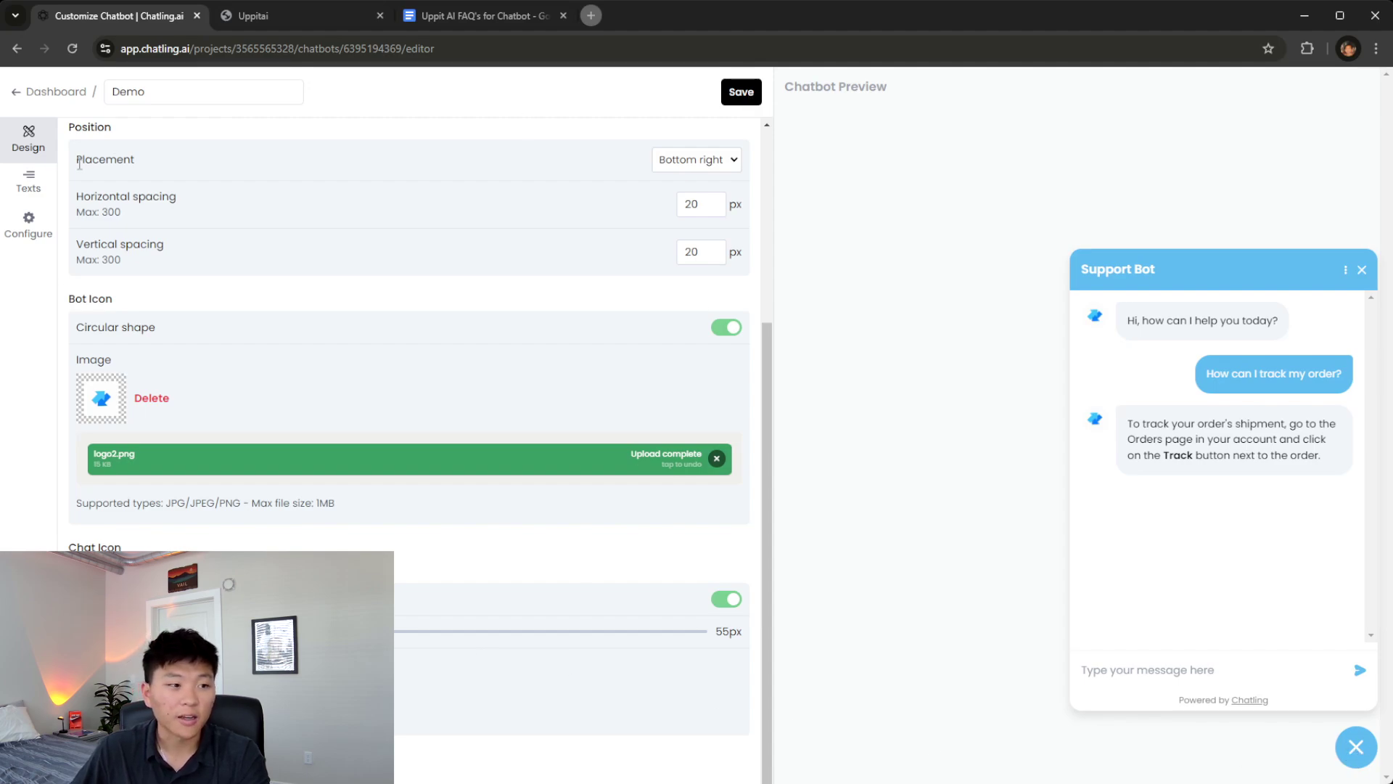
Change the chat widget's header title to "Uppit AI Chatbot".
{"action": "left_click", "coordinate": [28, 181]}
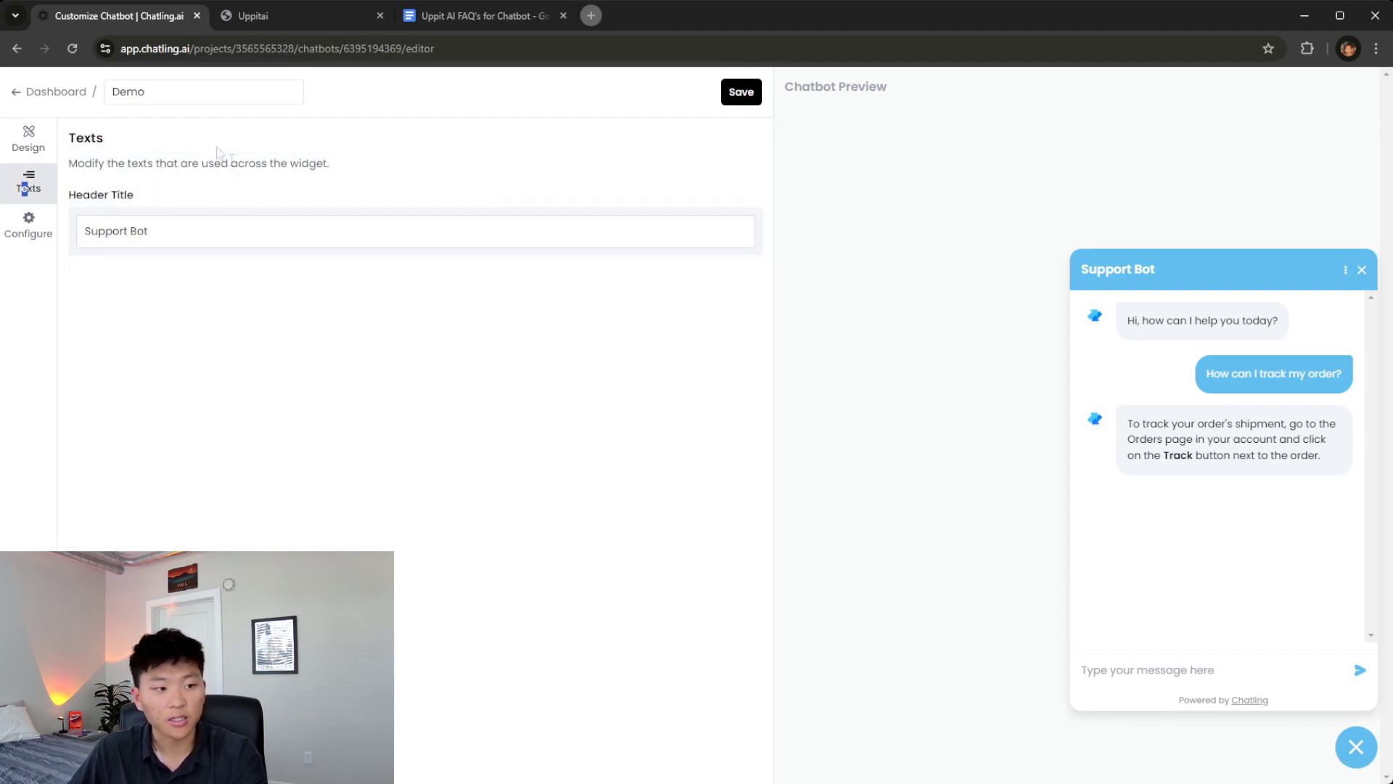
{"action": "key", "text": "ctrl+a"}
{"action": "key", "text": "BackSpace"}
{"action": "type", "text": "Upp"}
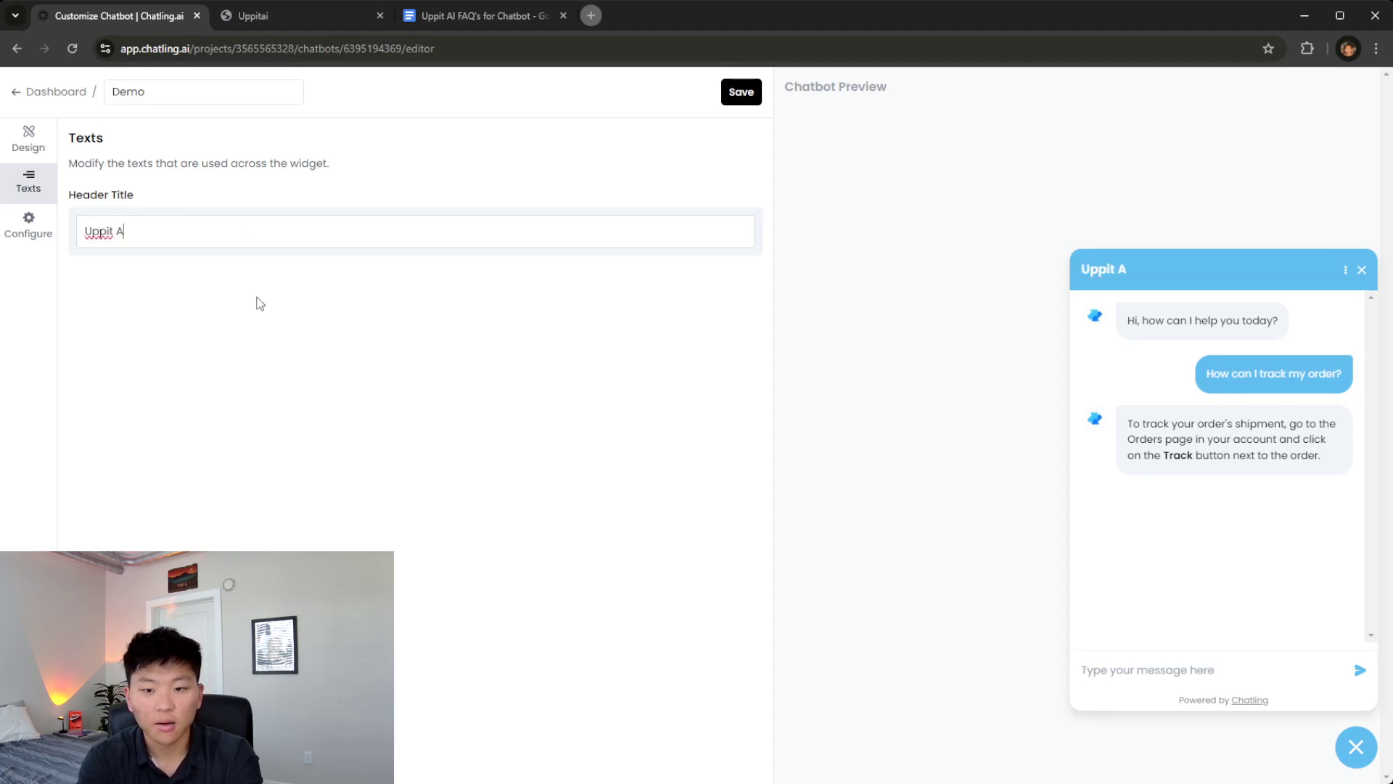
{"action": "type", "text": "it AI Chatbot"}
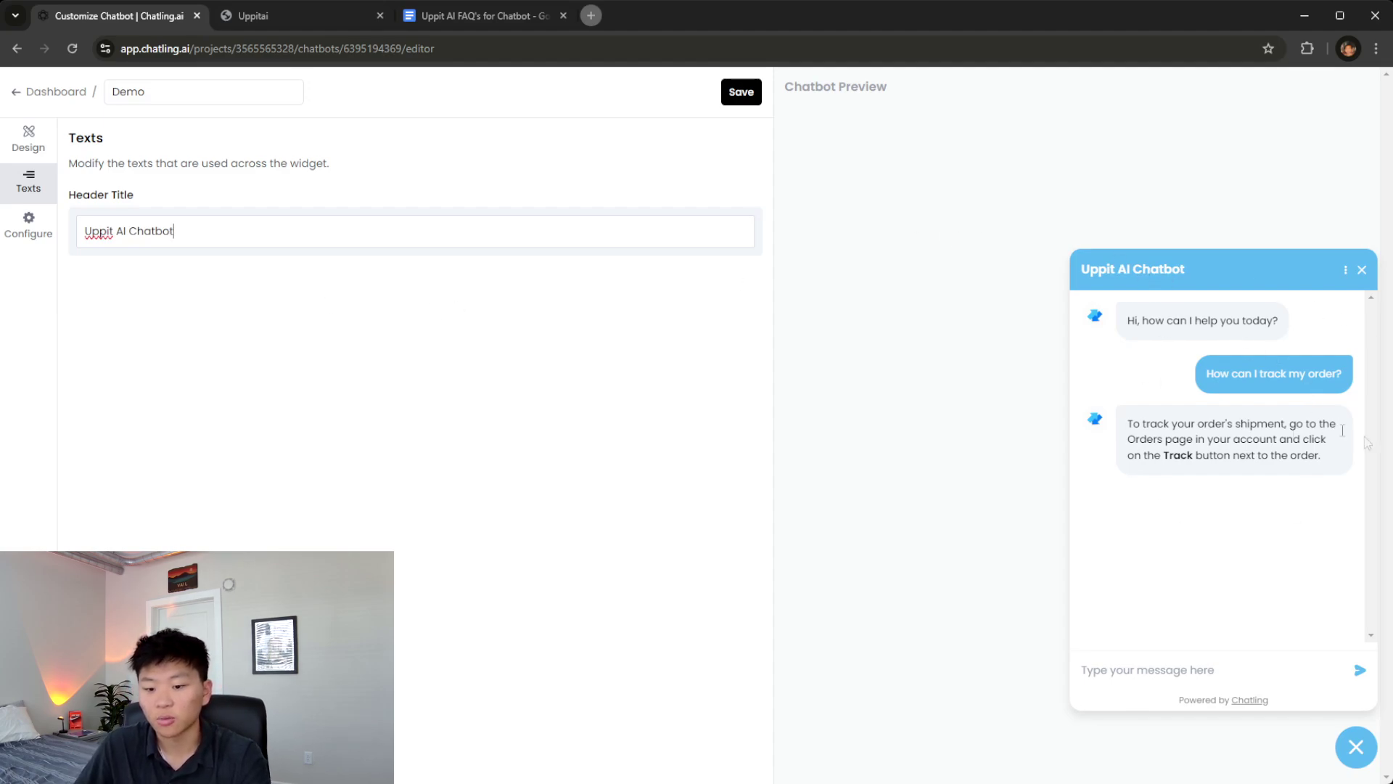
Hide the "Powered by Chatling" text, enable asking users to rate AI responses, and save the chatbot.
{"action": "left_click", "coordinate": [29, 224]}
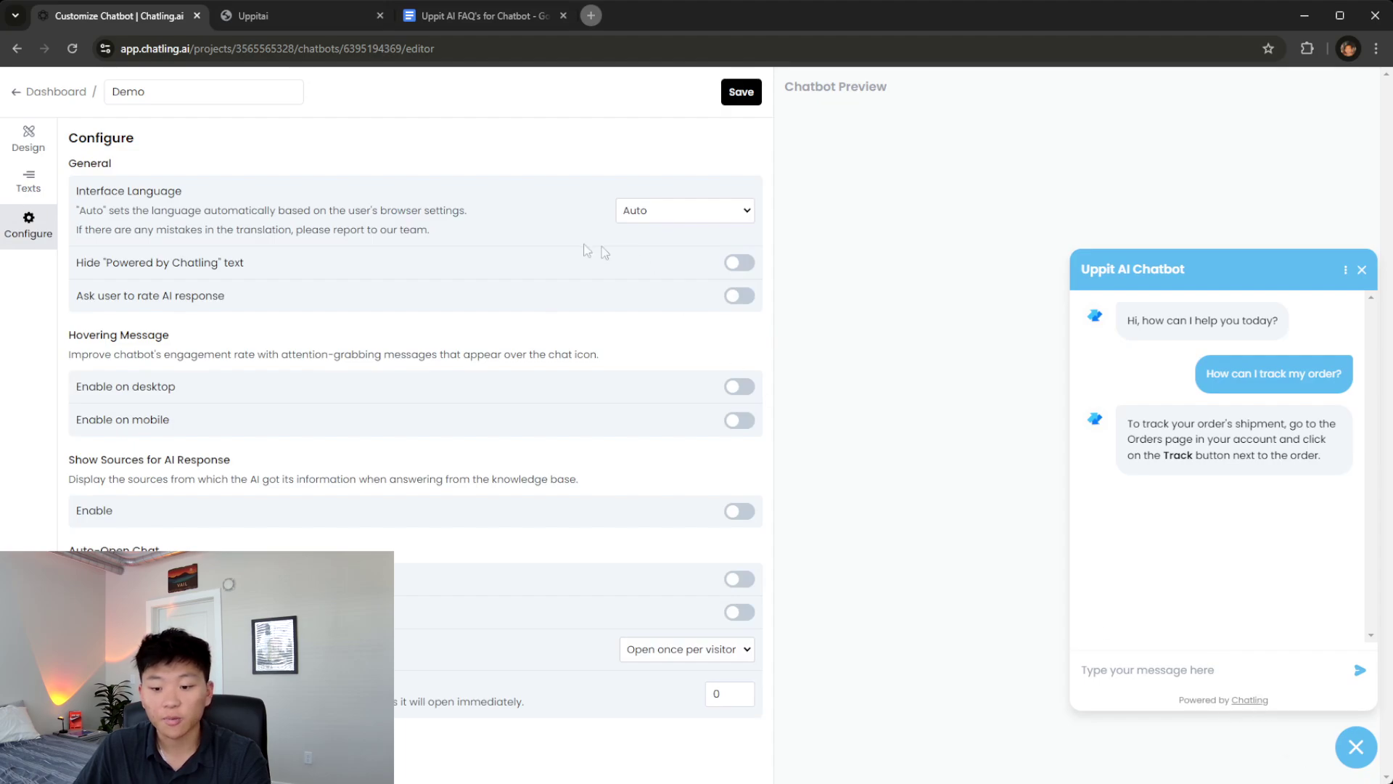
{"action": "left_click", "coordinate": [739, 262]}
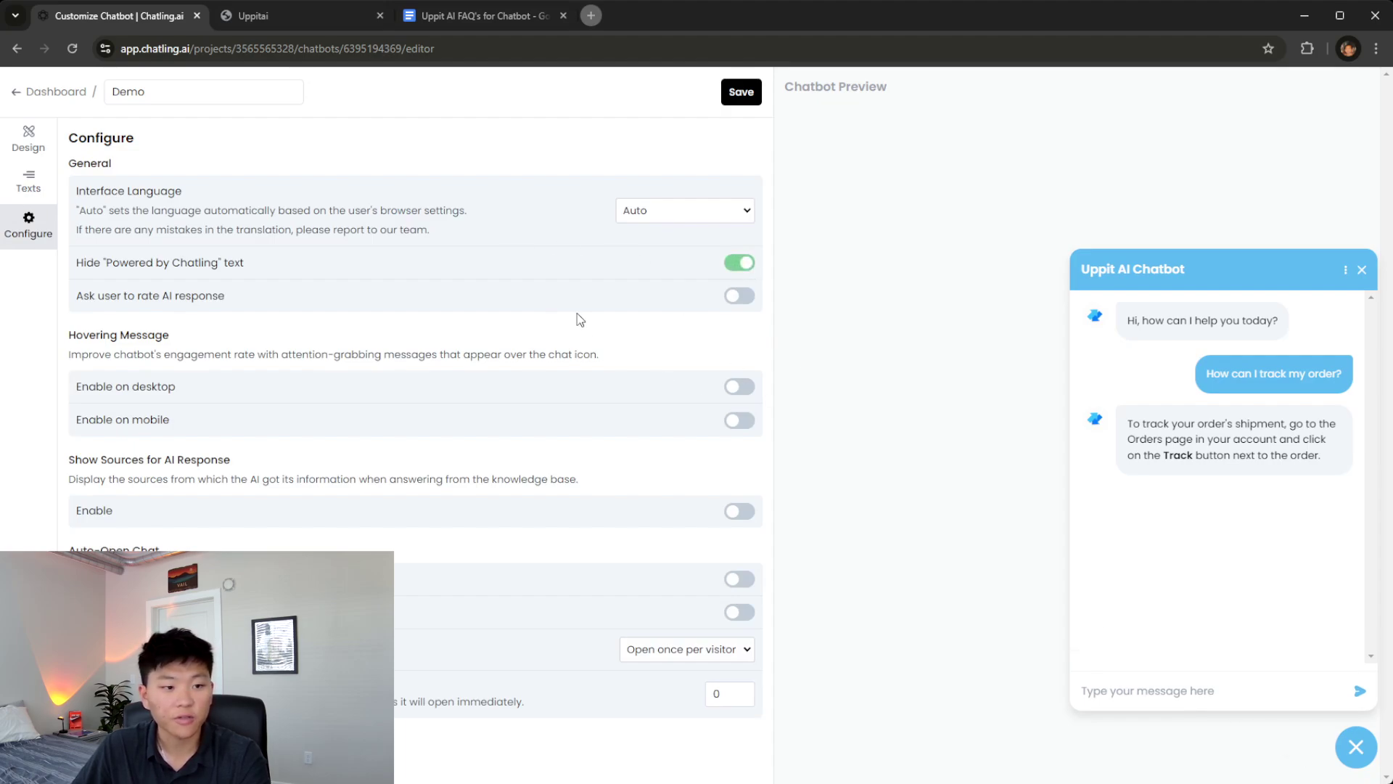
{"action": "left_click", "coordinate": [739, 295]}
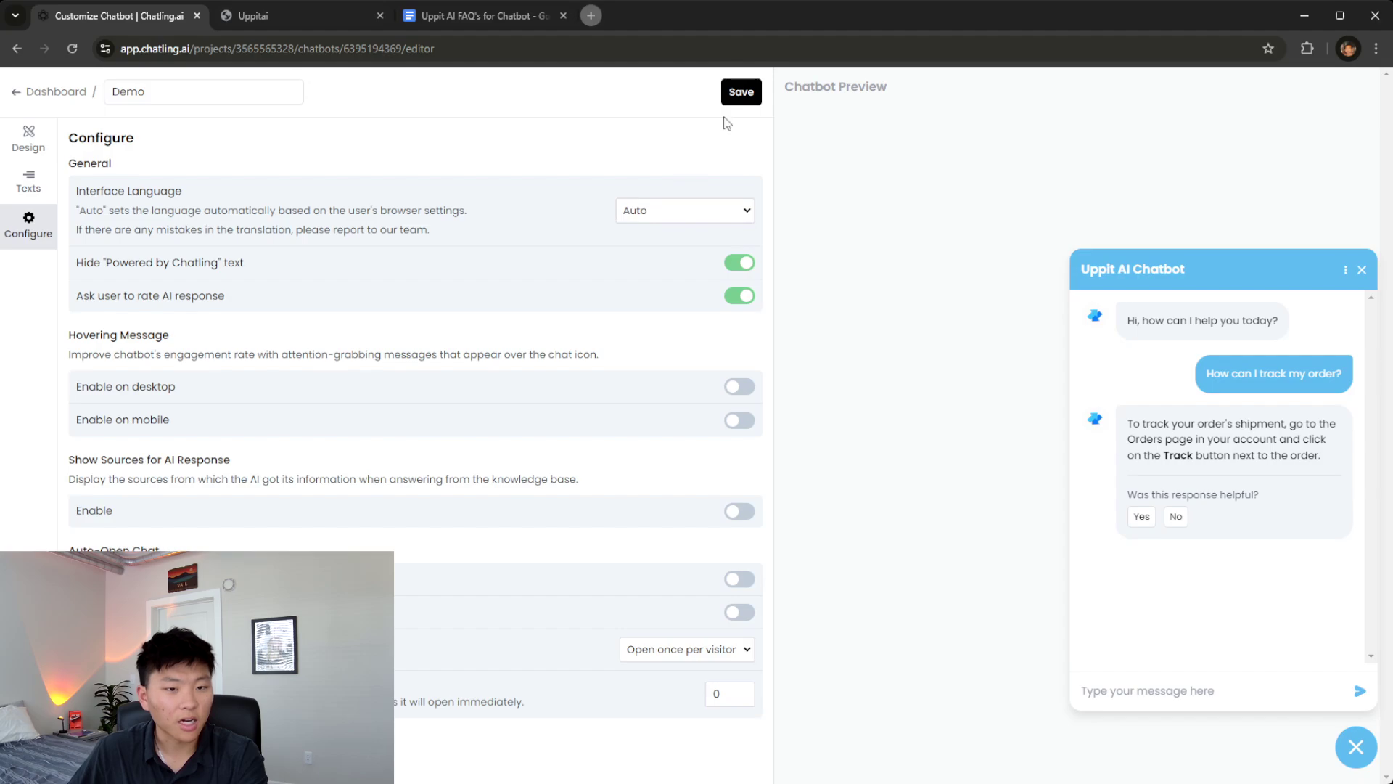
{"action": "left_click", "coordinate": [742, 94]}
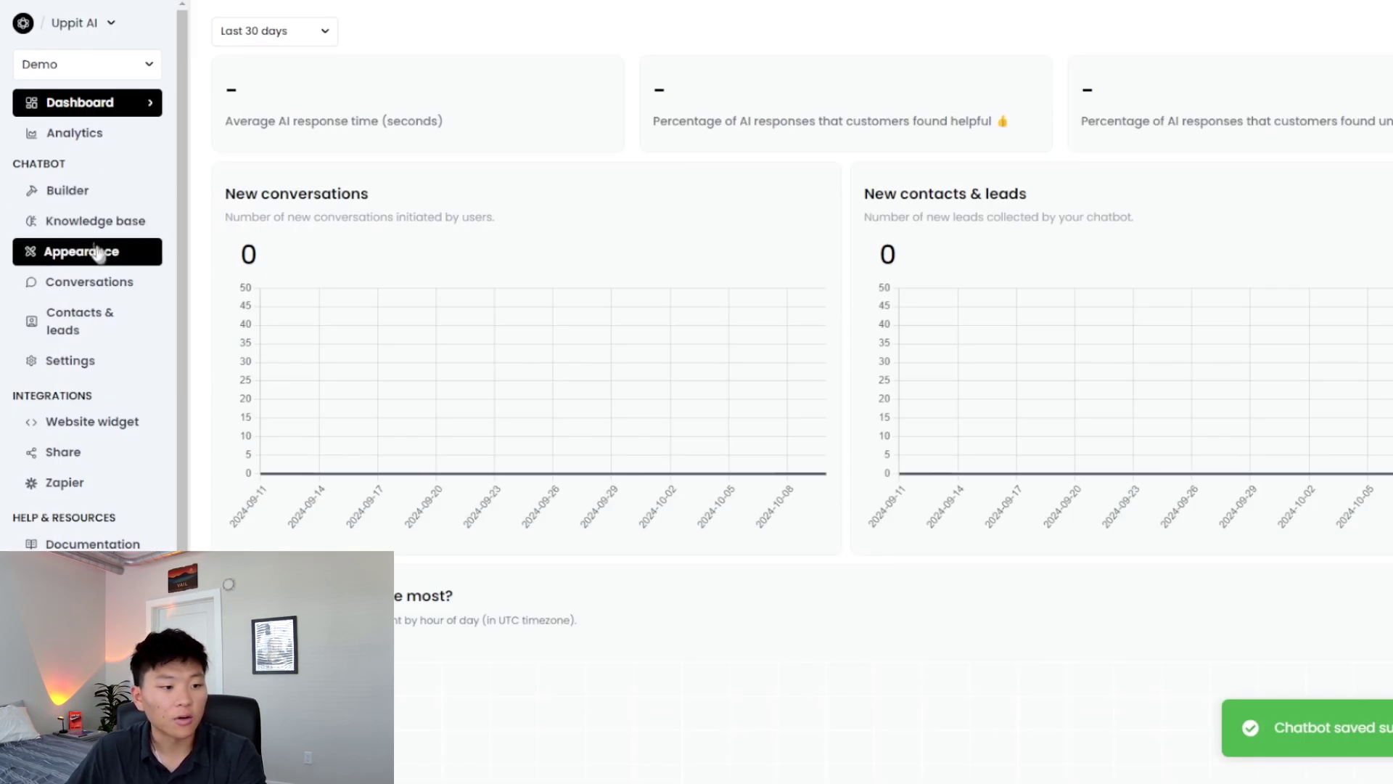
Review the latest preview conversation in the conversation history and look at the fine-tuning options for the answer about Uppit AI's services.
{"action": "left_click", "coordinate": [127, 285]}
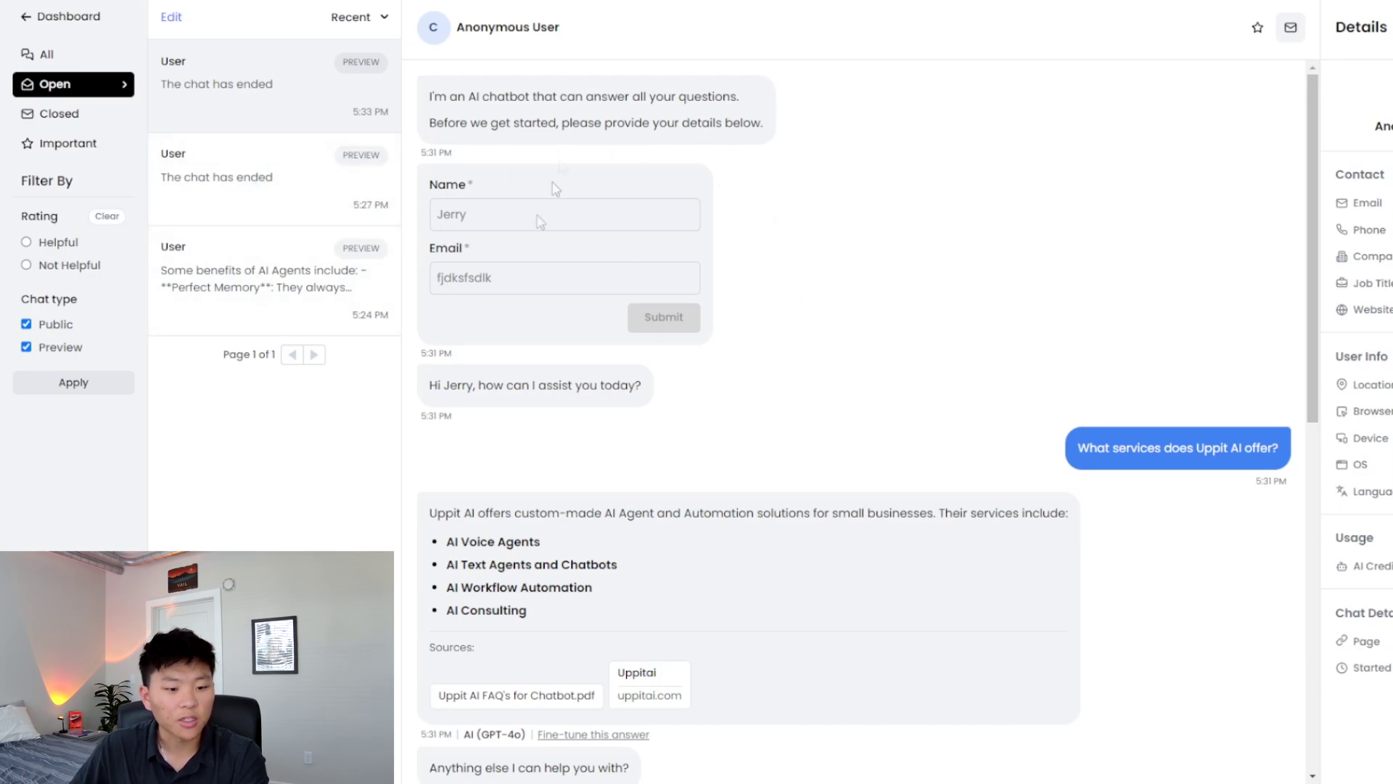
{"action": "scroll", "coordinate": [733, 298], "scroll_direction": "down", "scroll_amount": 3}
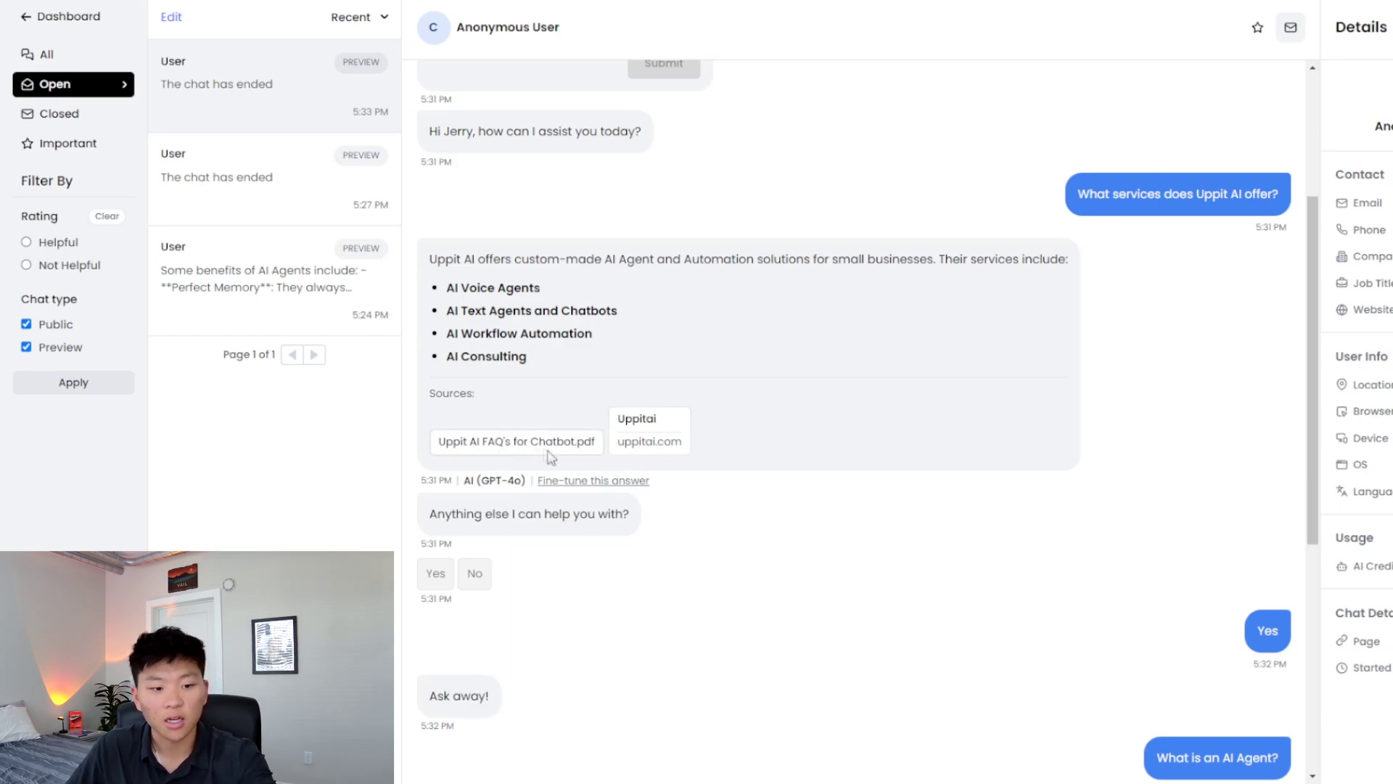
{"action": "scroll", "coordinate": [846, 506], "scroll_direction": "down", "scroll_amount": 3}
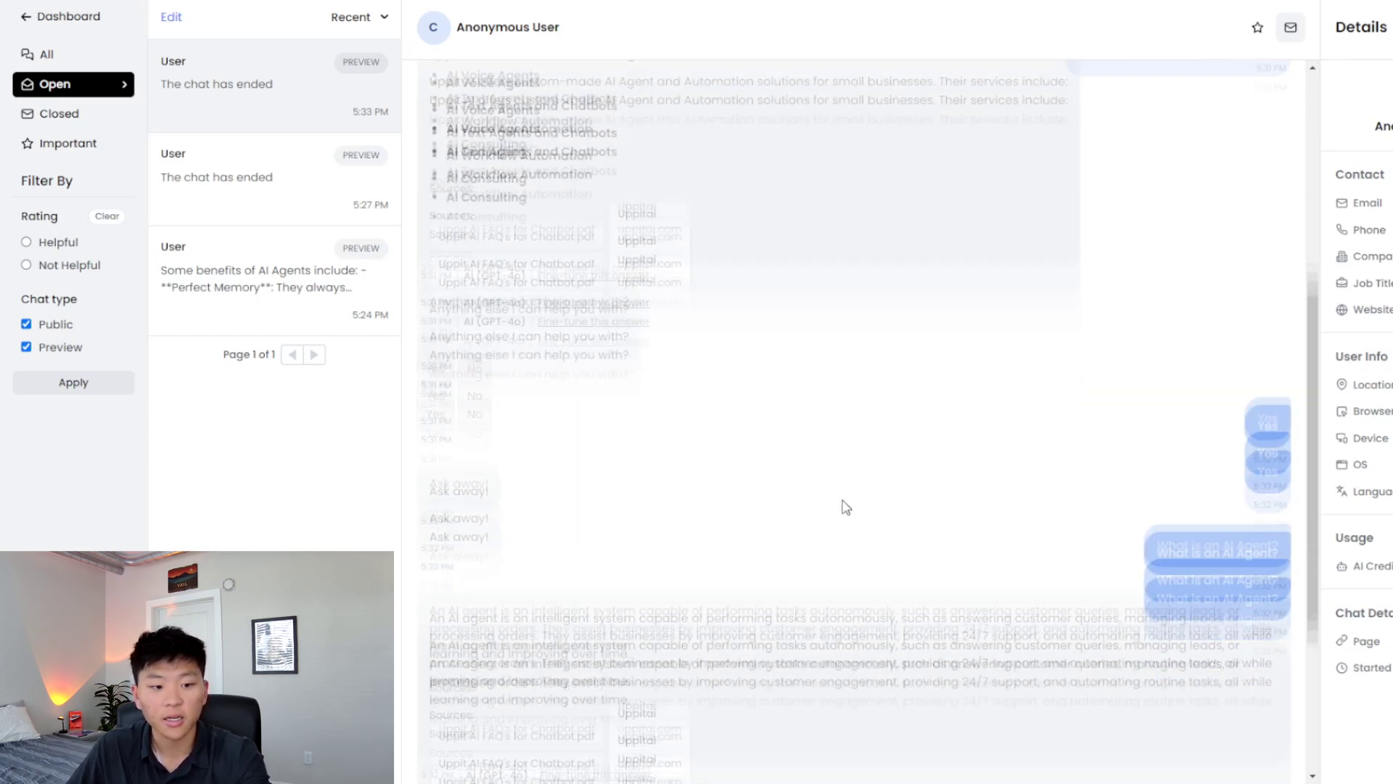
{"action": "scroll", "coordinate": [602, 355], "scroll_direction": "up", "scroll_amount": 3}
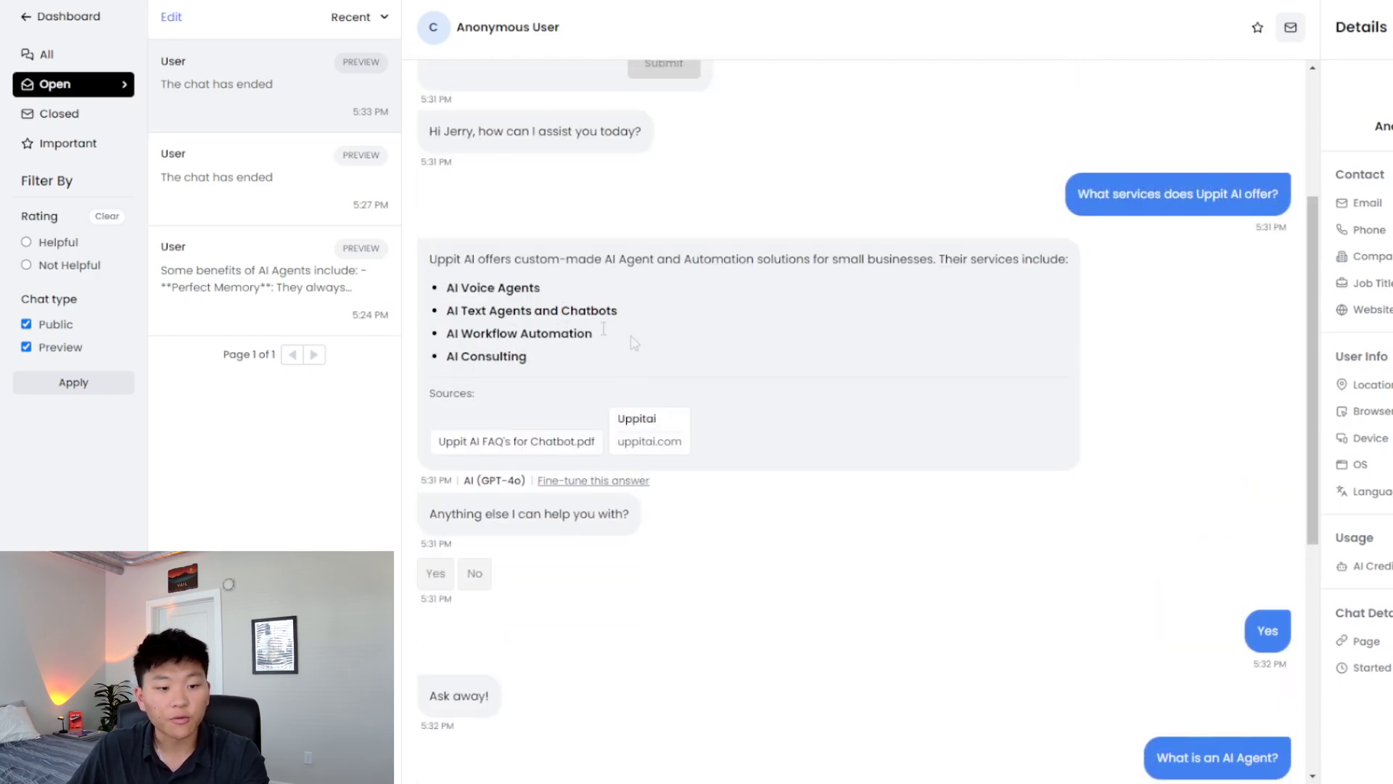
{"action": "left_click", "coordinate": [590, 481]}
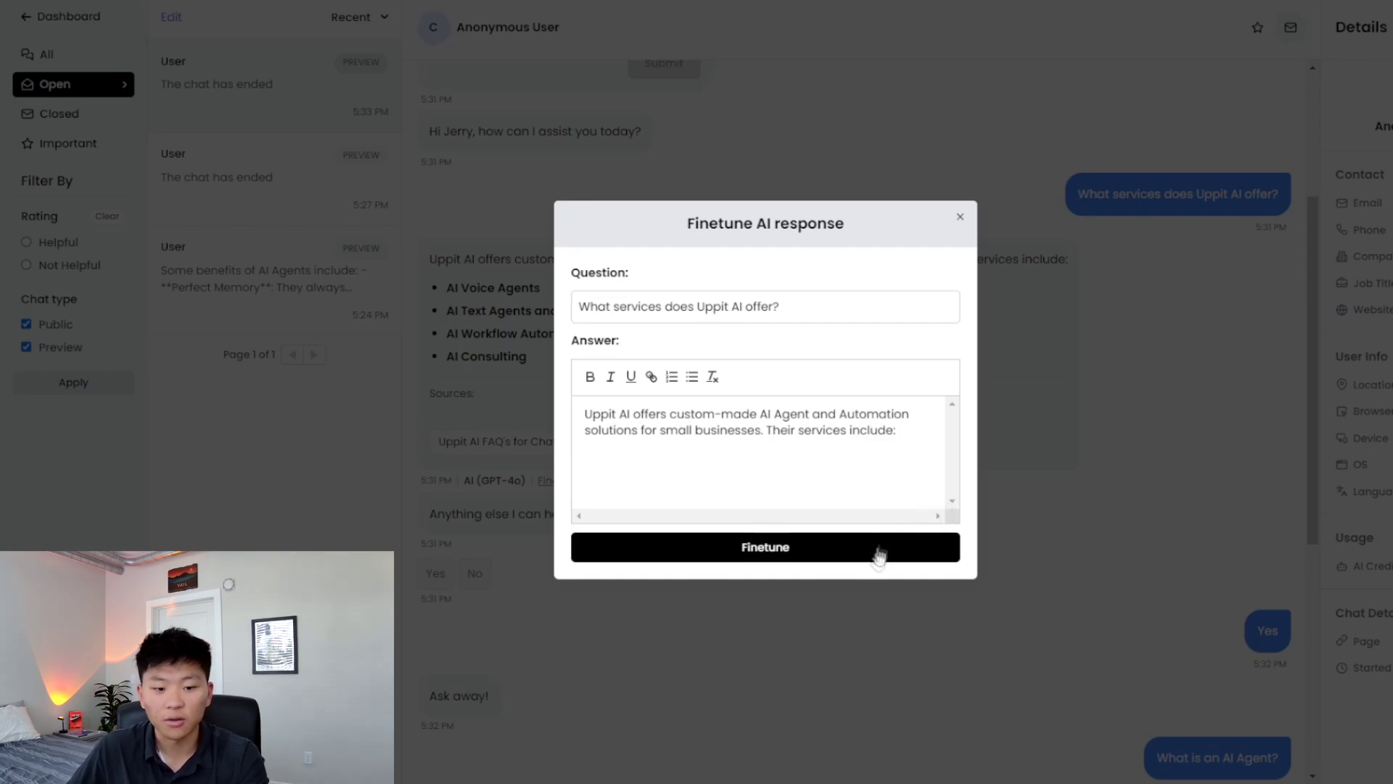
{"action": "left_click", "coordinate": [960, 216]}
{"action": "scroll", "coordinate": [788, 481], "scroll_direction": "down", "scroll_amount": 2}
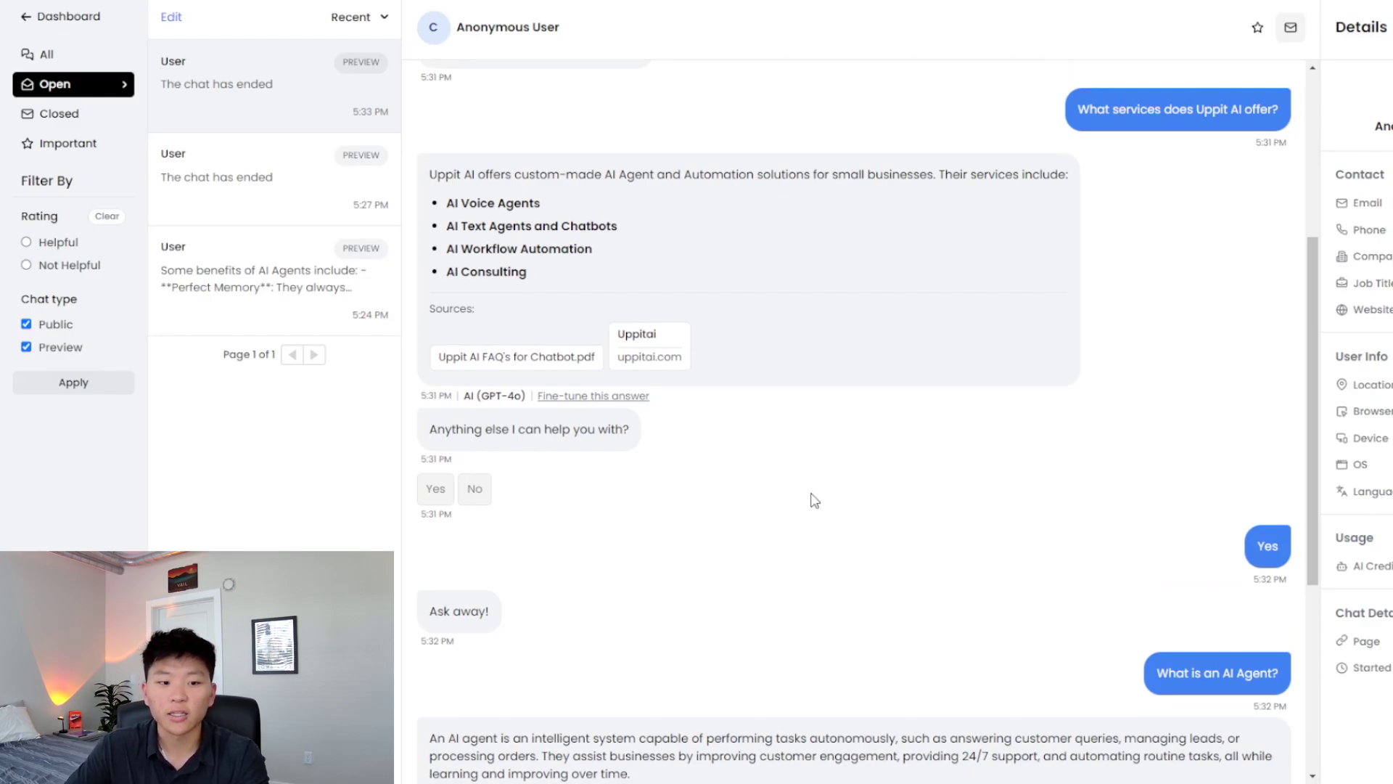
{"action": "scroll", "coordinate": [914, 504], "scroll_direction": "down", "scroll_amount": 6}
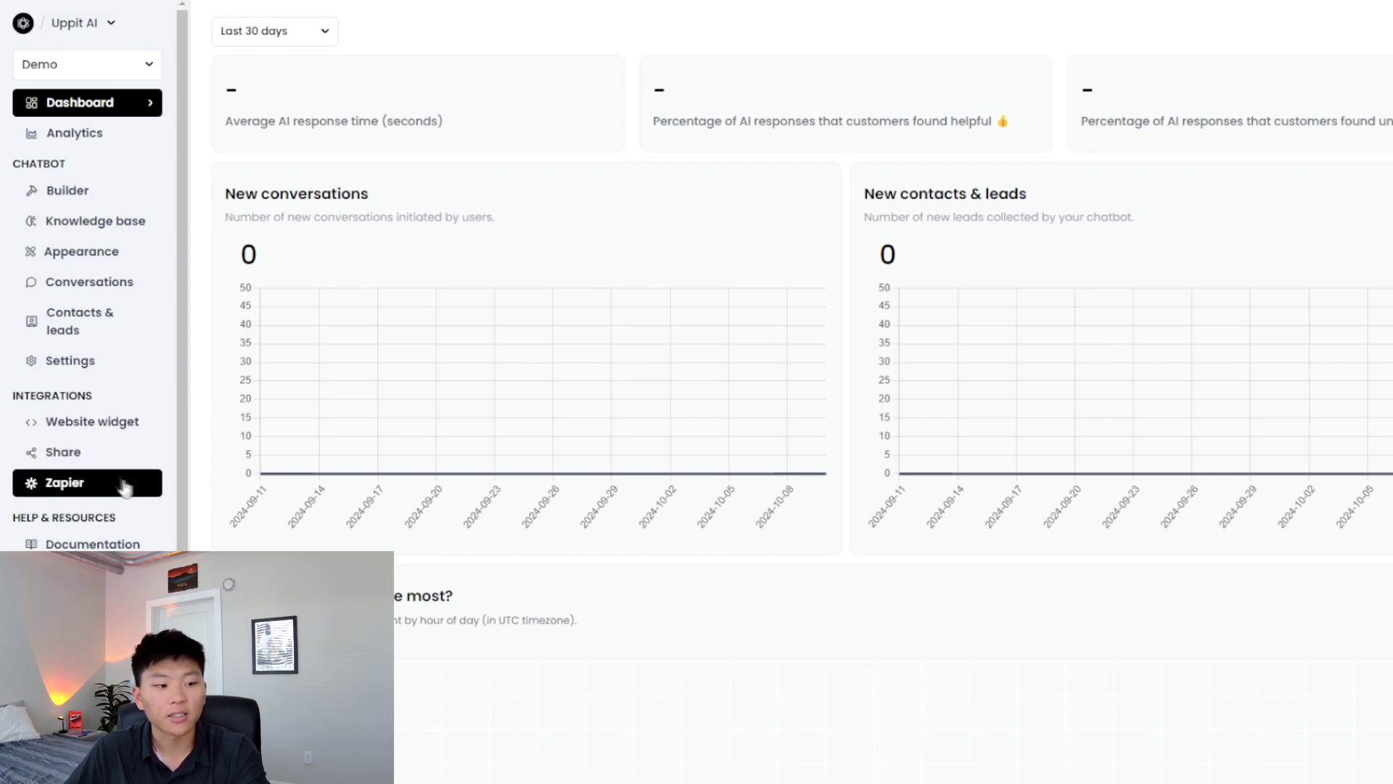
Choose the Inline display type for the website widget and copy its embed code.
{"action": "left_click", "coordinate": [115, 435]}
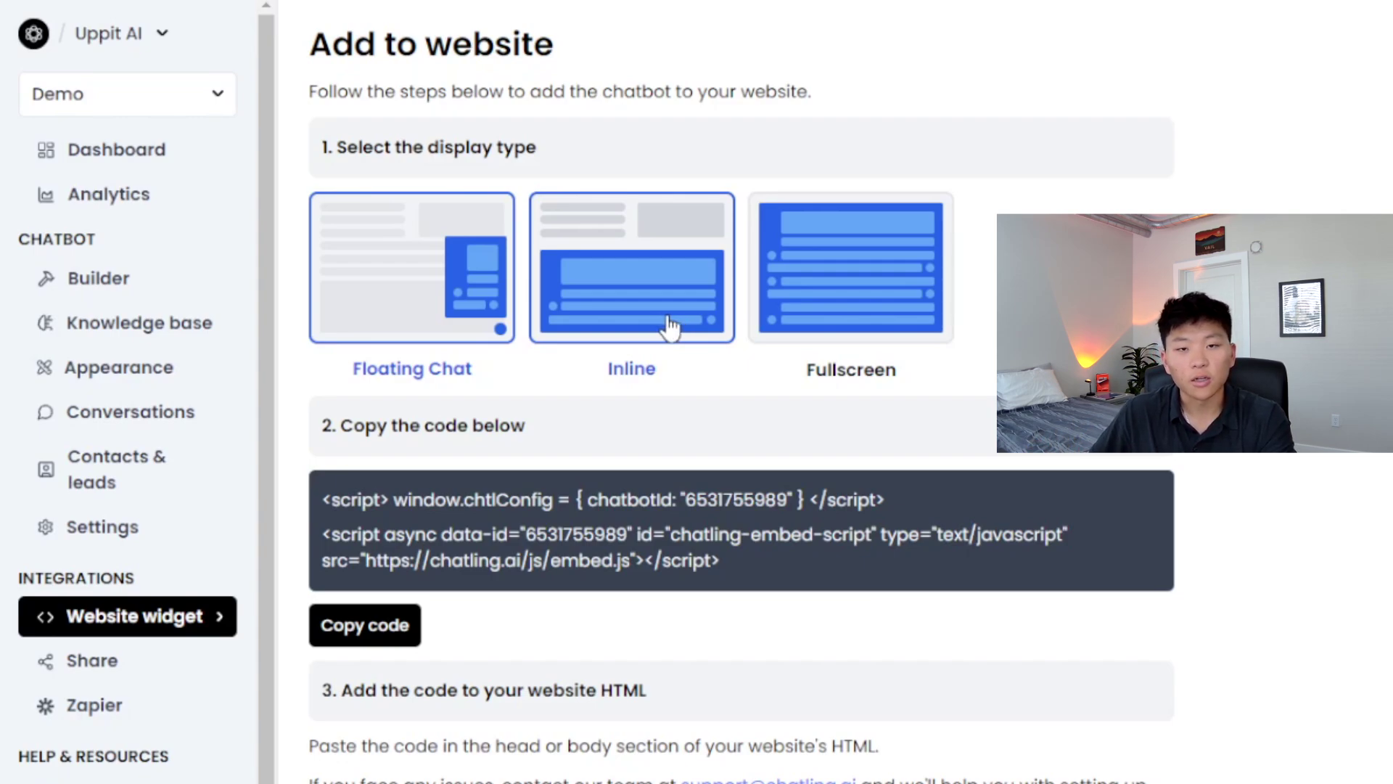
{"action": "left_click", "coordinate": [845, 308]}
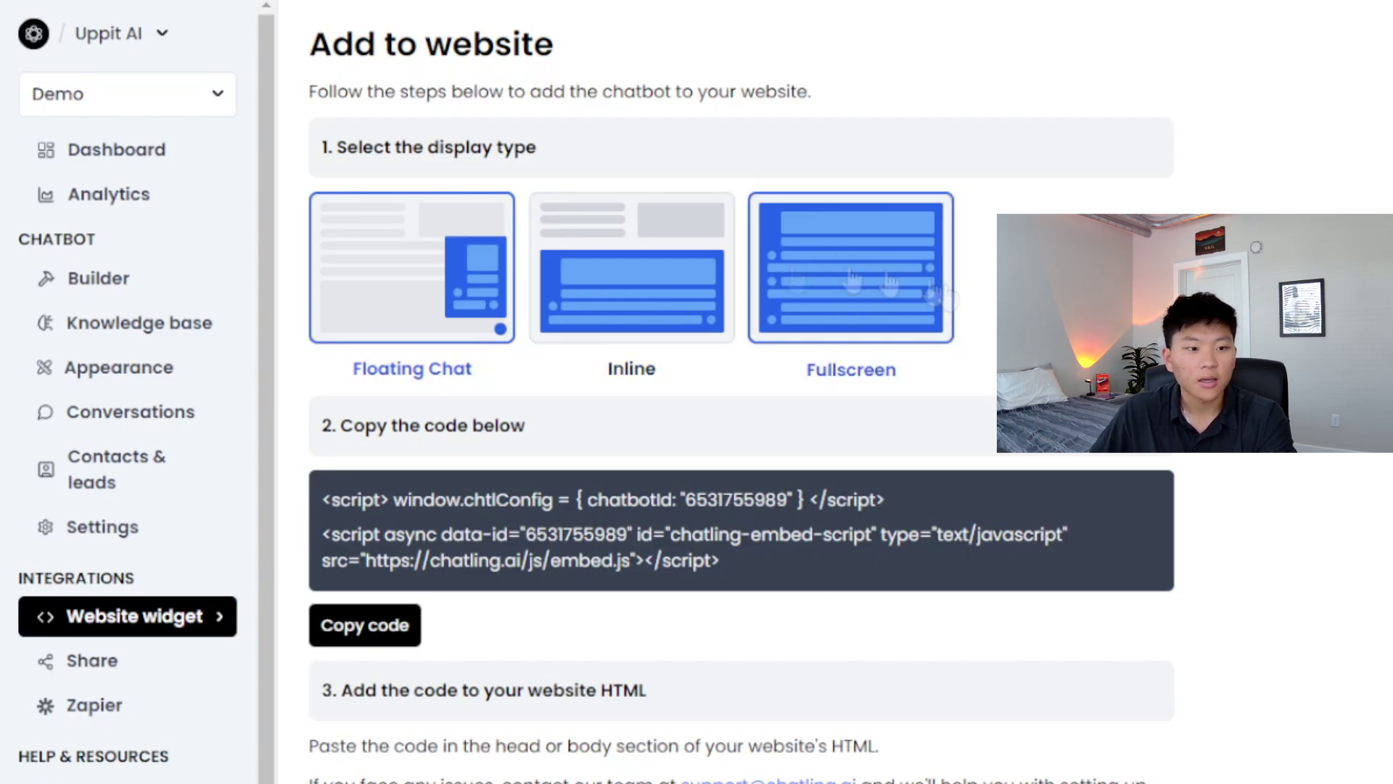
{"action": "left_click", "coordinate": [638, 290]}
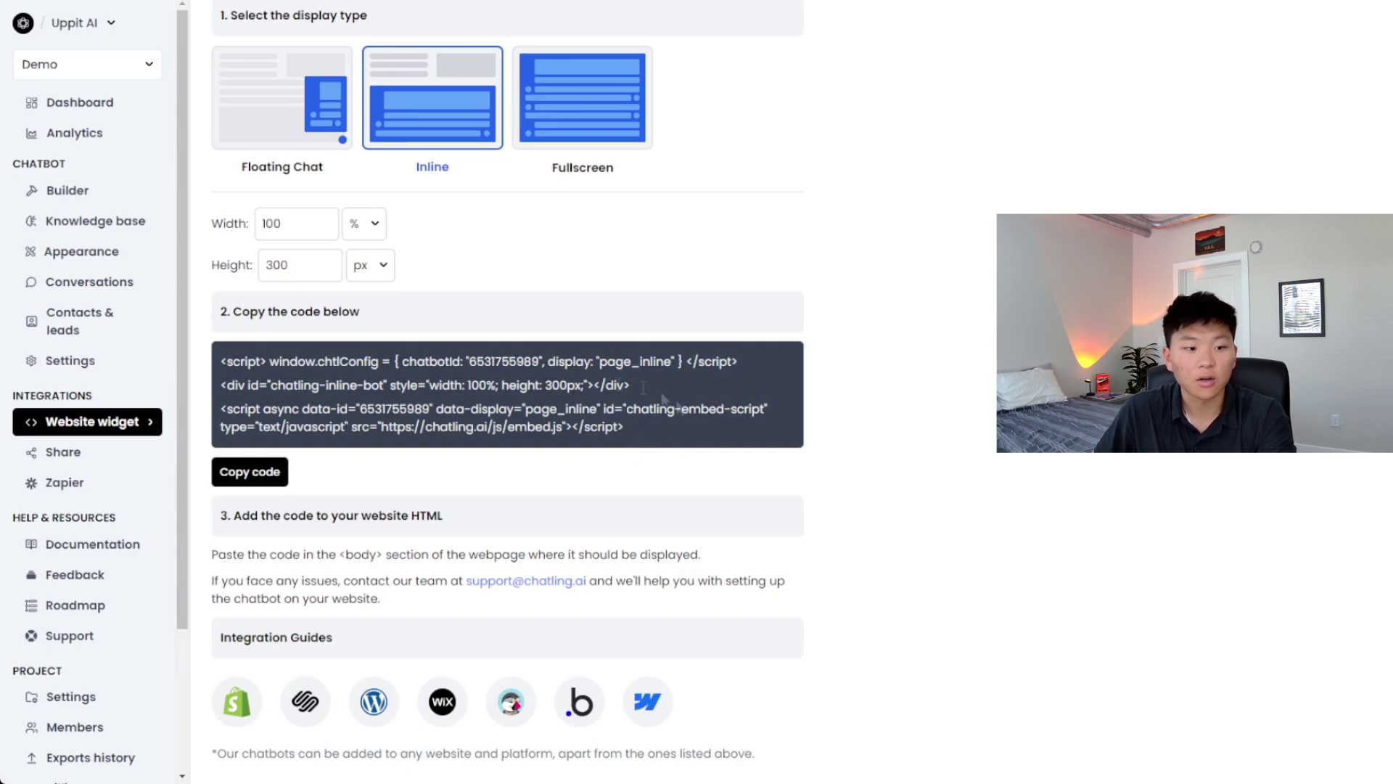
{"action": "left_click", "coordinate": [264, 475]}
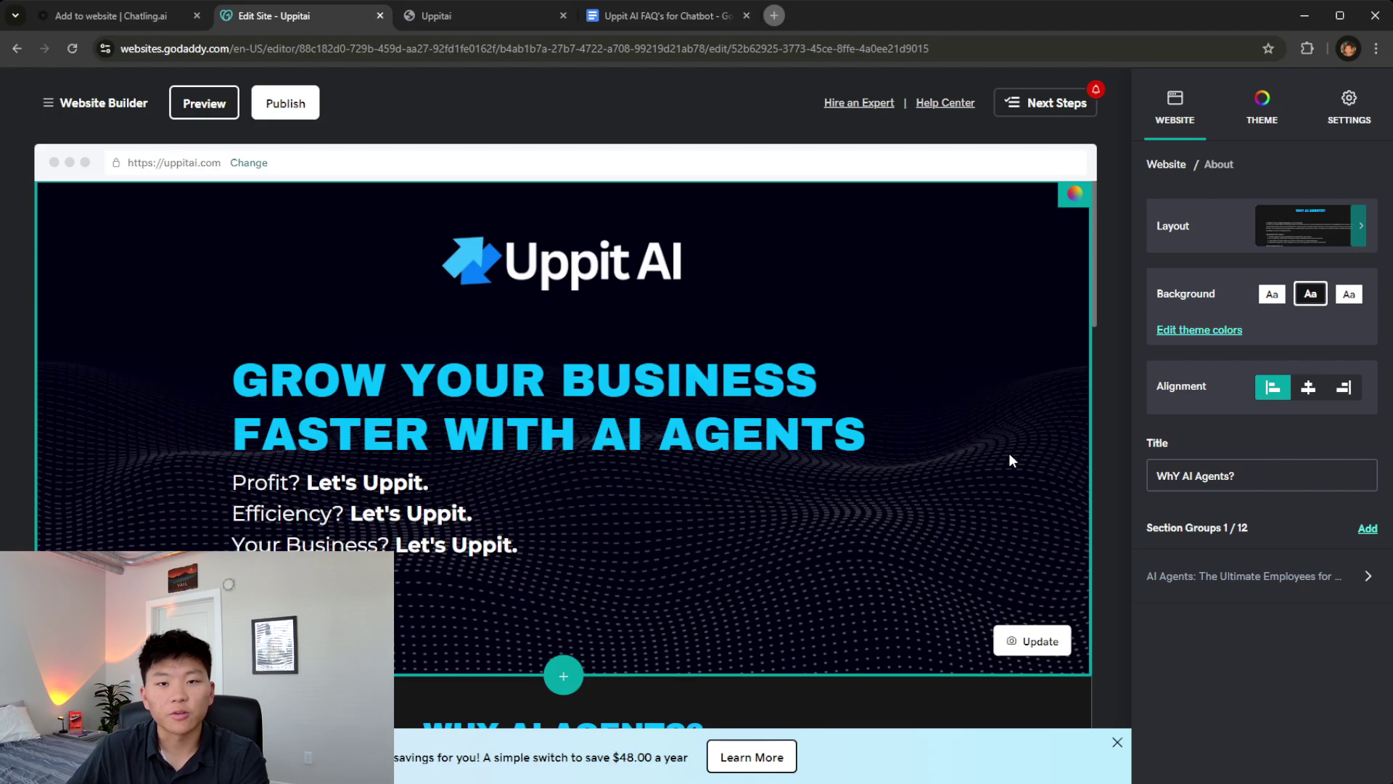
In the GoDaddy website editor, find the custom code section type and add an HTML section directly above "Who Am I?".
{"action": "scroll", "coordinate": [987, 479], "scroll_direction": "down", "scroll_amount": 10}
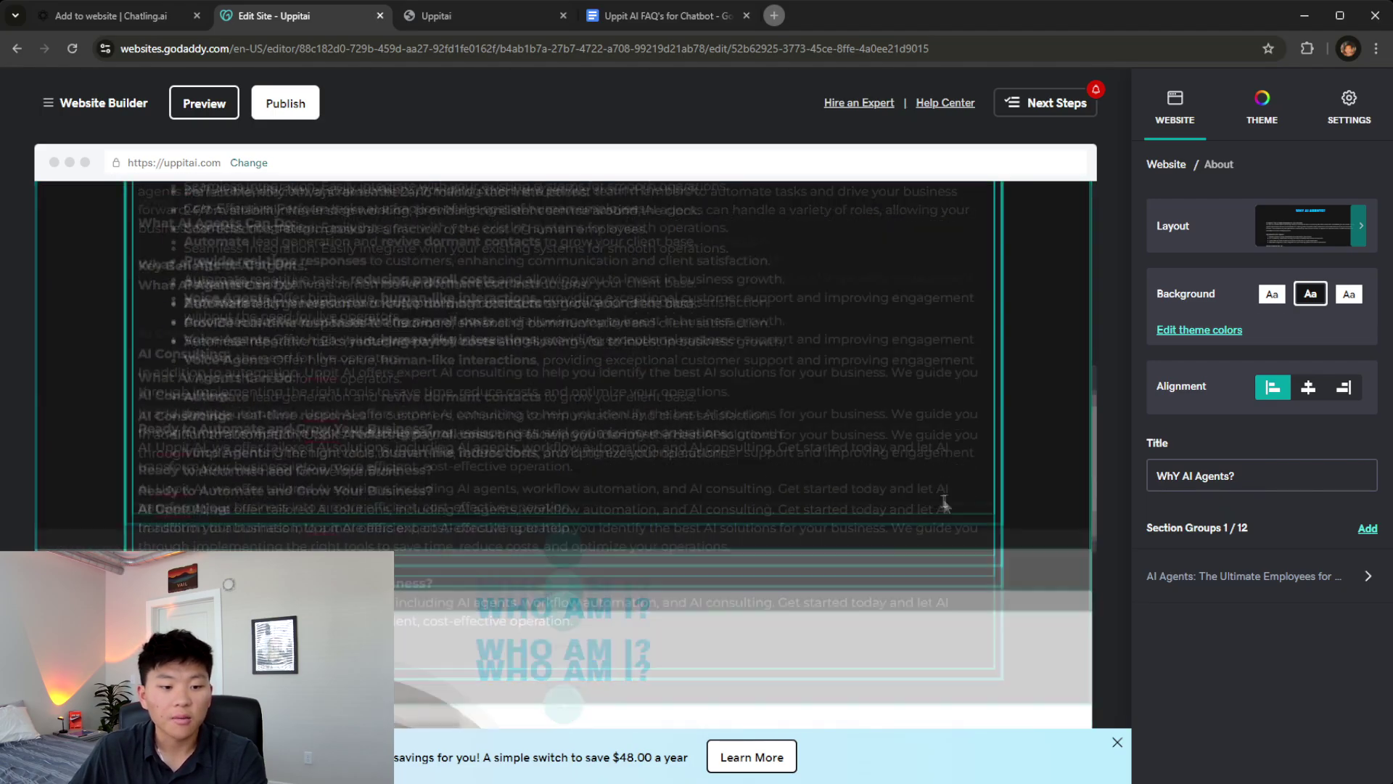
{"action": "scroll", "coordinate": [936, 515], "scroll_direction": "up", "scroll_amount": 6}
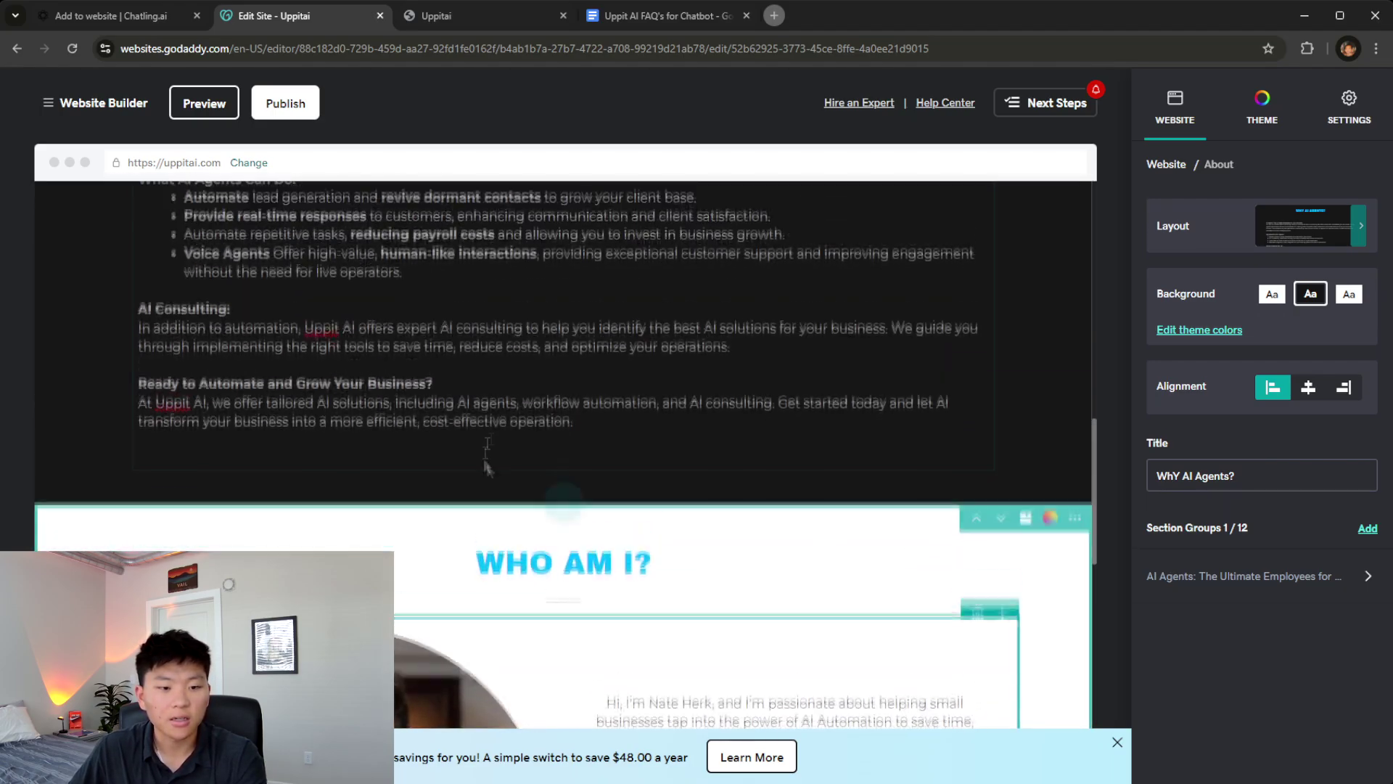
{"action": "left_click", "coordinate": [563, 504]}
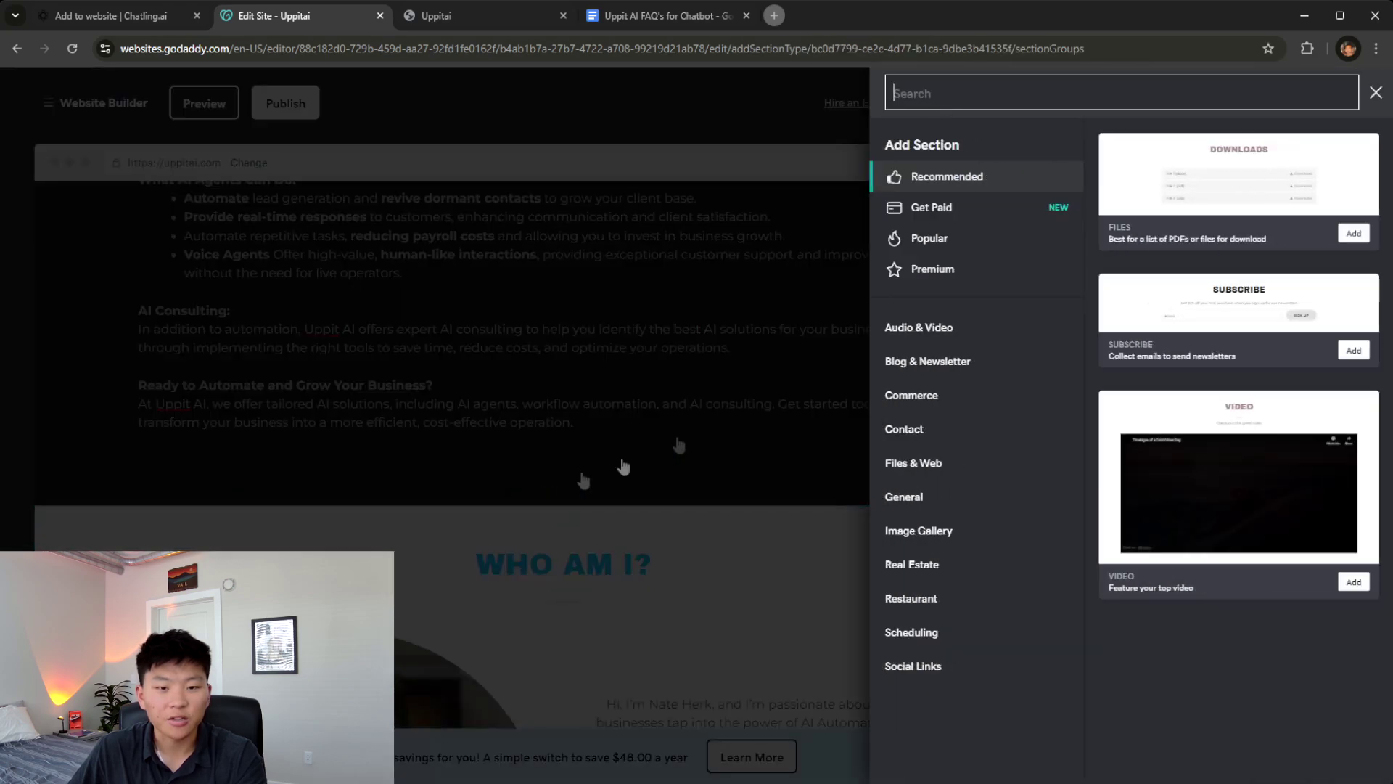
{"action": "type", "text": "code"}
{"action": "left_click", "coordinate": [1224, 206]}
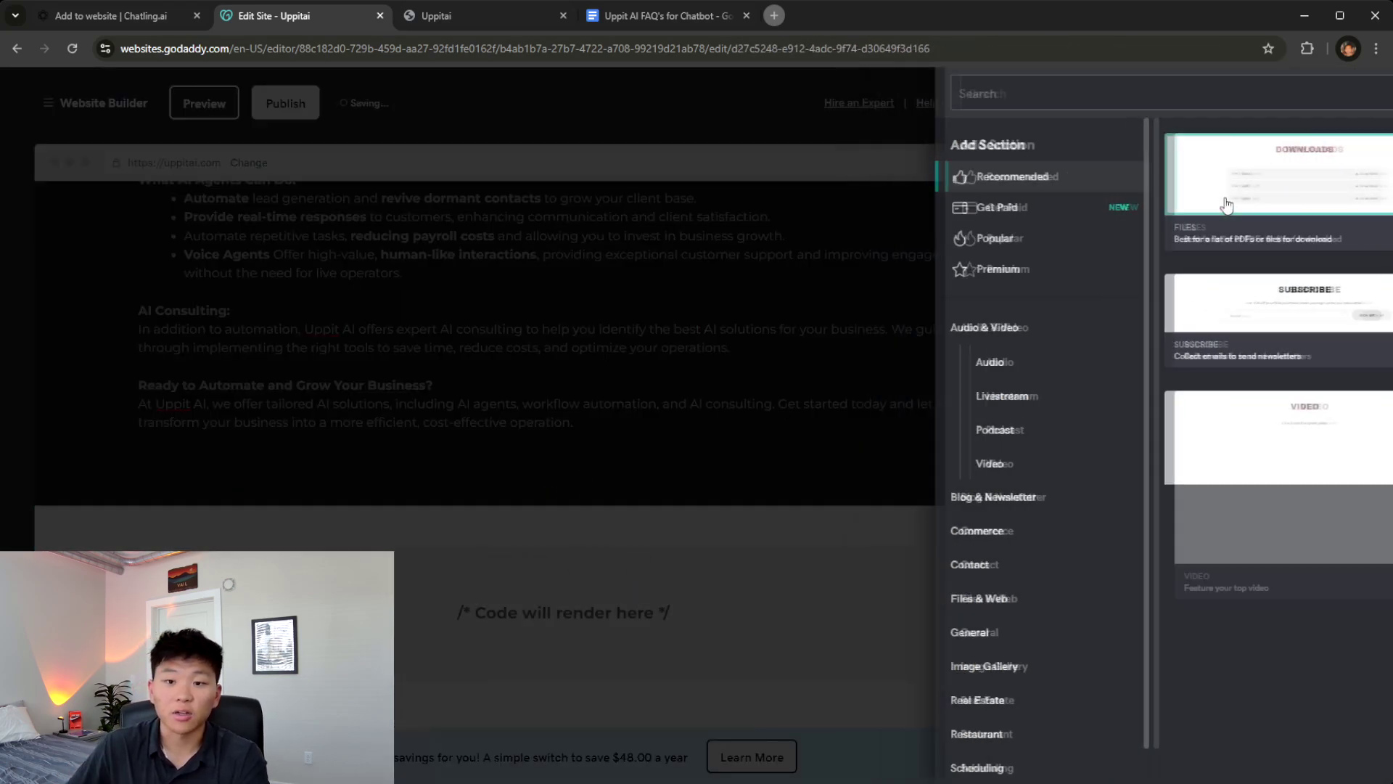
Title the new HTML section "Questions?" and paste the copied chatbot embed code as its custom code.
{"action": "left_click", "coordinate": [1237, 501]}
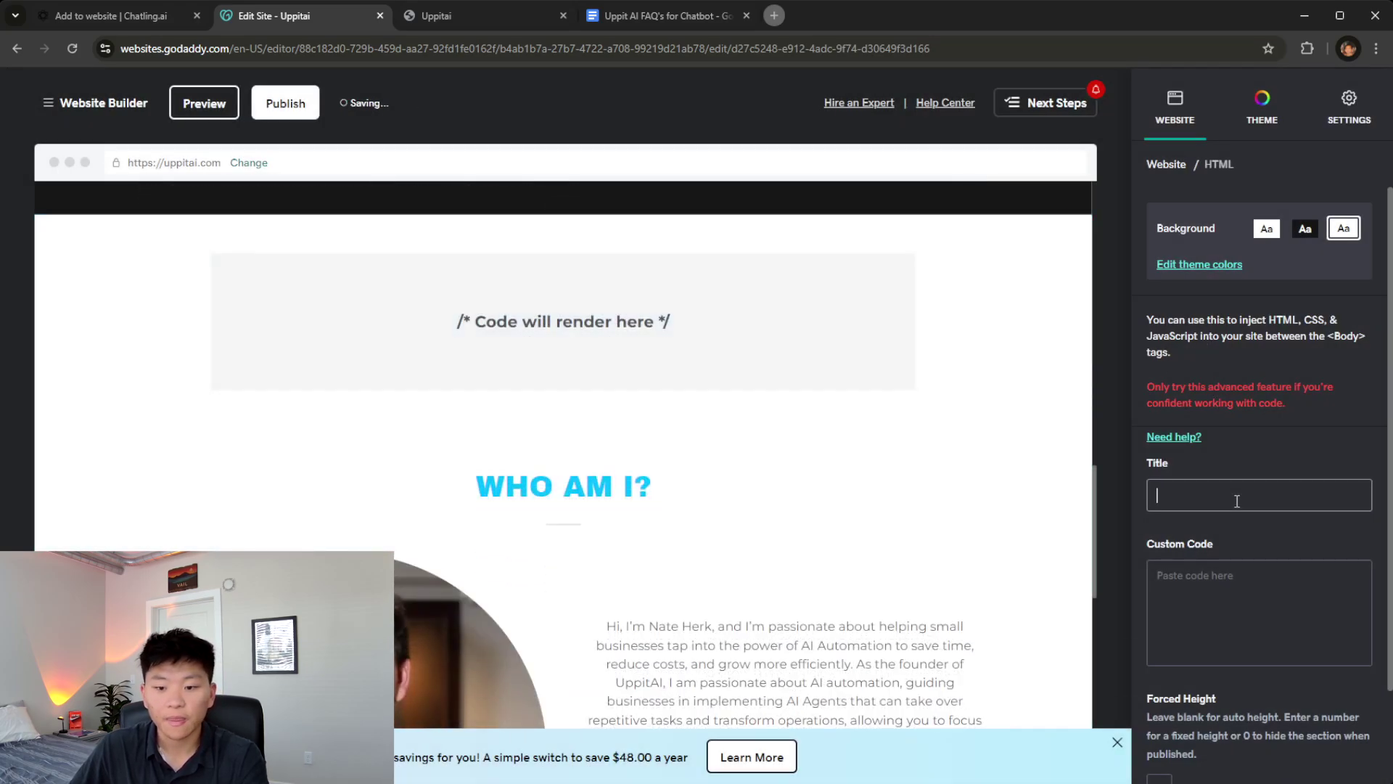
{"action": "type", "text": "Question"}
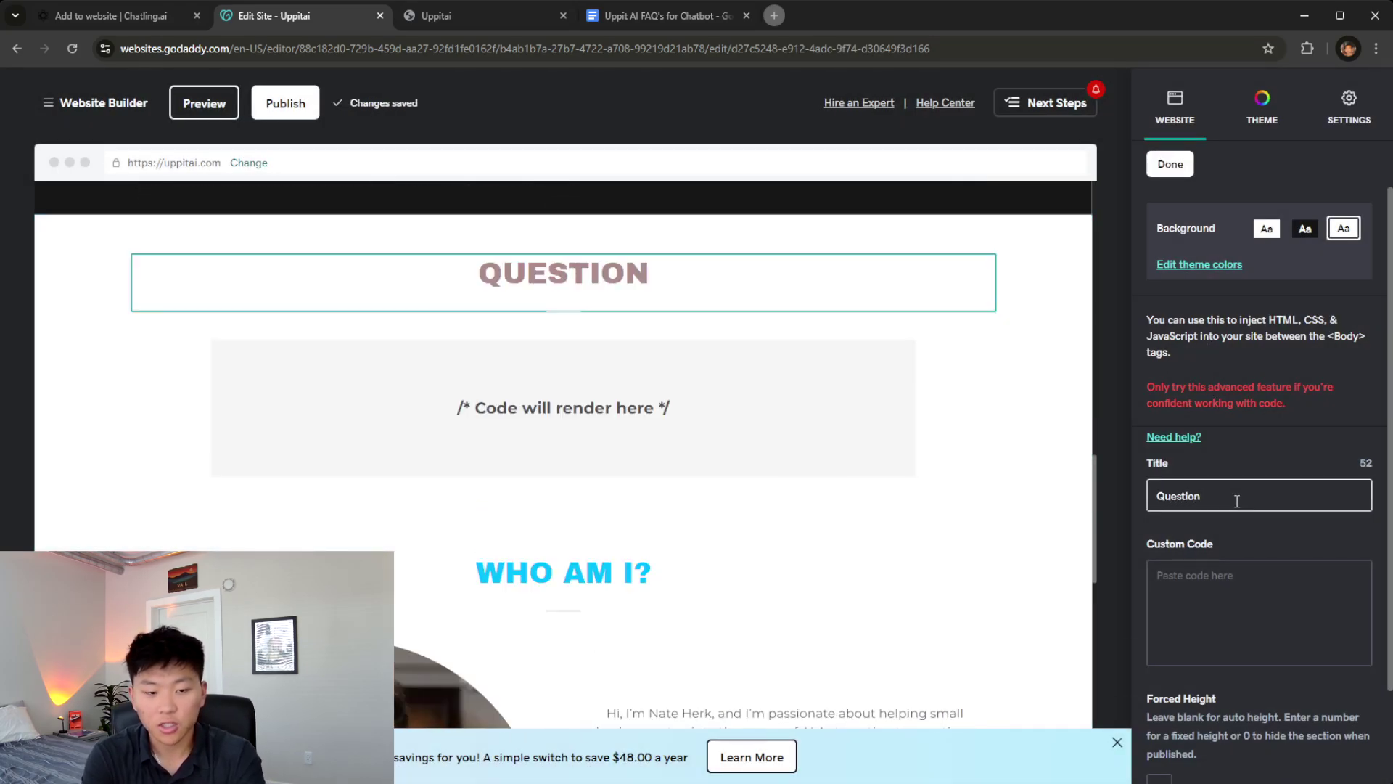
{"action": "type", "text": "s?"}
{"action": "left_click", "coordinate": [1254, 595]}
{"action": "key", "text": "ctrl+v"}
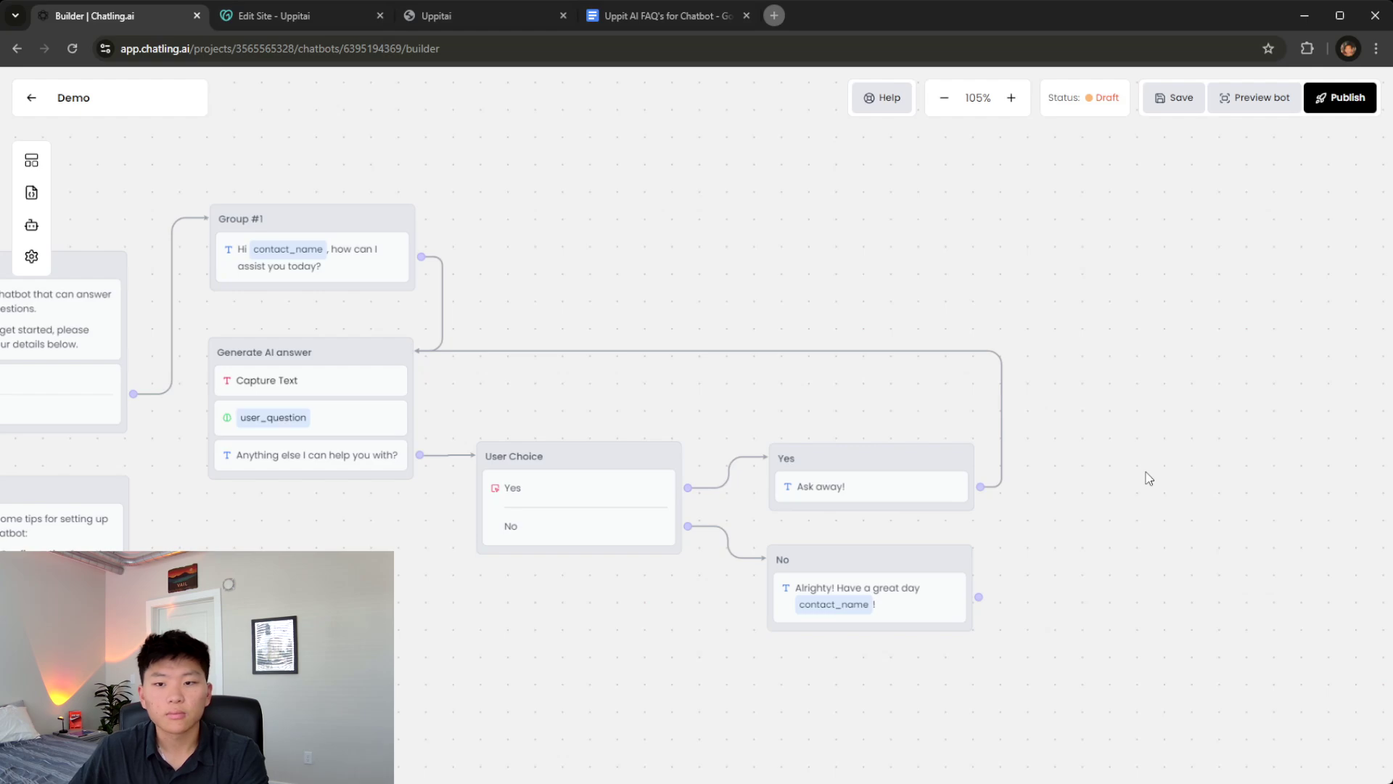
Publish the chatbot from the Chatling builder, and return to the GoDaddy website editor and reload it.
{"action": "left_click", "coordinate": [1357, 103]}
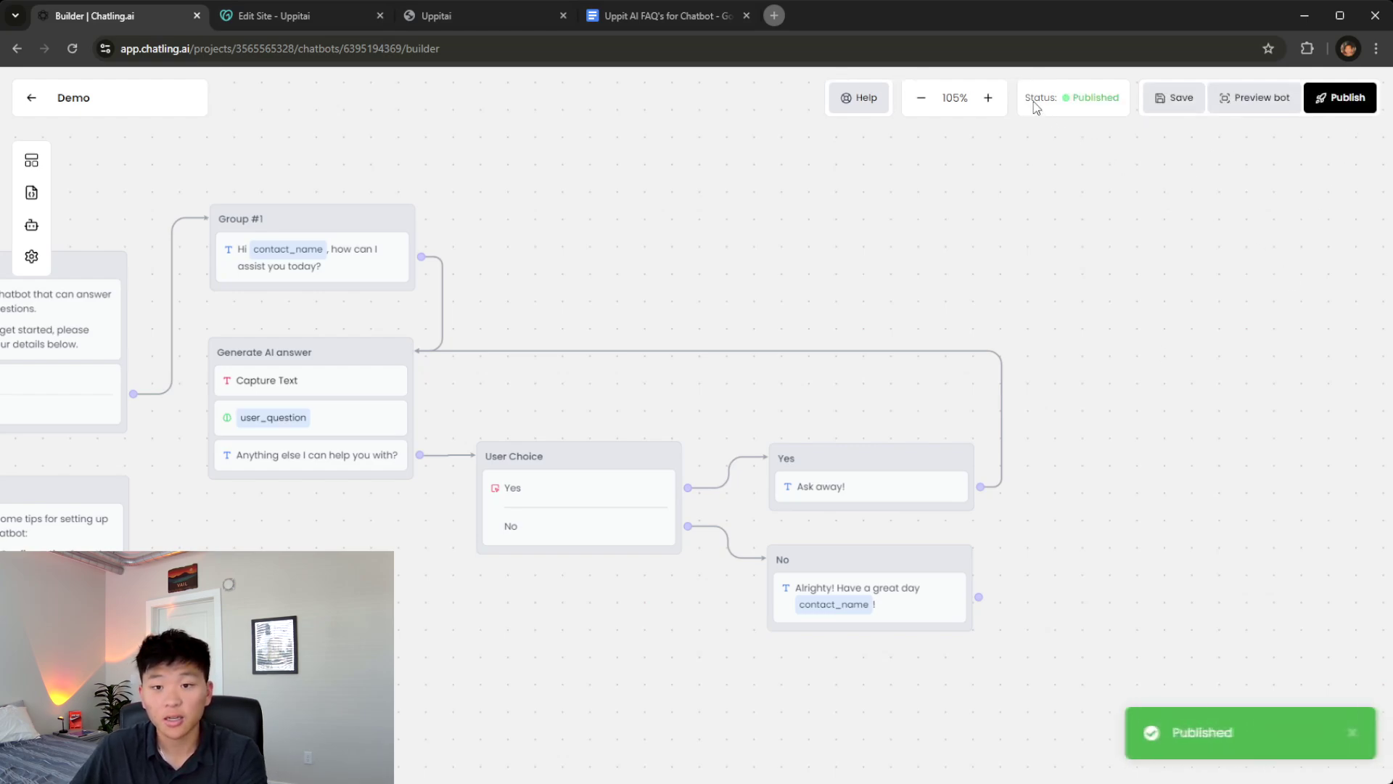
{"action": "left_click", "coordinate": [290, 15]}
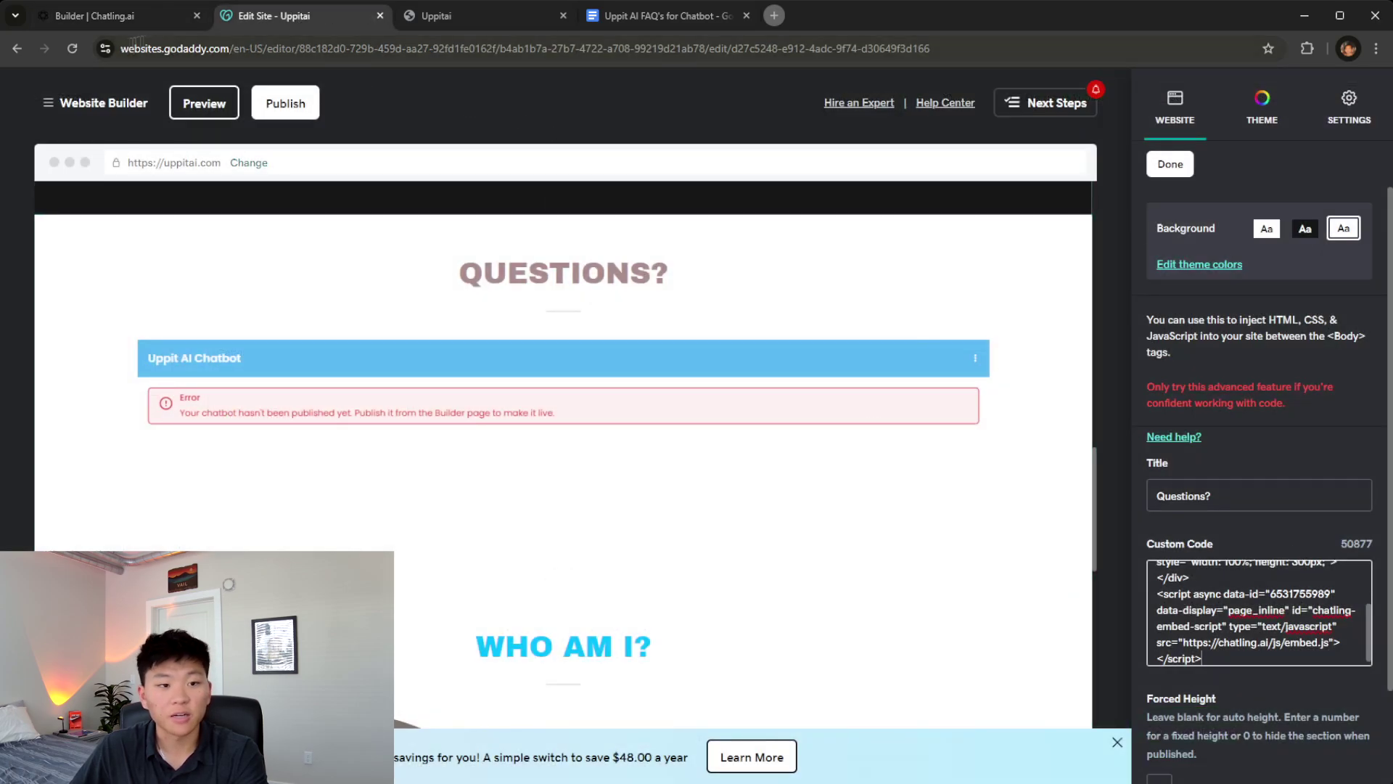
{"action": "left_click", "coordinate": [72, 48]}
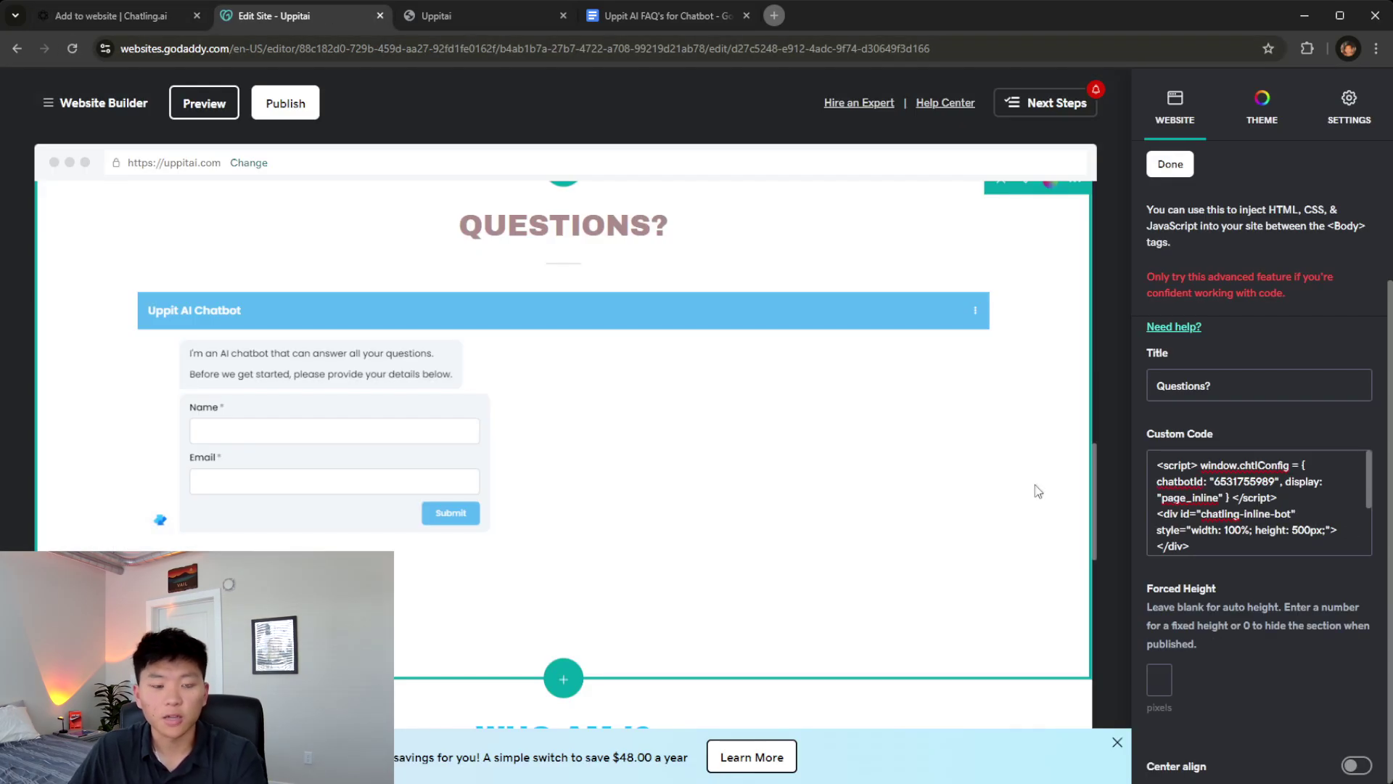
Recolor the "Questions?" heading bright blue to match the site's other headings, and publish the website to uppitai.com.
{"action": "double_click", "coordinate": [638, 226]}
{"action": "scroll", "coordinate": [682, 310], "scroll_direction": "up", "scroll_amount": 2}
{"action": "scroll", "coordinate": [682, 312], "scroll_direction": "up", "scroll_amount": 2}
{"action": "triple_click", "coordinate": [425, 426]}
{"action": "left_click", "coordinate": [248, 395]}
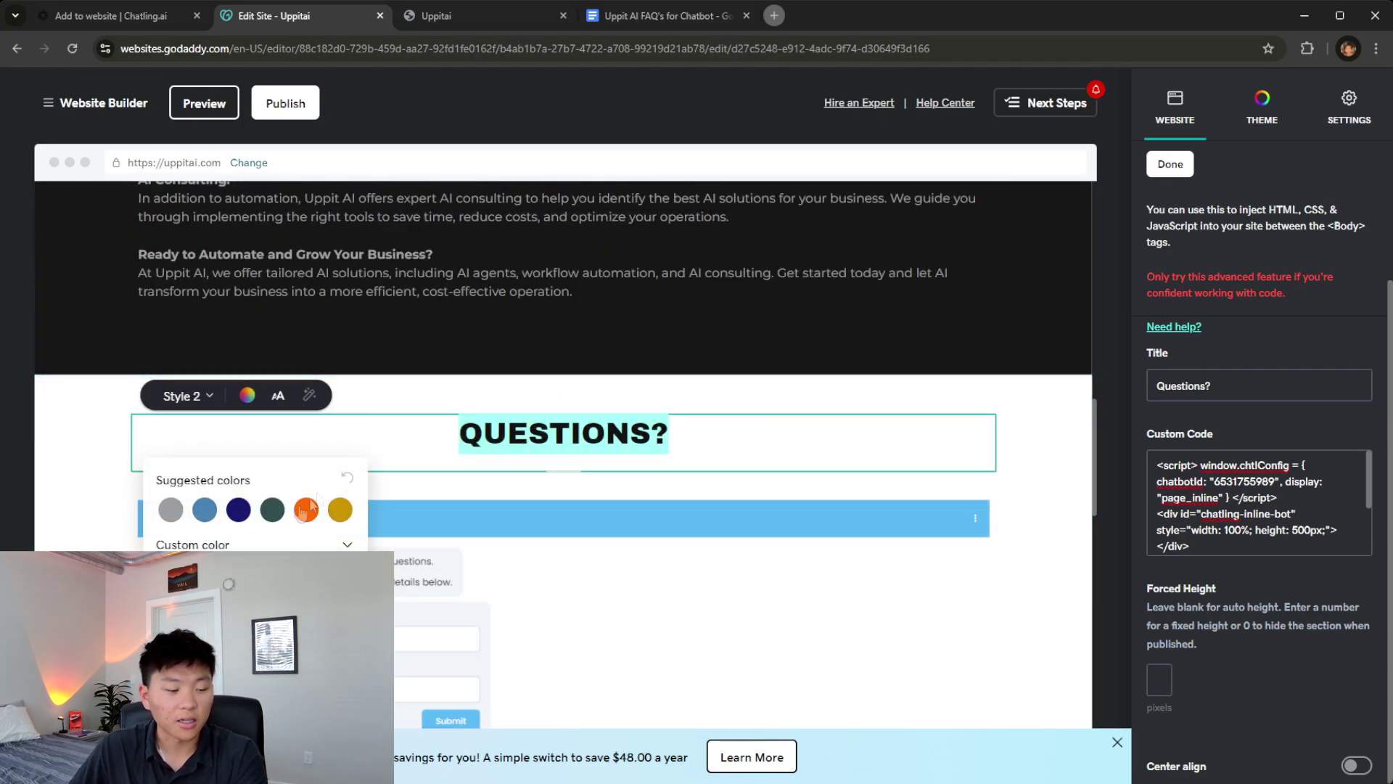
{"action": "left_click", "coordinate": [1036, 515]}
{"action": "scroll", "coordinate": [1036, 515], "scroll_direction": "down", "scroll_amount": 3}
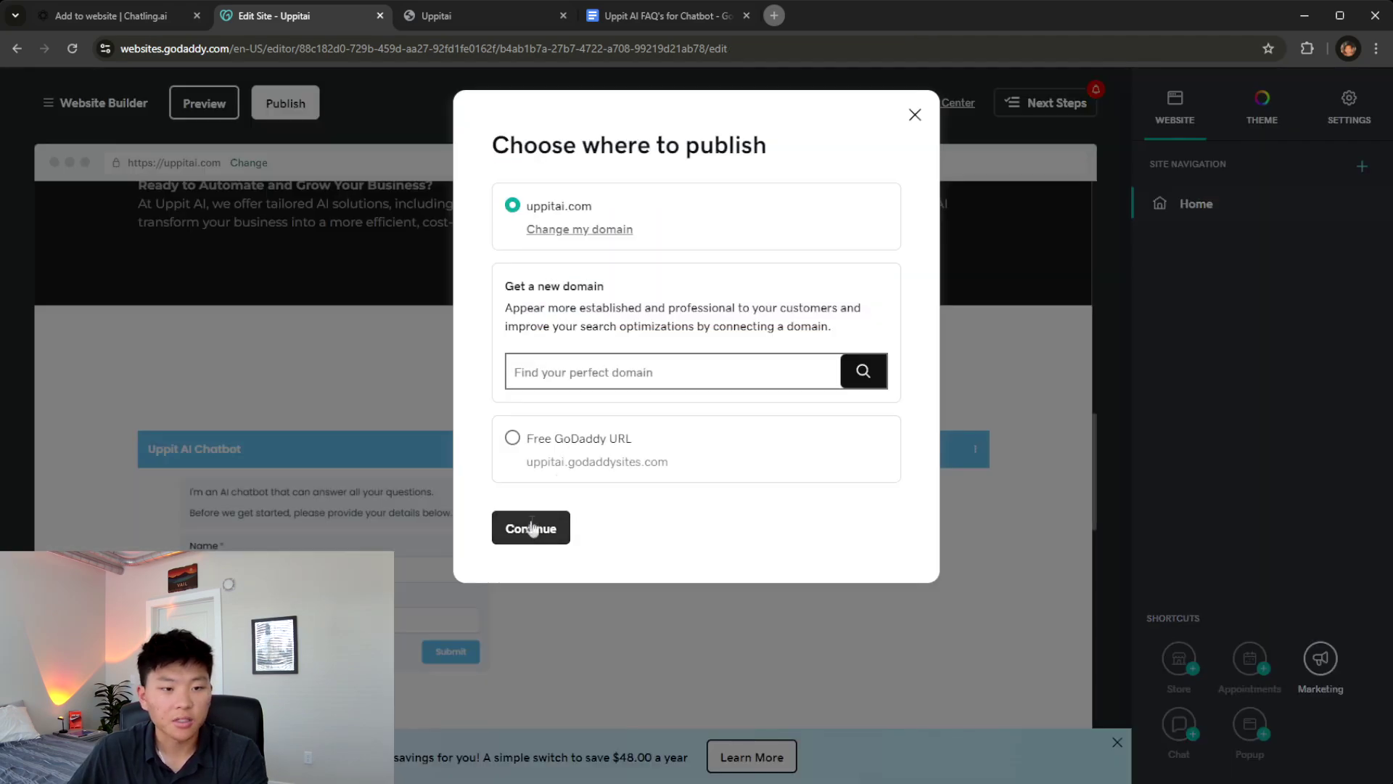
On the published site, submit the visitor's name and email in the embedded chatbot and ask "What is an AI voice agent?".
{"action": "left_click", "coordinate": [516, 708]}
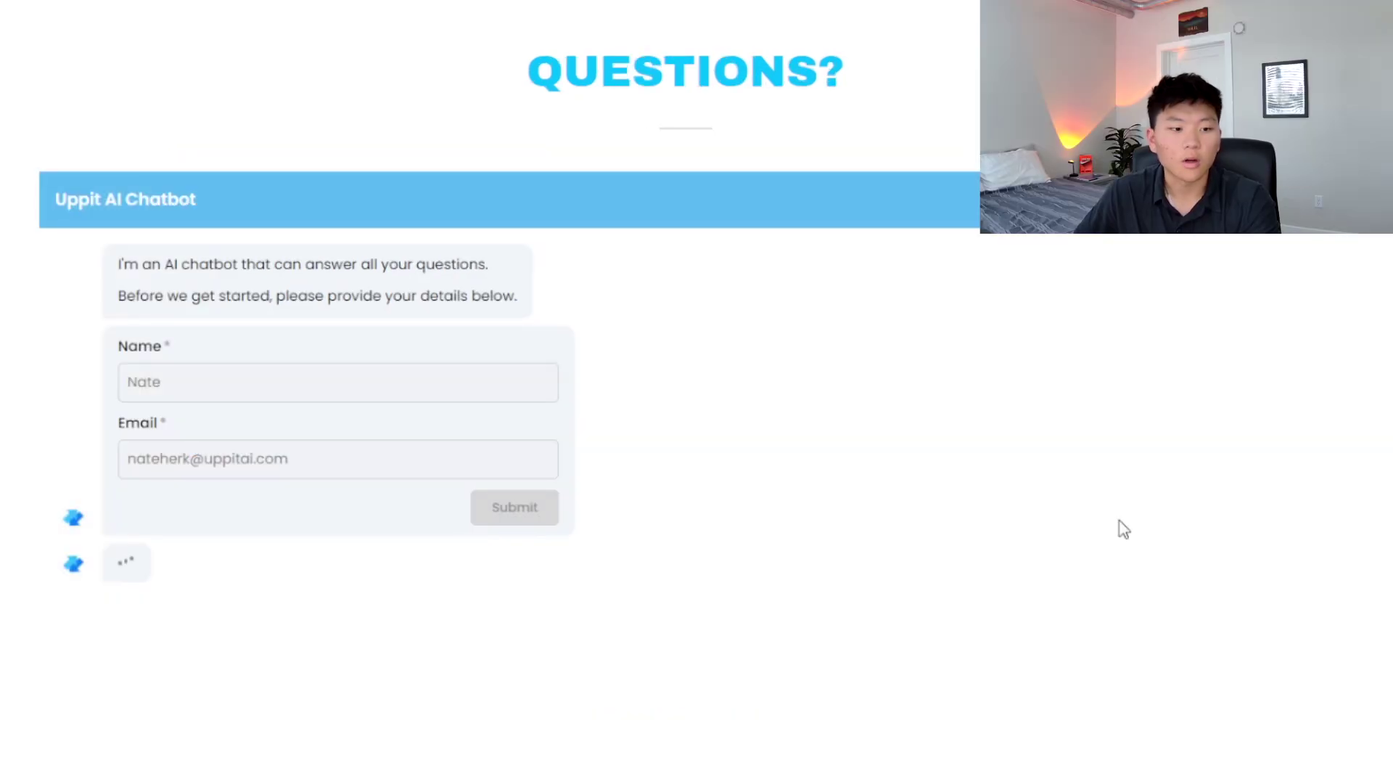
{"action": "scroll", "coordinate": [1160, 531], "scroll_direction": "down", "scroll_amount": 1}
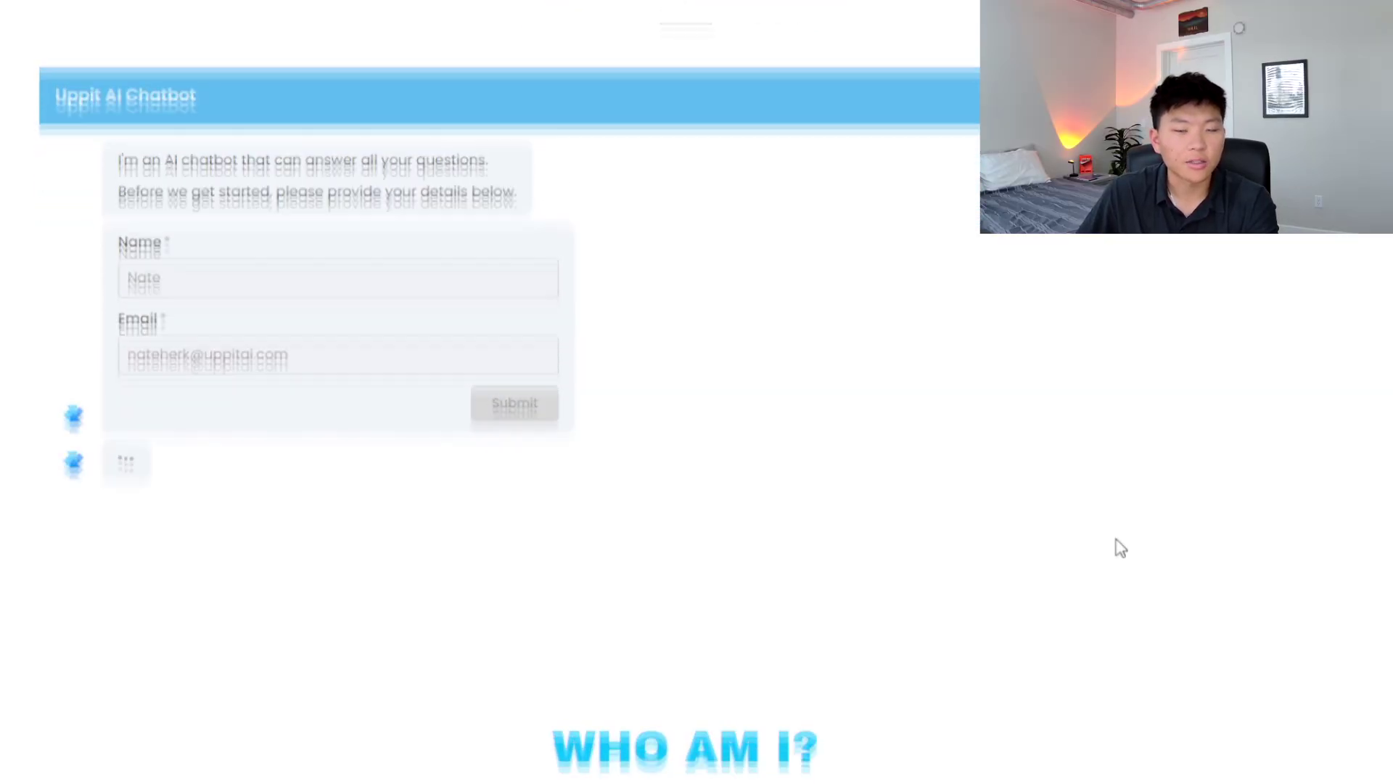
{"action": "scroll", "coordinate": [1121, 548], "scroll_direction": "up", "scroll_amount": 2}
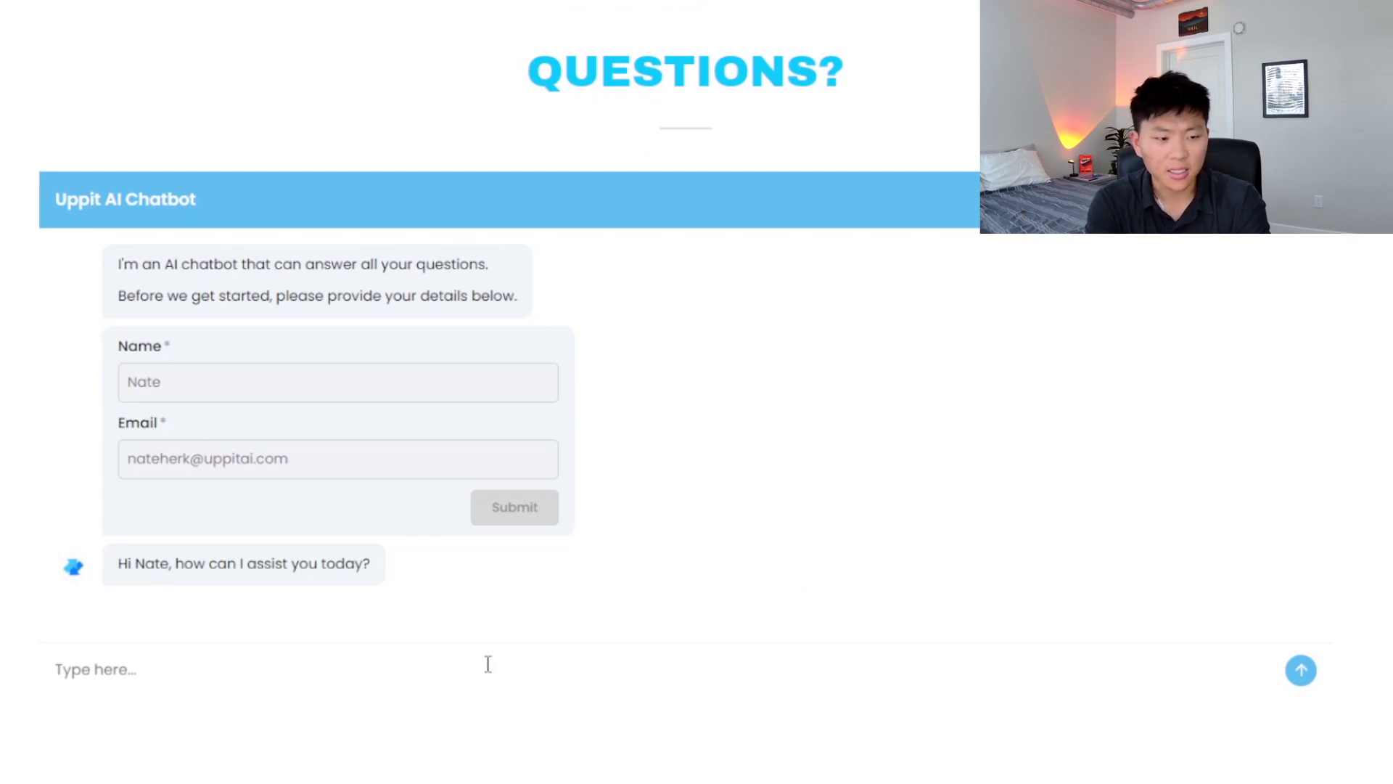
{"action": "type", "text": "What is a"}
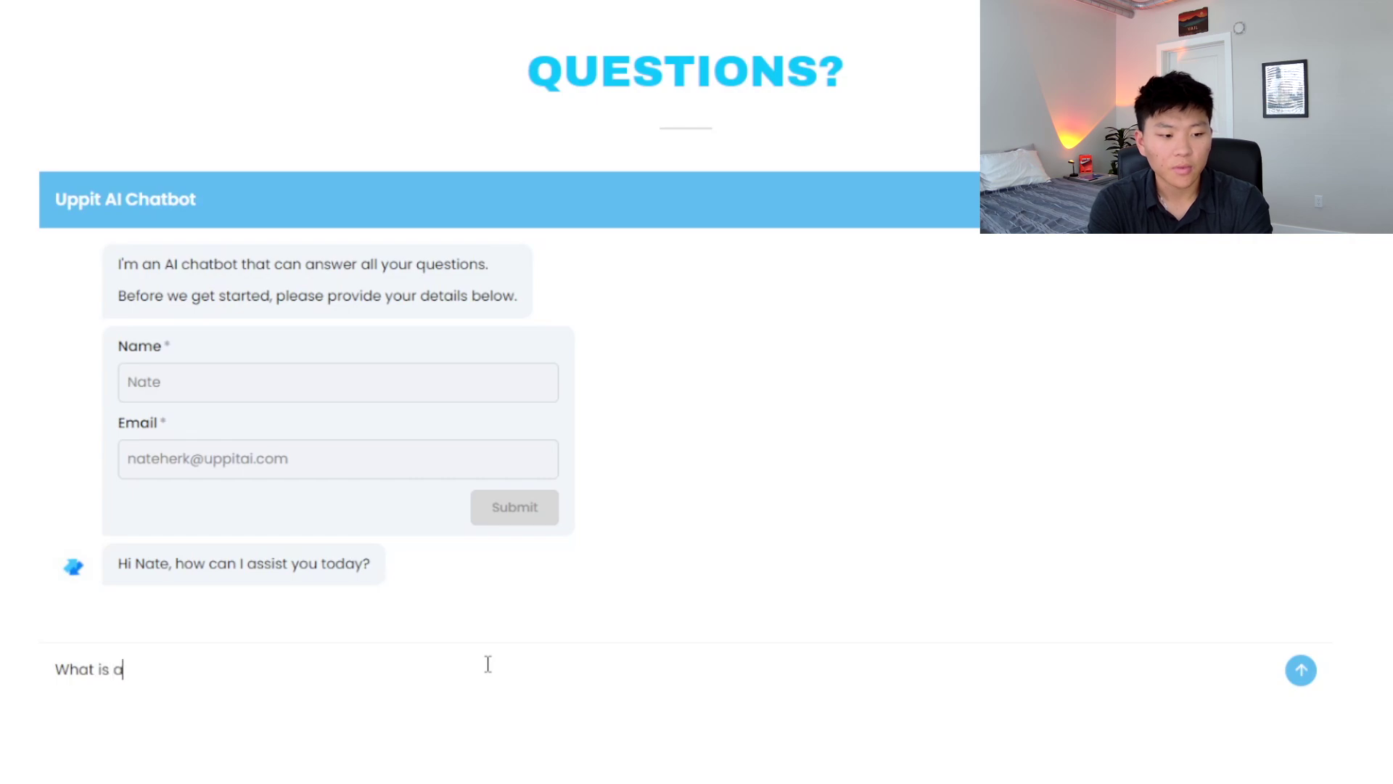
{"action": "type", "text": "n AI voice agent?"}
{"action": "key", "text": "Return"}
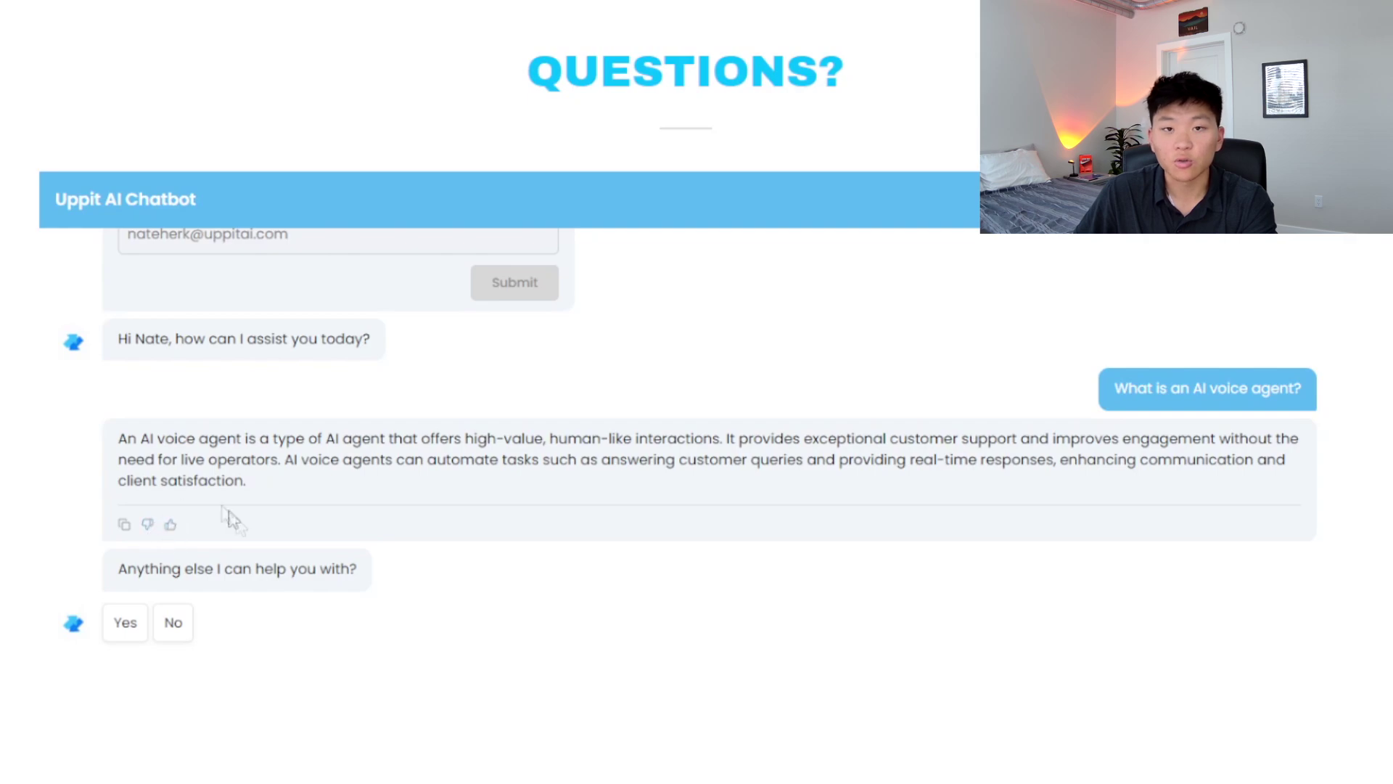
Rate the chatbot's AI voice agent answer as helpful, and end the chat by answering "No" to the further-help question.
{"action": "left_click", "coordinate": [172, 527]}
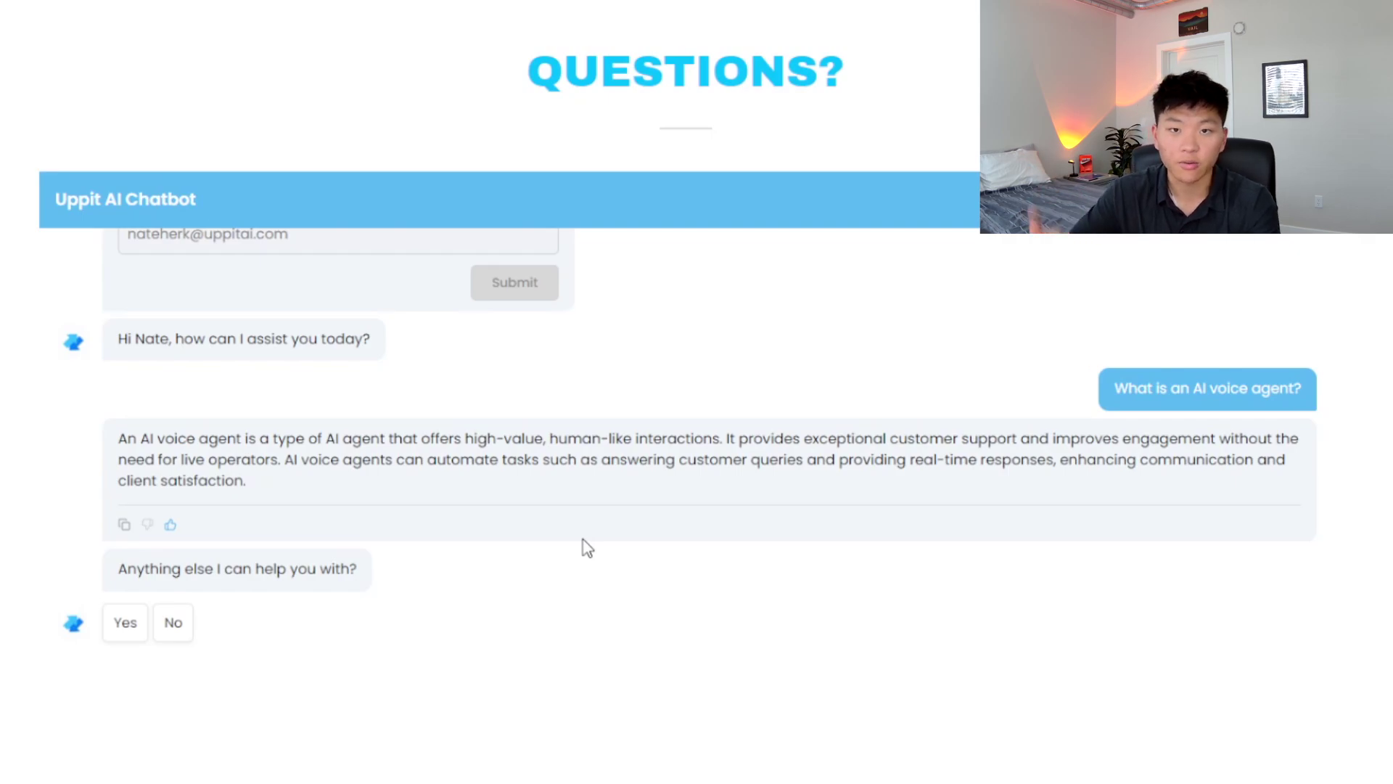
{"action": "scroll", "coordinate": [276, 588], "scroll_direction": "down", "scroll_amount": 3}
{"action": "scroll", "coordinate": [299, 580], "scroll_direction": "up", "scroll_amount": 2}
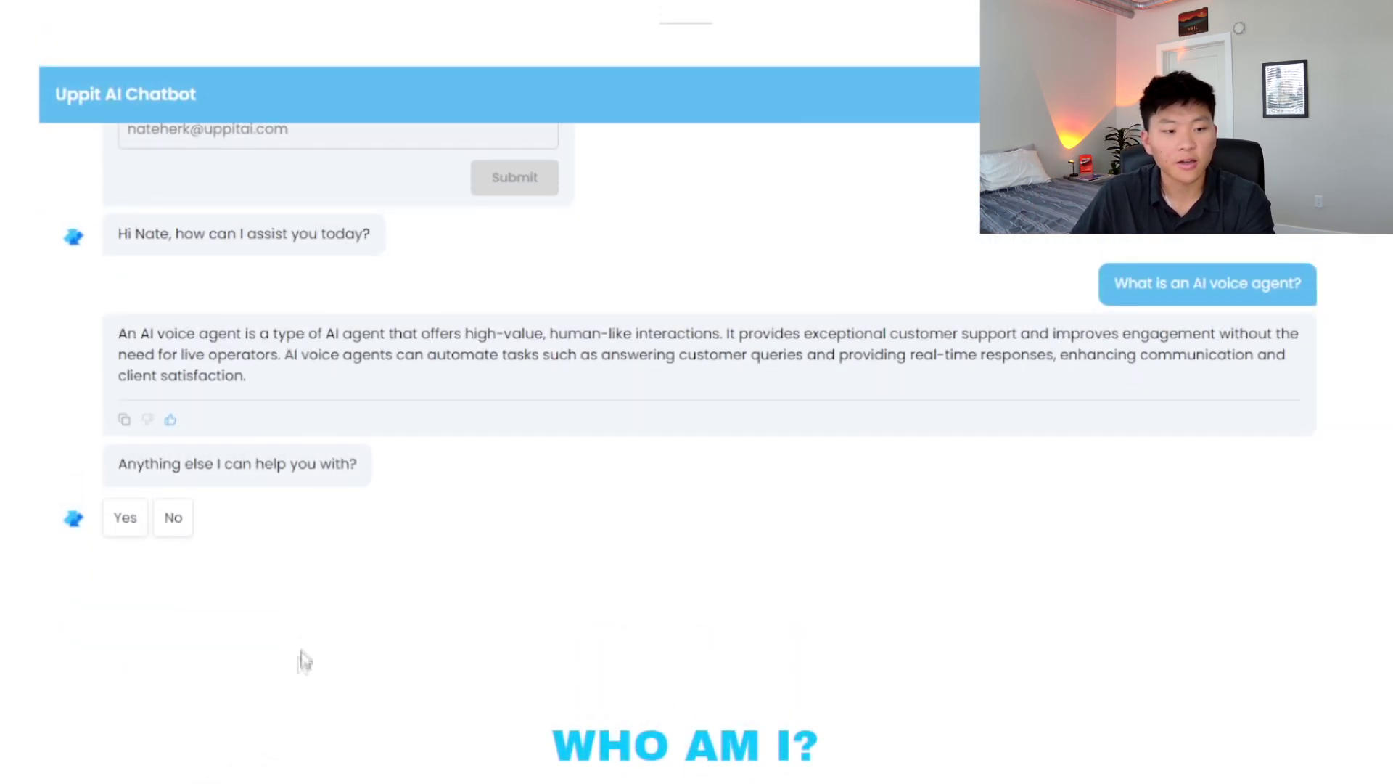
{"action": "left_click", "coordinate": [176, 527]}
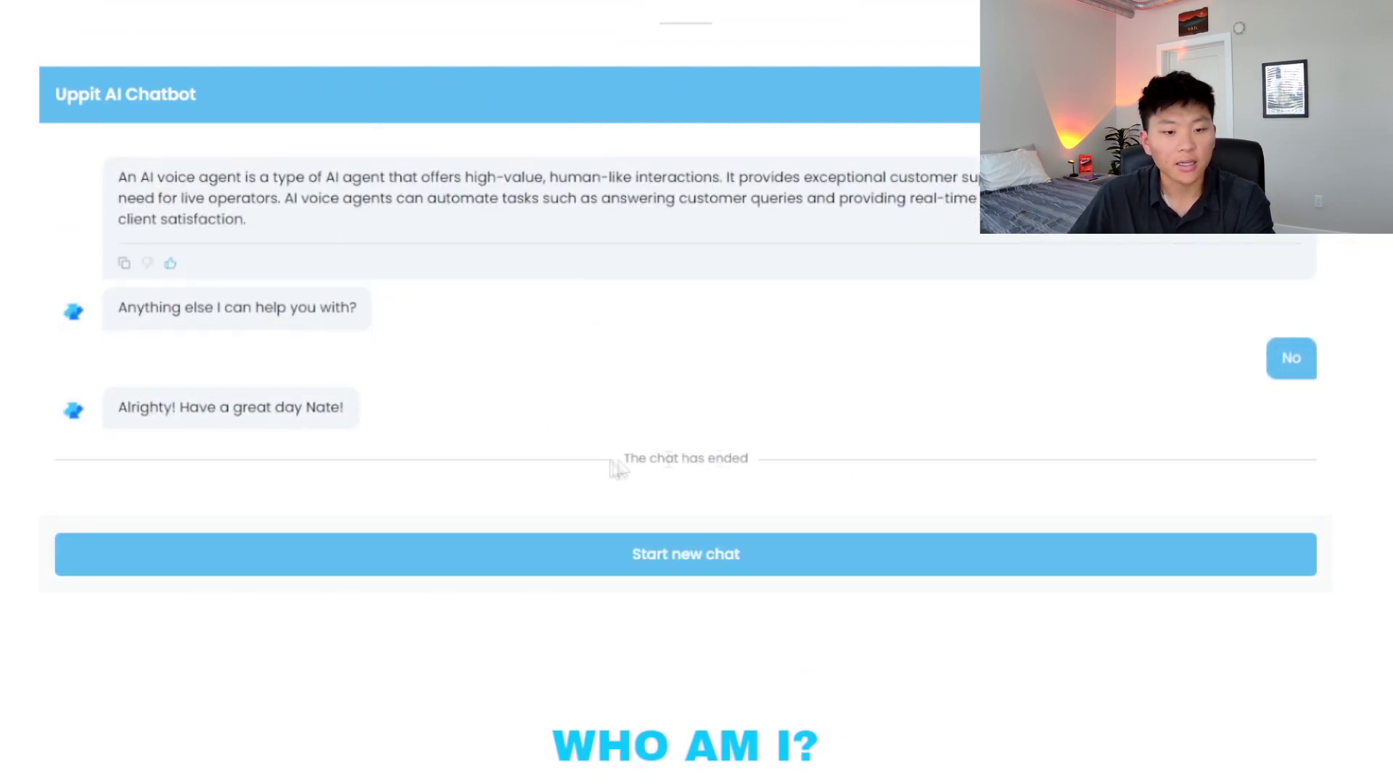
{"action": "scroll", "coordinate": [1160, 470], "scroll_direction": "up", "scroll_amount": 4}
{"action": "scroll", "coordinate": [1161, 470], "scroll_direction": "down", "scroll_amount": 3}
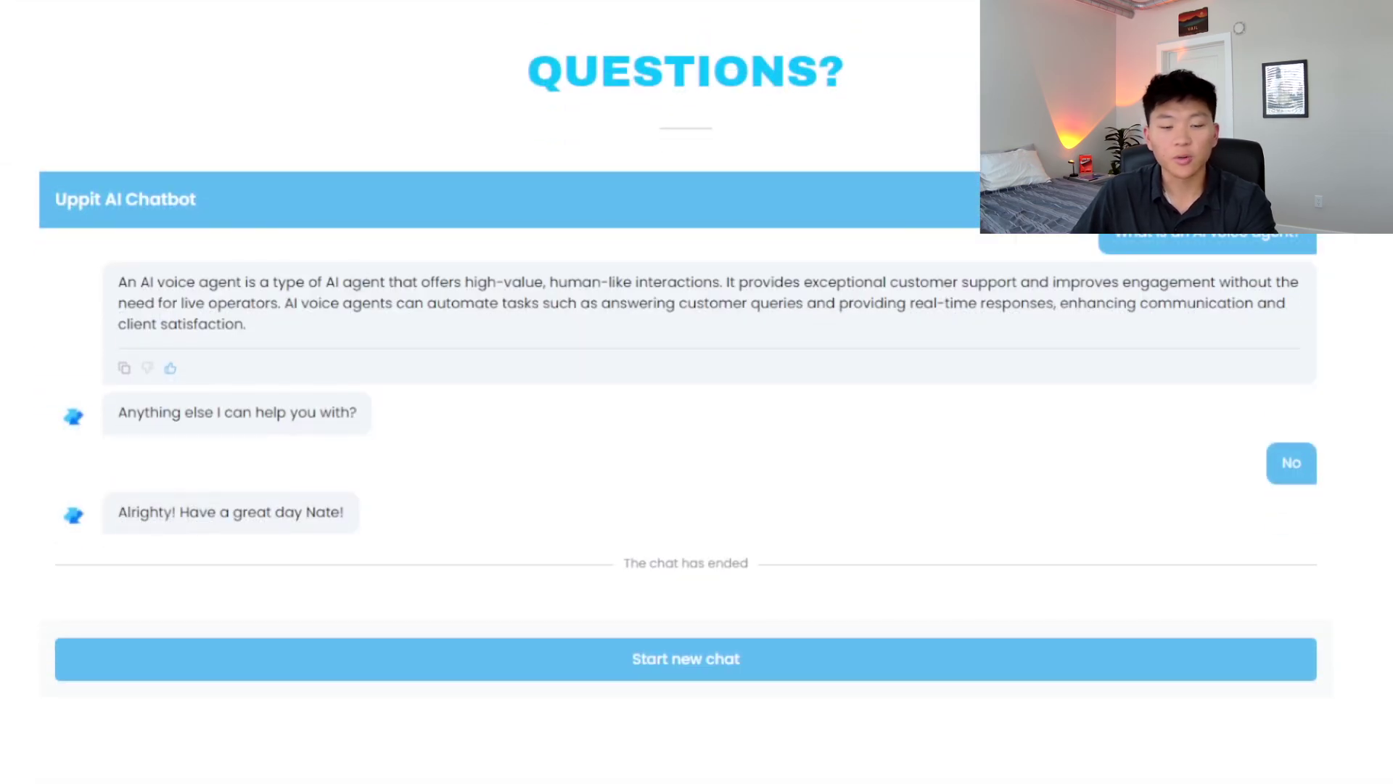
{"action": "scroll", "coordinate": [1161, 470], "scroll_direction": "up", "scroll_amount": 2}
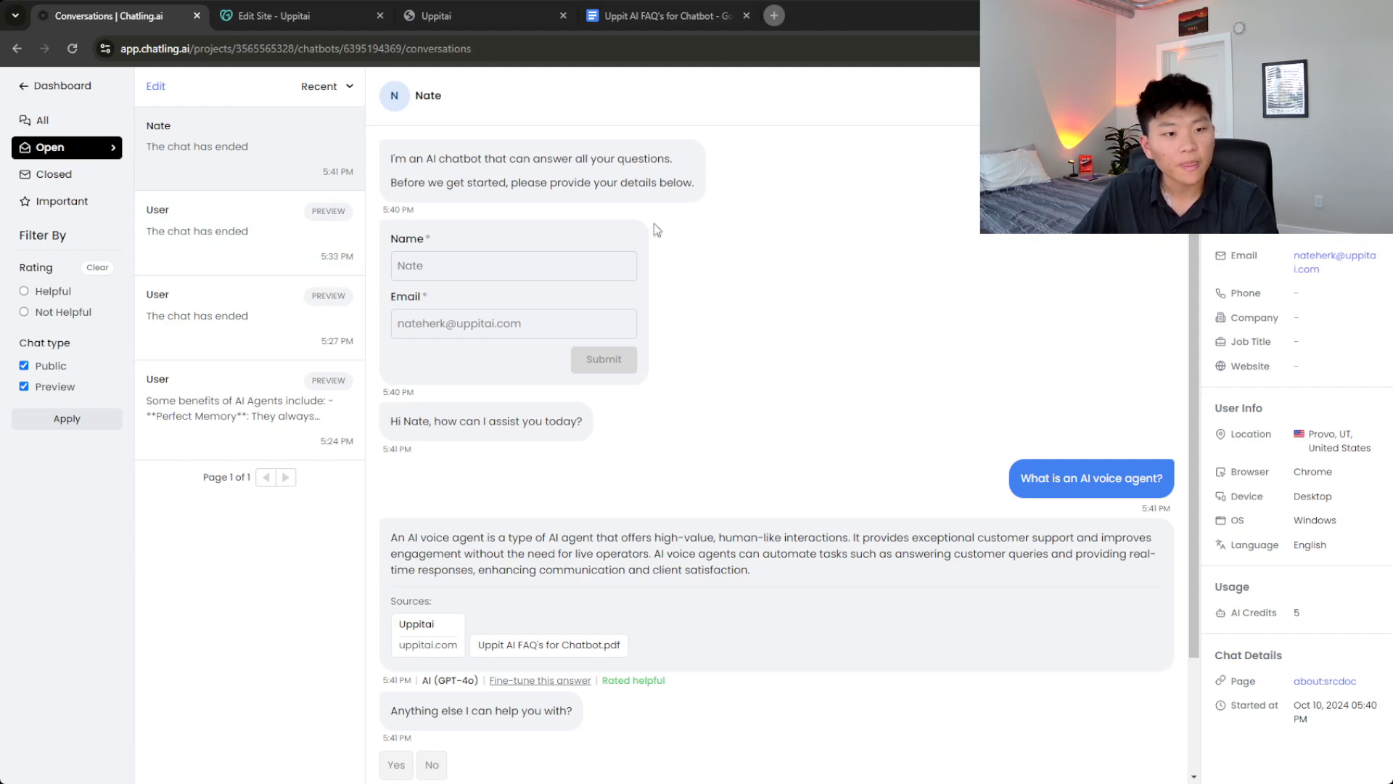
Review the newest public conversation's transcript in Chatling, including the voice agent answer's sources, helpfulness rating and fine-tuning option.
{"action": "scroll", "coordinate": [795, 366], "scroll_direction": "down", "scroll_amount": 2}
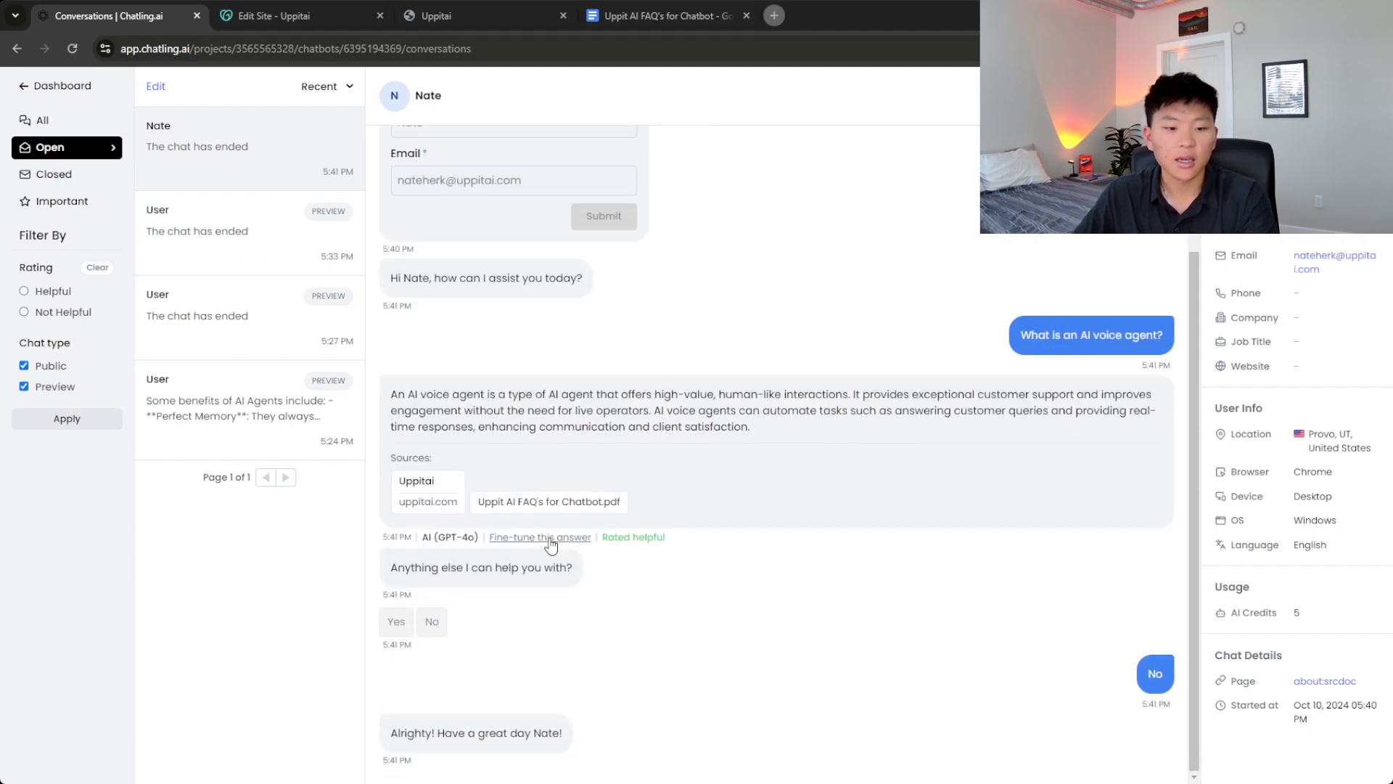
{"action": "mouse_move", "coordinate": [633, 538]}
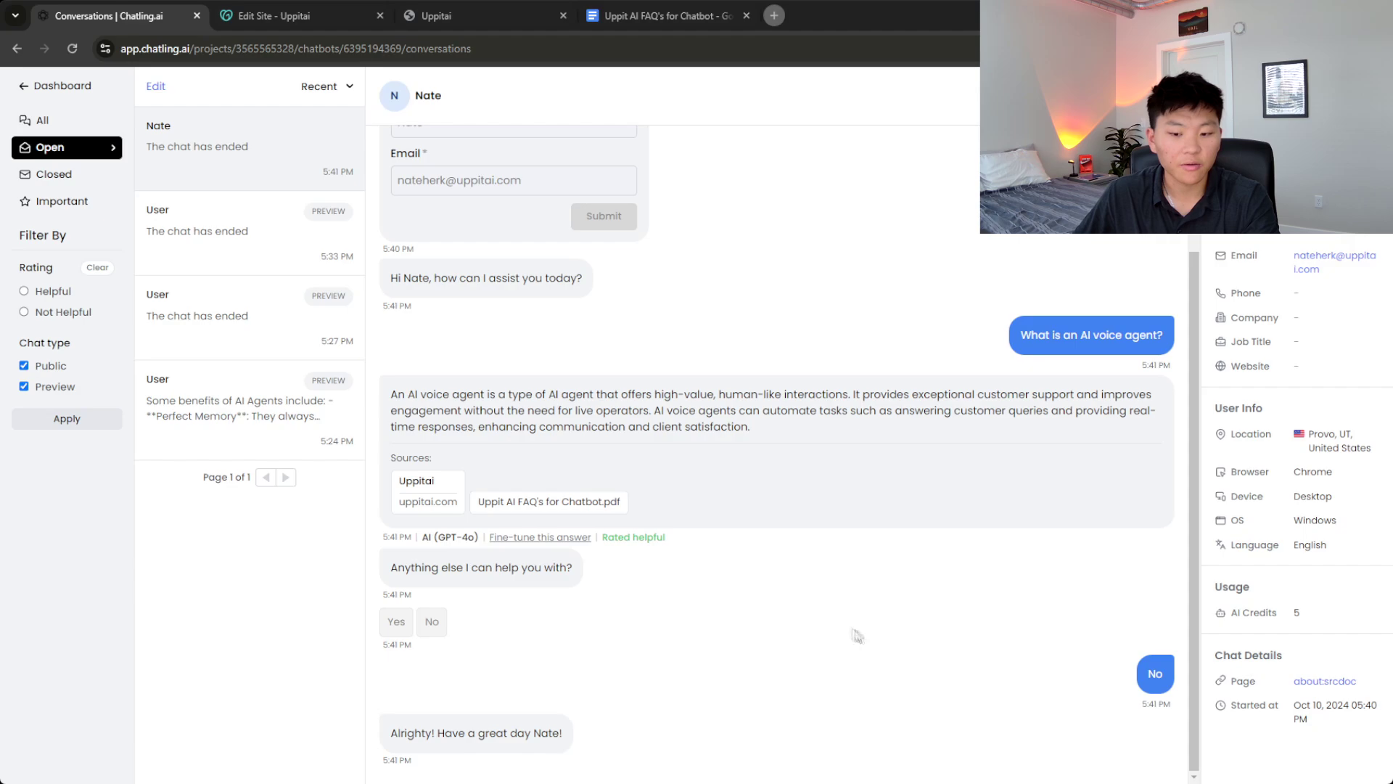
{"action": "scroll", "coordinate": [856, 635], "scroll_direction": "up", "scroll_amount": 2}
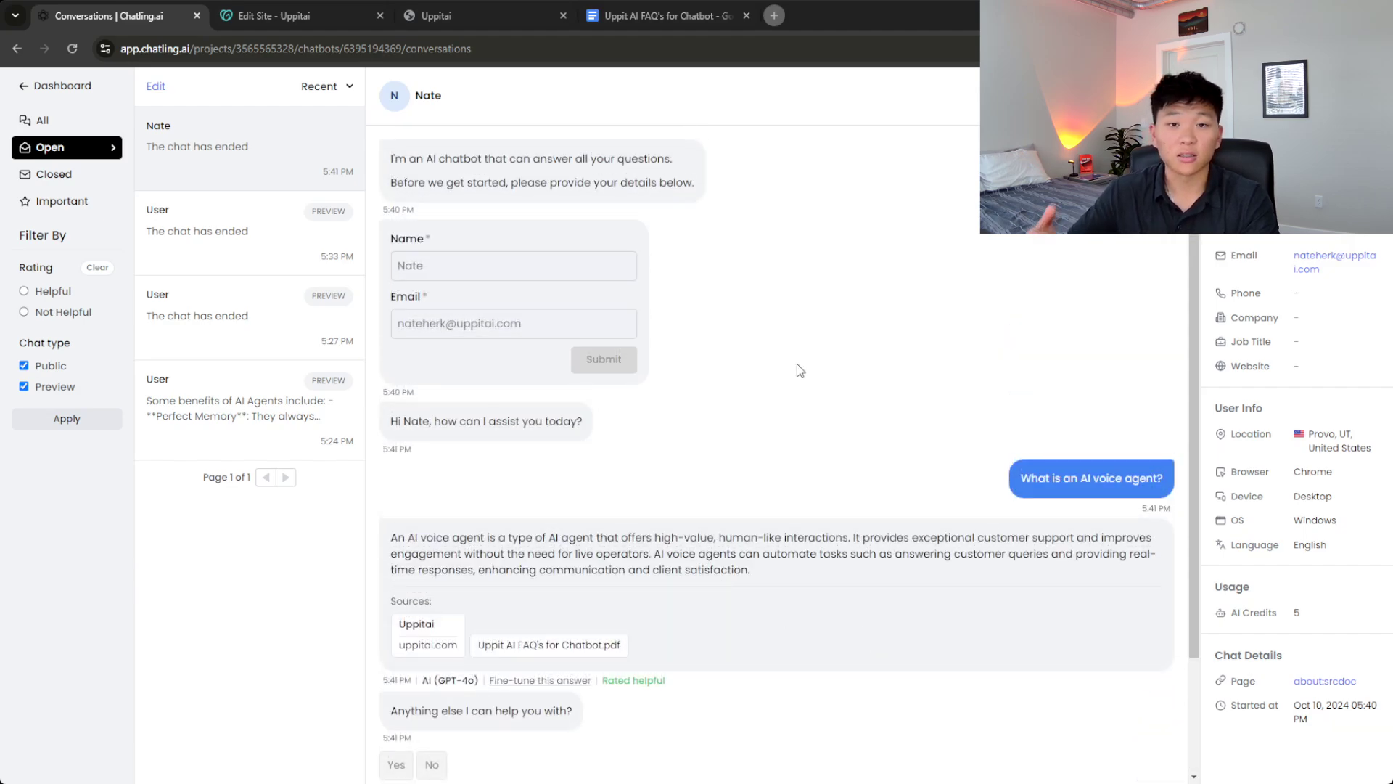